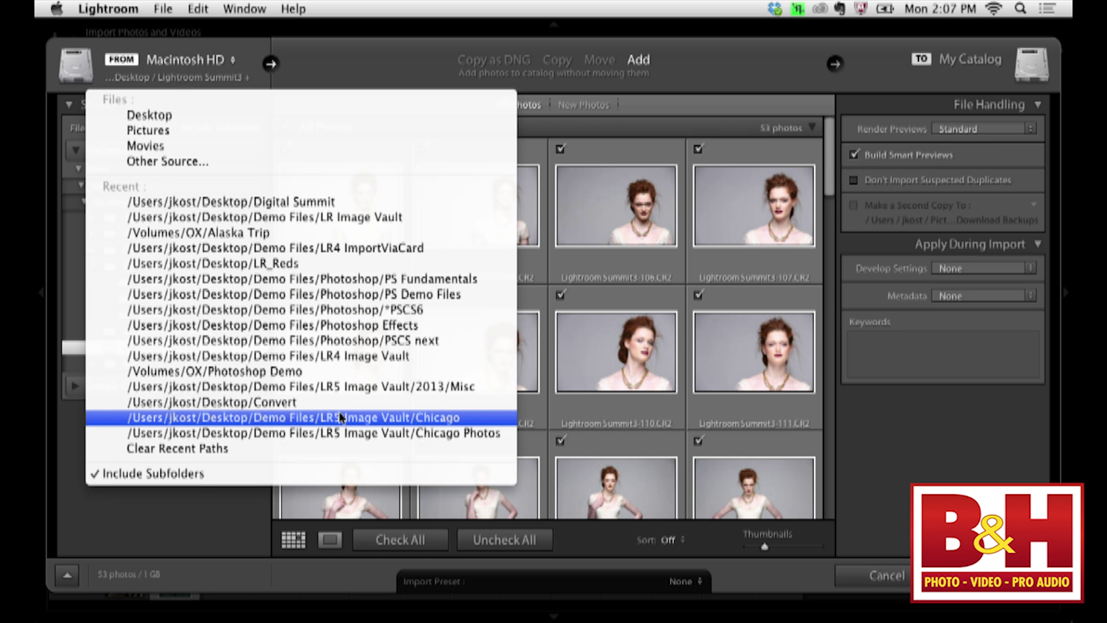
# Review the import options in the general preferences and close the preferences
pyautogui.click(362, 65)
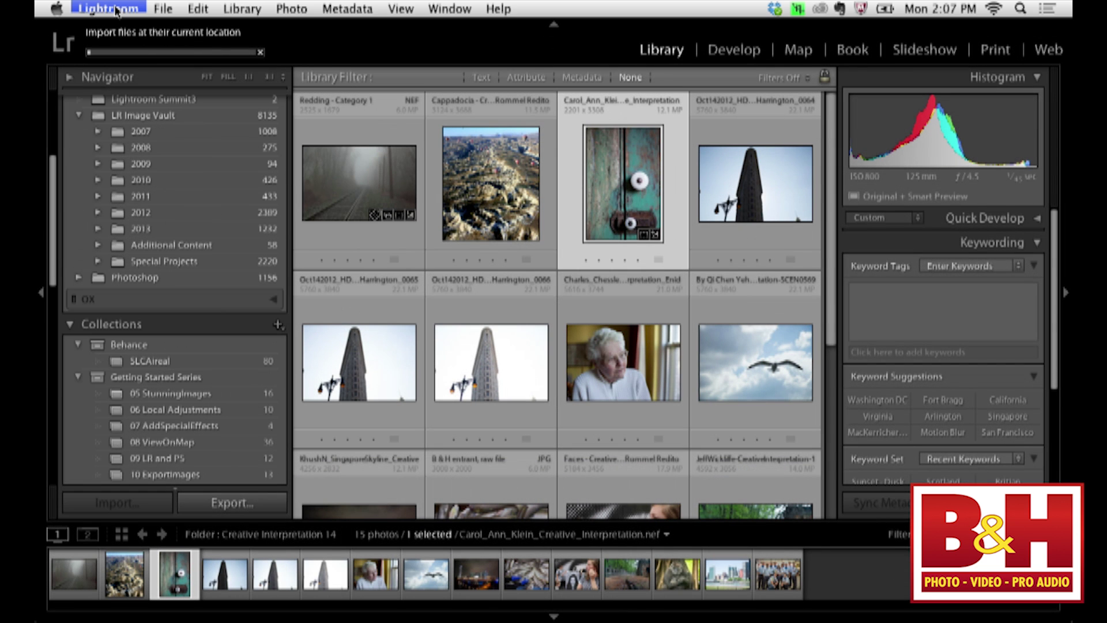
pyautogui.click(109, 9)
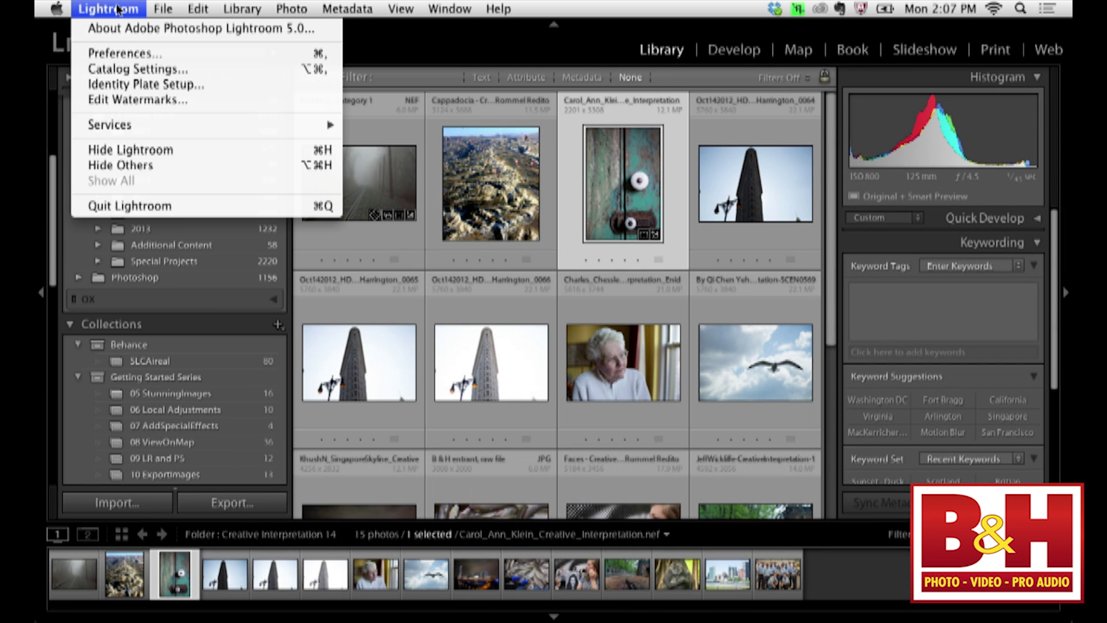
pyautogui.click(131, 53)
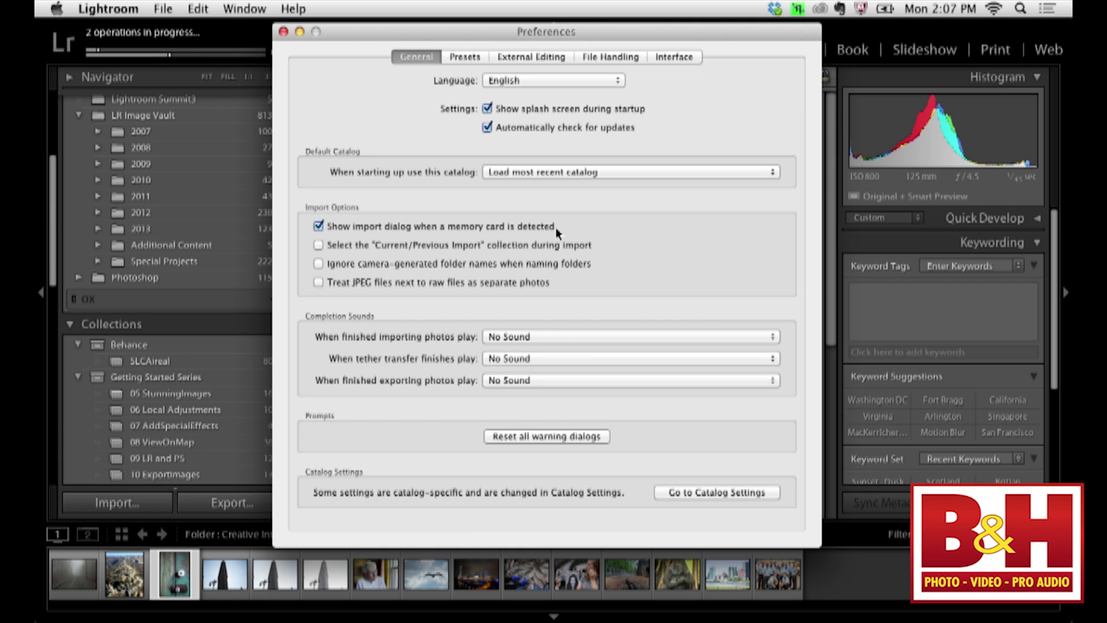
pyautogui.click(283, 32)
# Create a collection named "sdfjdslkjk jjhfaskjdfhaksjdfhsfhksdhfaksjhkakg" that includes the selected door photo and is set as the target collection
pyautogui.scroll(-10, 209, 380)
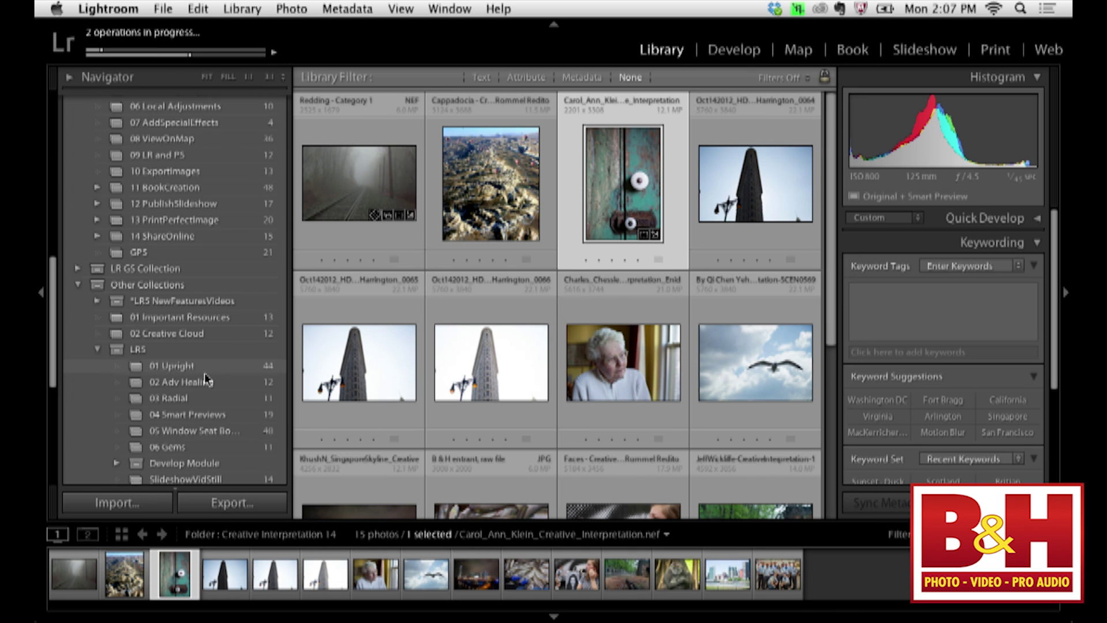
pyautogui.scroll(-9, 206, 379)
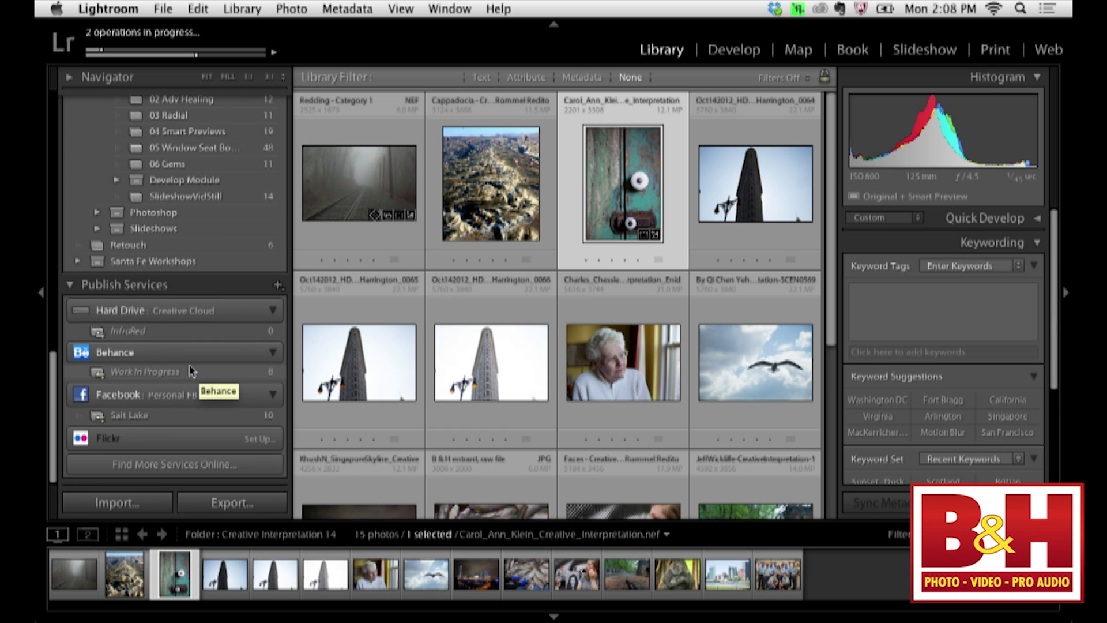
pyautogui.scroll(12, 175, 359)
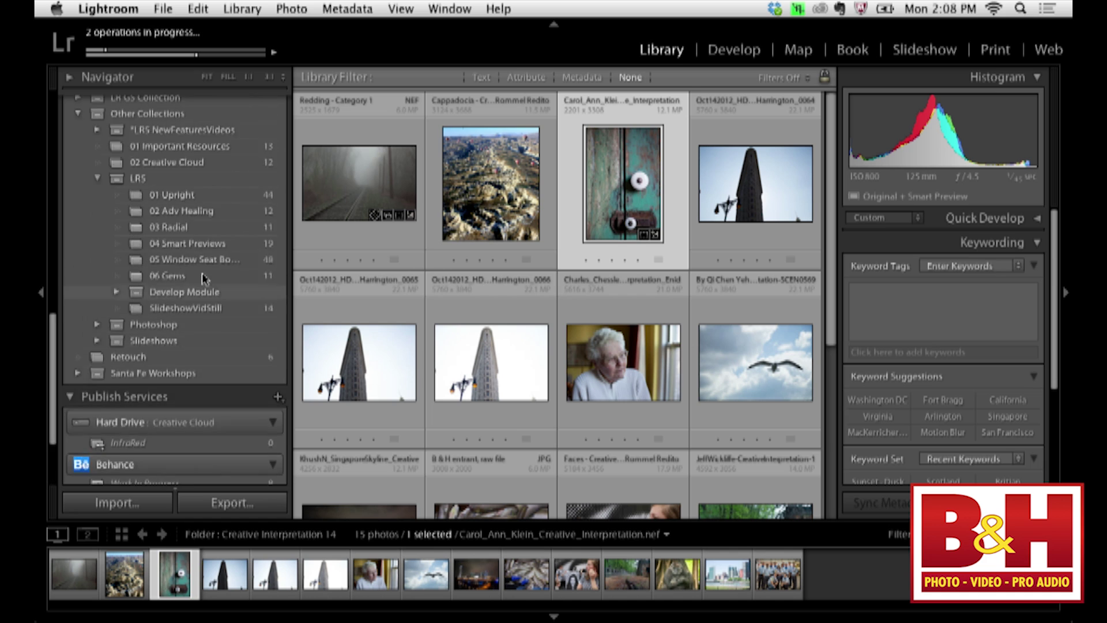
pyautogui.click(278, 139)
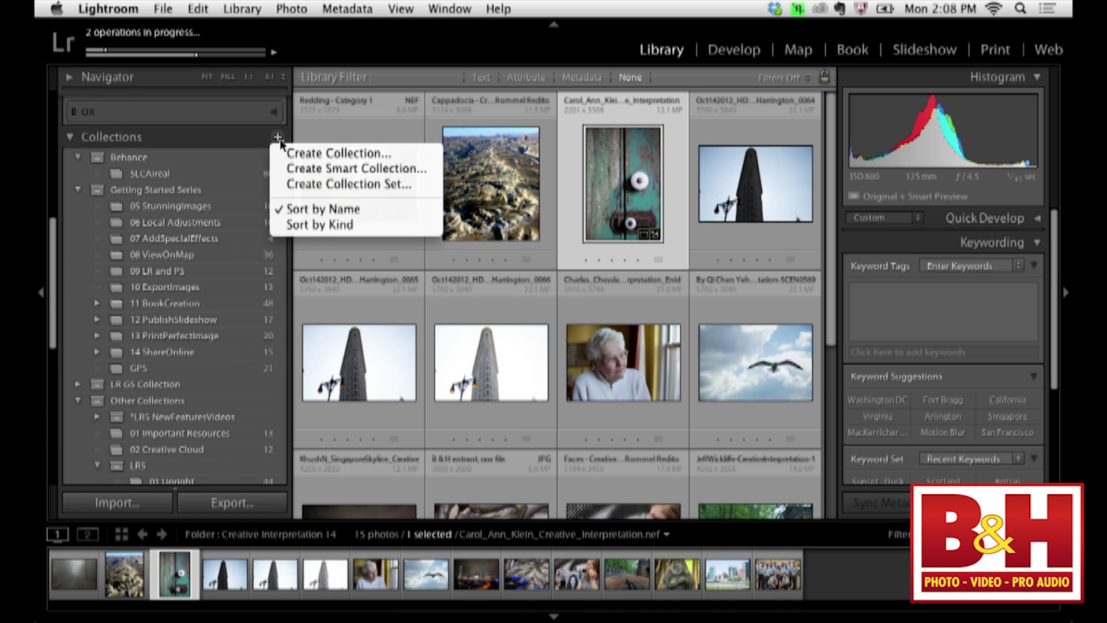
pyautogui.click(301, 154)
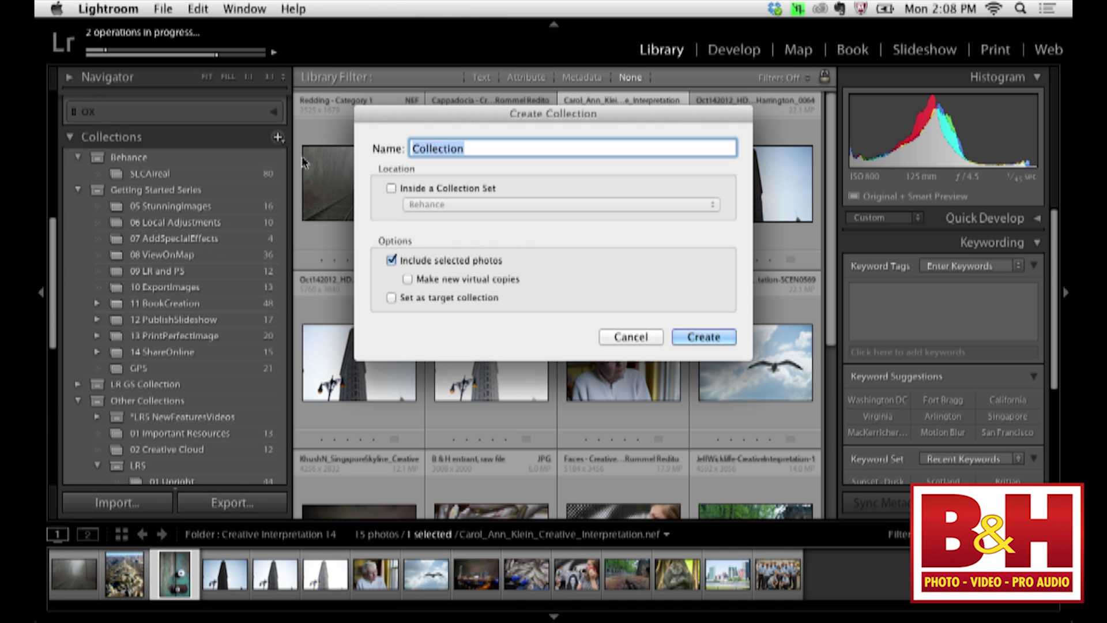
pyautogui.write('sdfjdslkj')
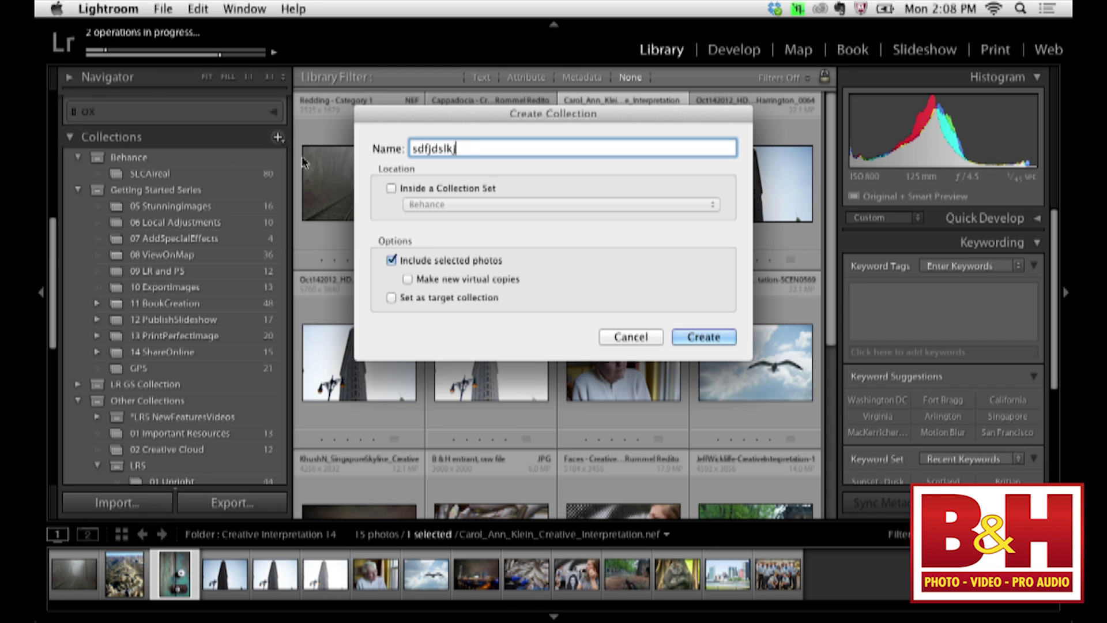
pyautogui.write('k jjhfaskjdfhaksjdfhsfhksdhfaksjh')
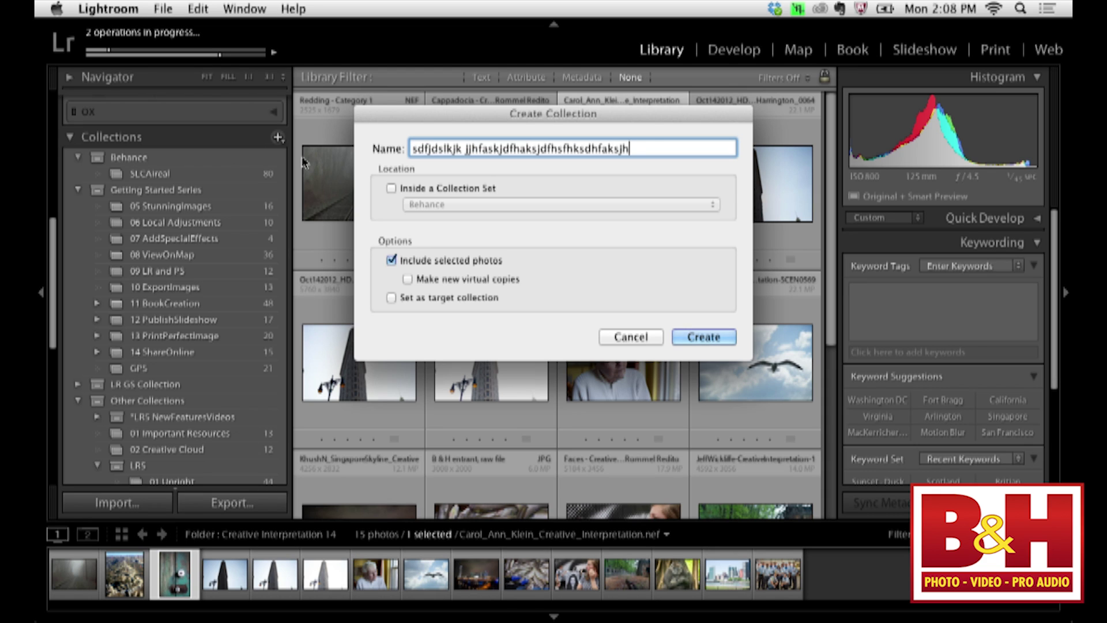
pyautogui.write('kakg')
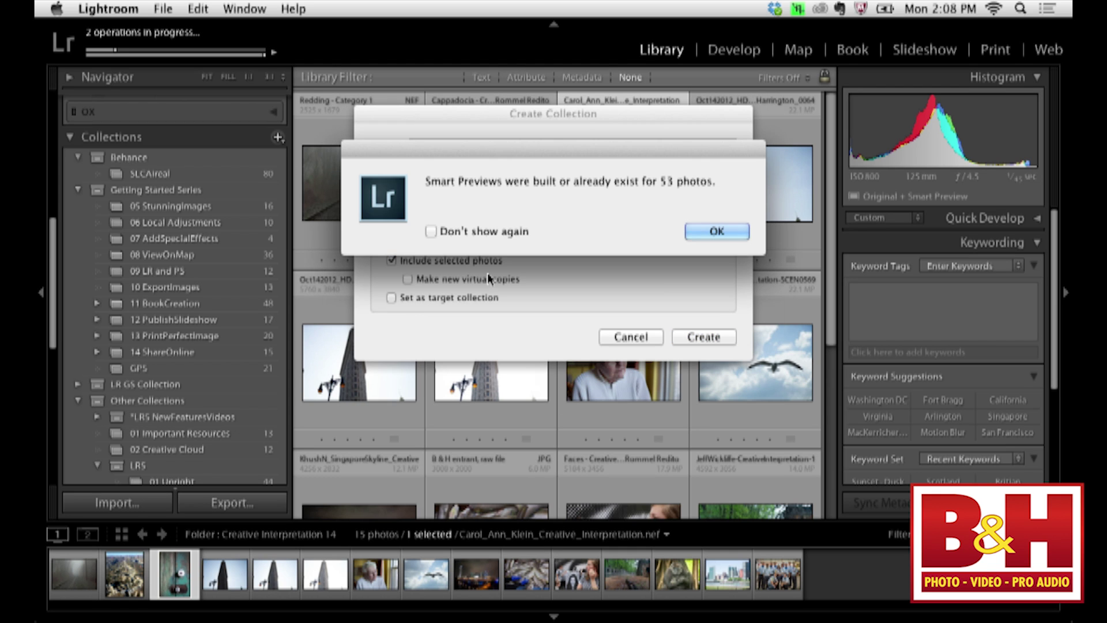
pyautogui.click(706, 232)
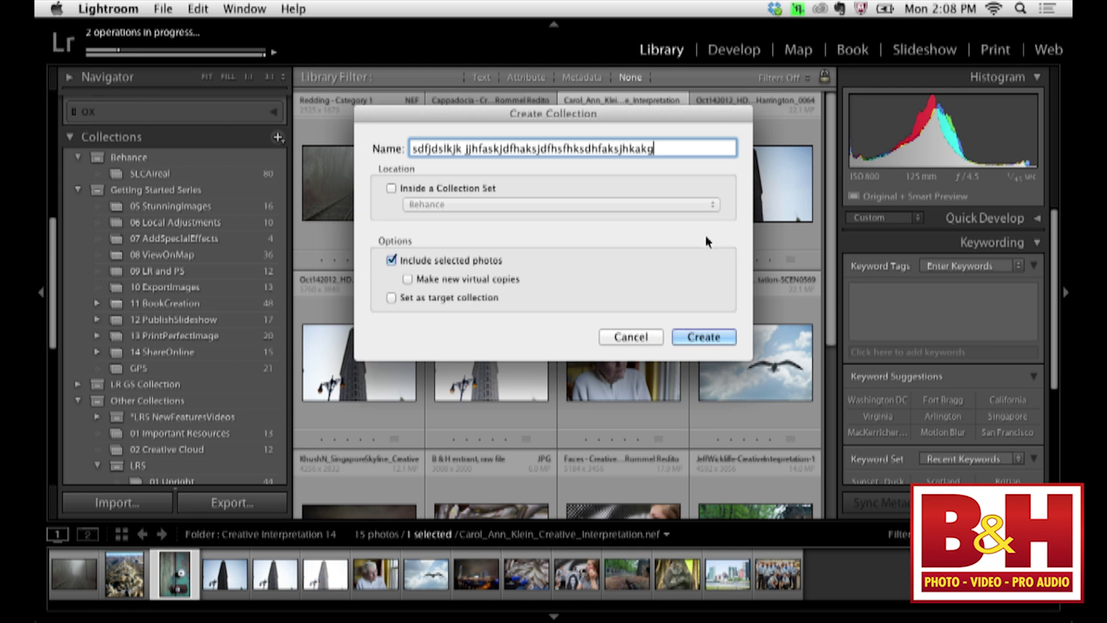
pyautogui.click(438, 300)
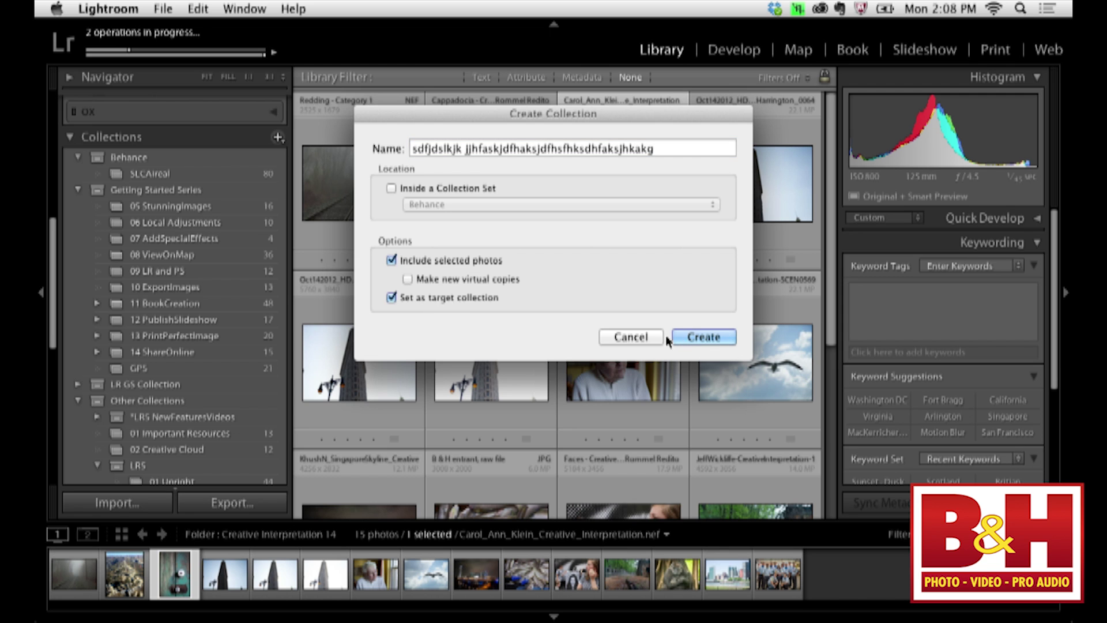
pyautogui.click(704, 338)
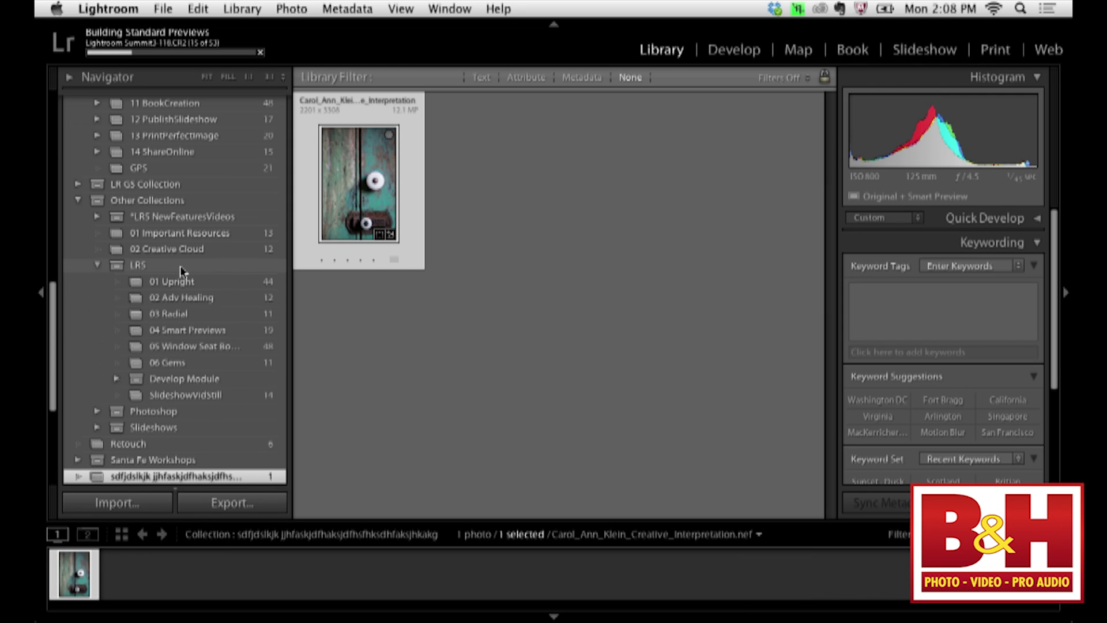
# Collapse the Other Collections set in the collections list
pyautogui.scroll(15, 182, 261)
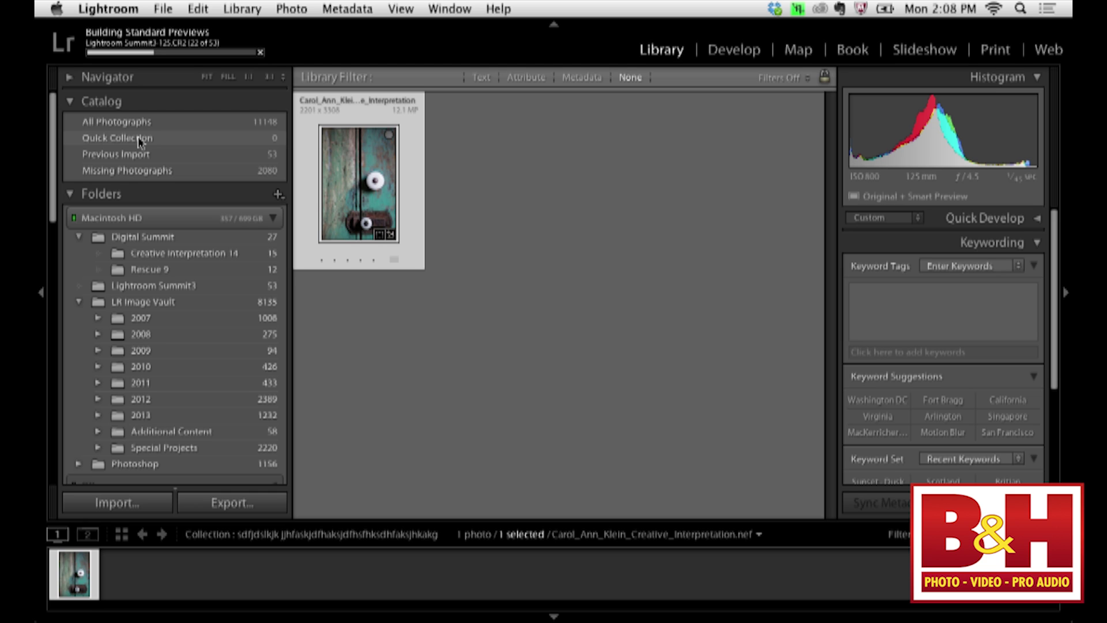
pyautogui.scroll(-10, 120, 151)
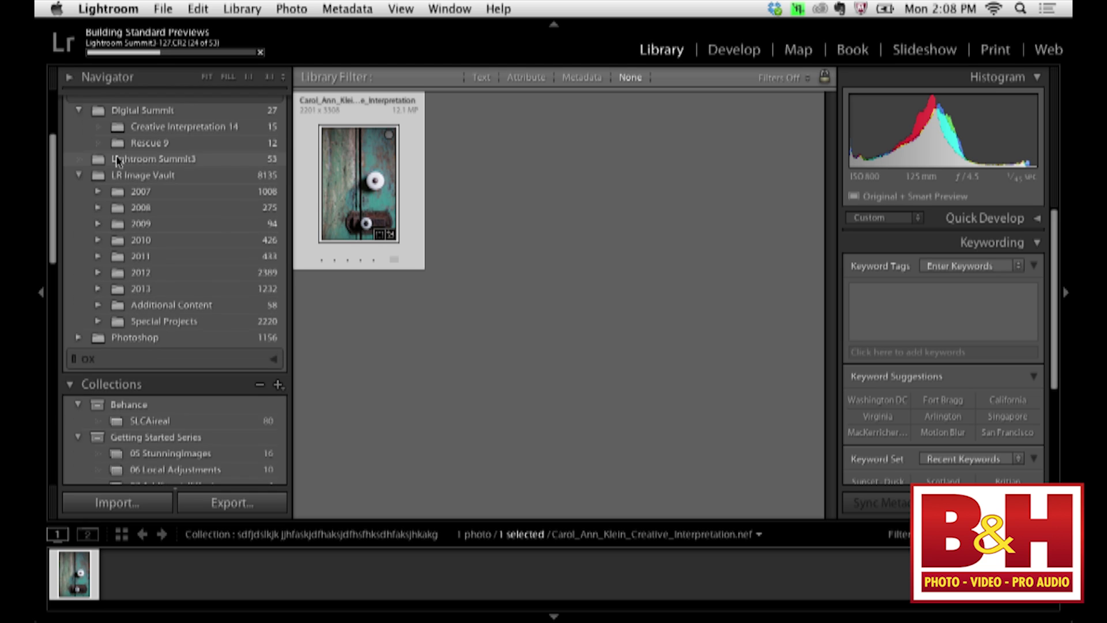
pyautogui.scroll(-8, 117, 168)
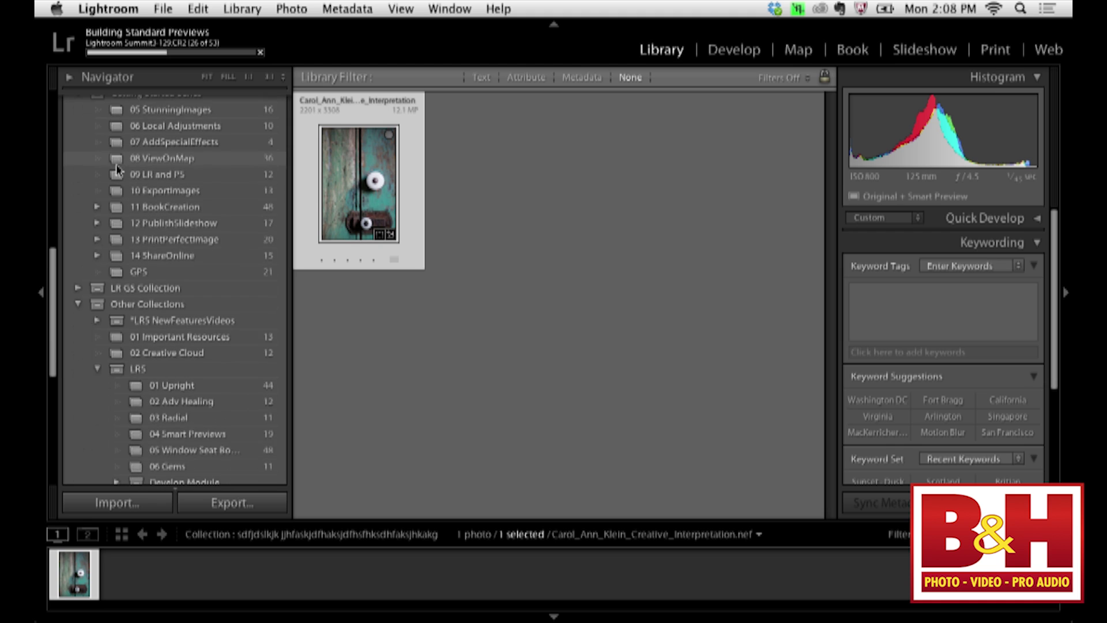
pyautogui.click(79, 239)
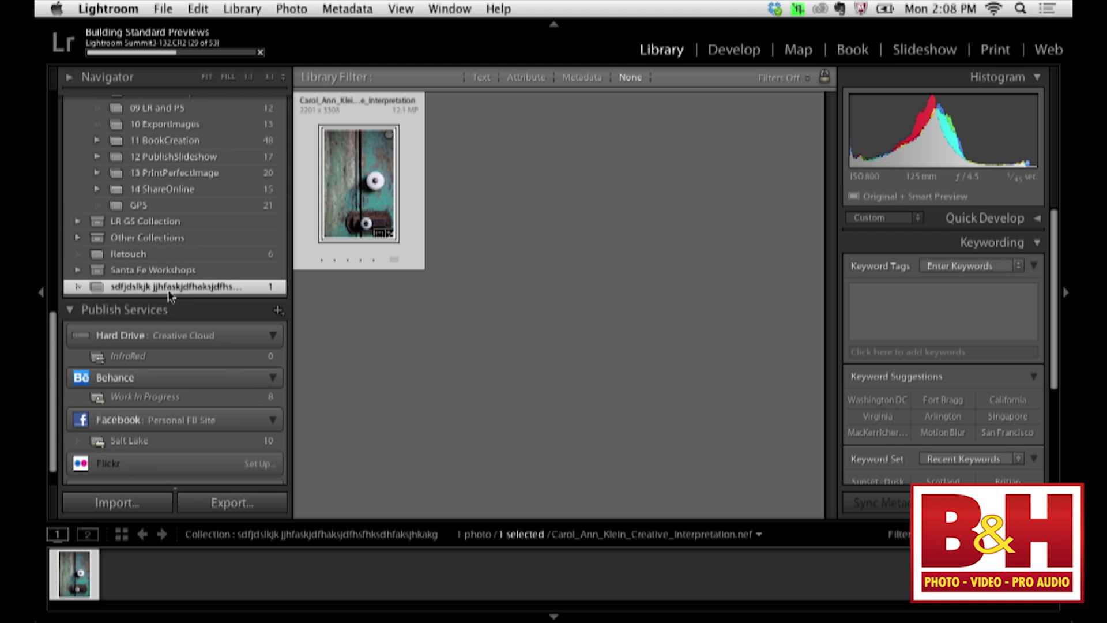
# Add photo 04822, the red vertical calligraphy, from the 2008 China folder to the new collection
pyautogui.scroll(15, 199, 288)
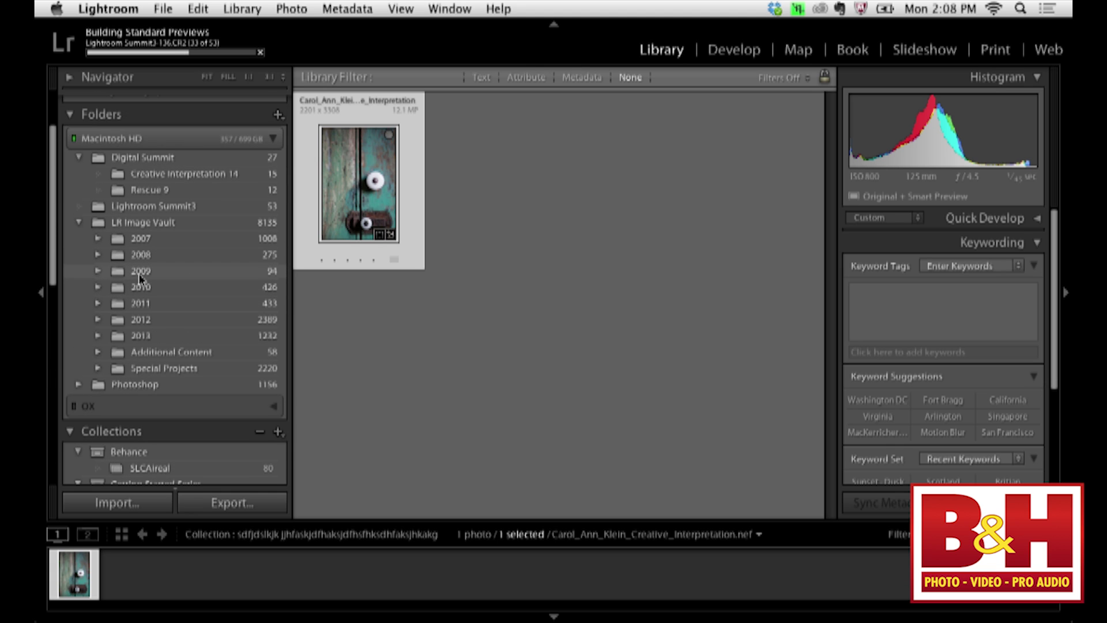
pyautogui.click(97, 255)
pyautogui.click(168, 293)
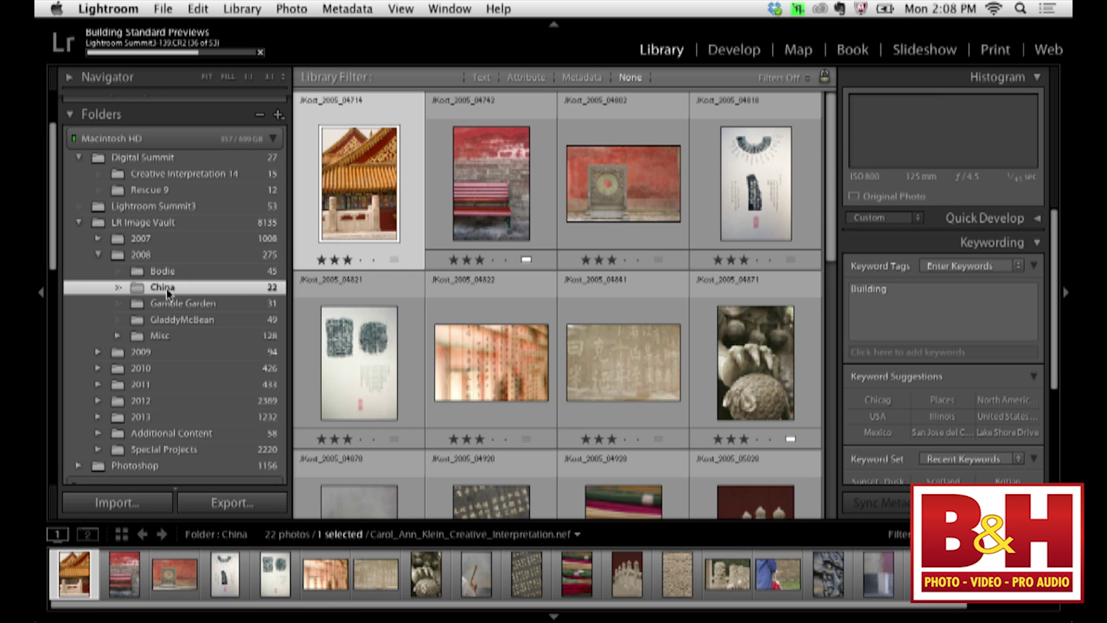
pyautogui.click(510, 344)
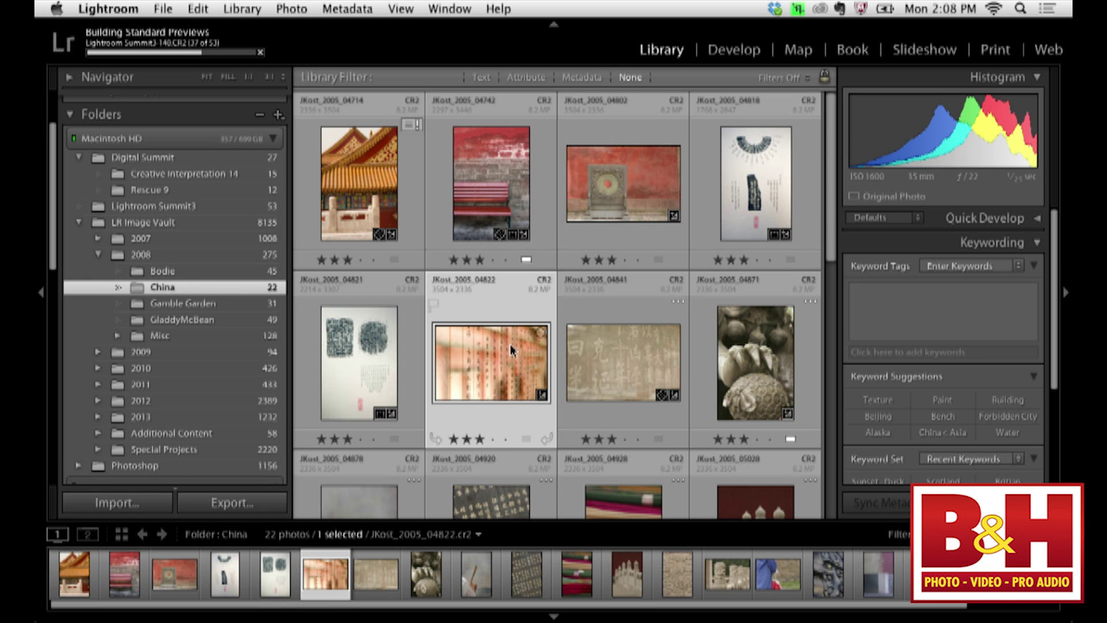
pyautogui.moveTo(502, 347); pyautogui.dragTo(254, 484)
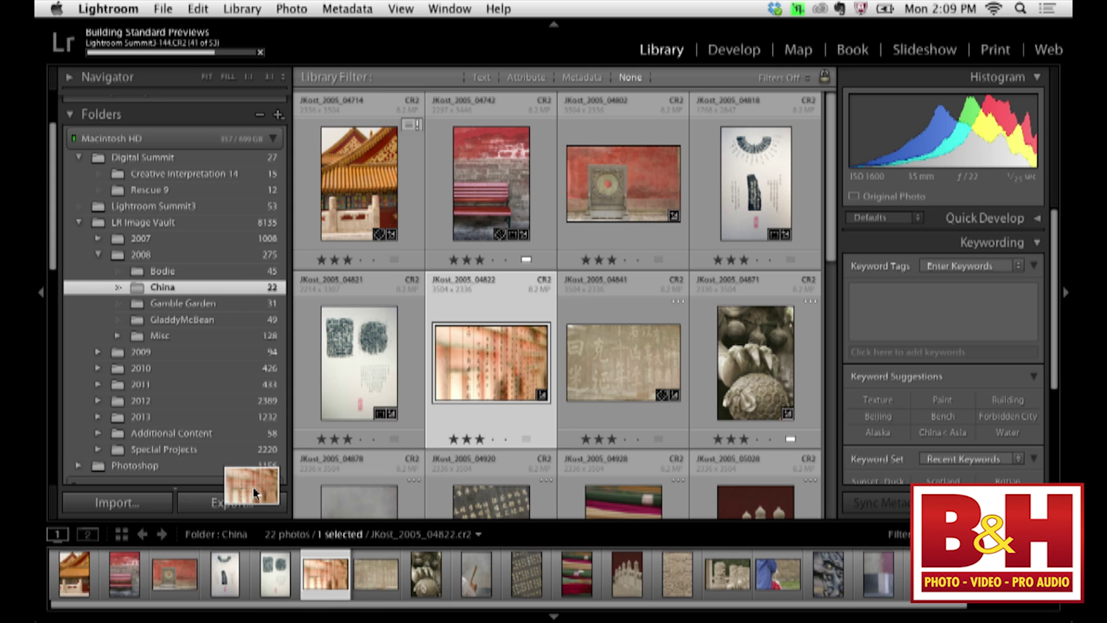
pyautogui.moveTo(251, 488); pyautogui.dragTo(220, 264)
# Add the red bench photo, 04742, from the China folder to the target collection
pyautogui.scroll(15, 235, 286)
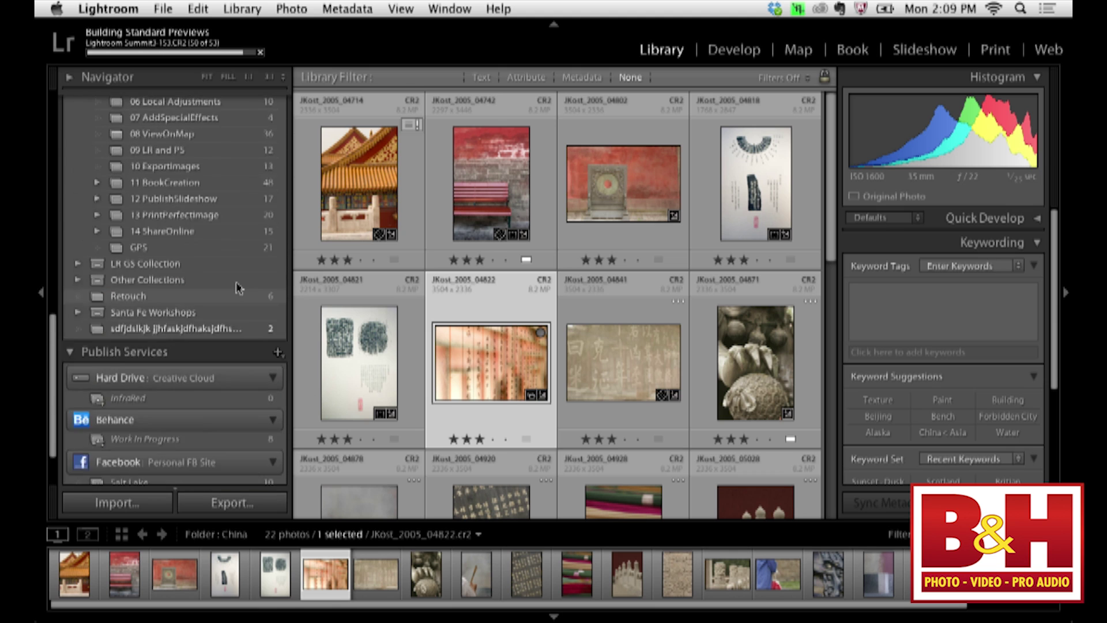
pyautogui.scroll(10, 241, 288)
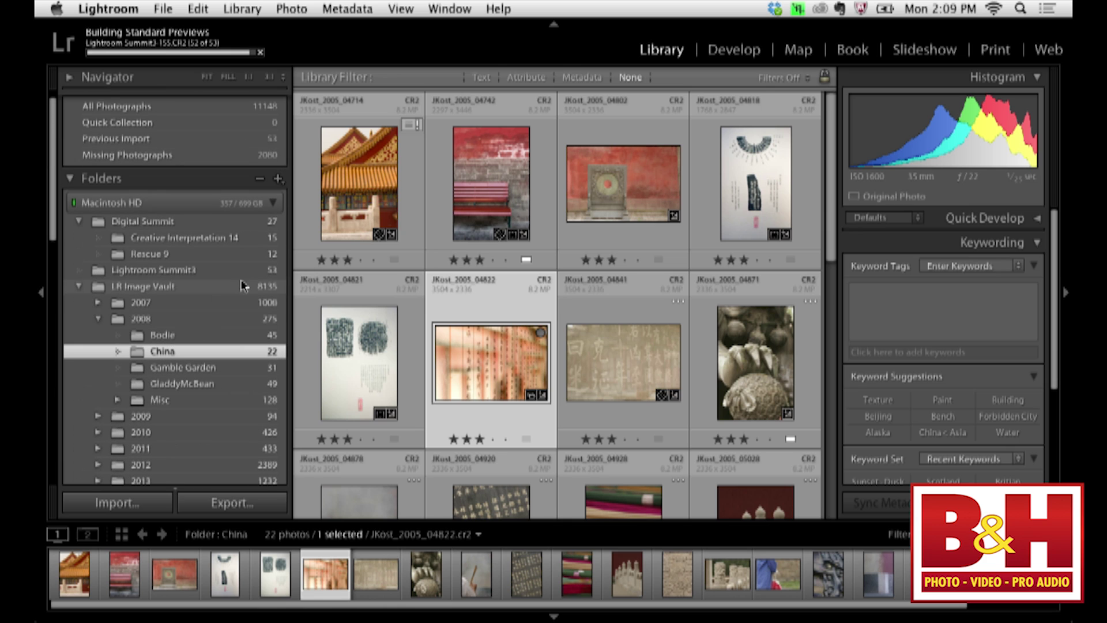
pyautogui.click(461, 220)
pyautogui.press('b')
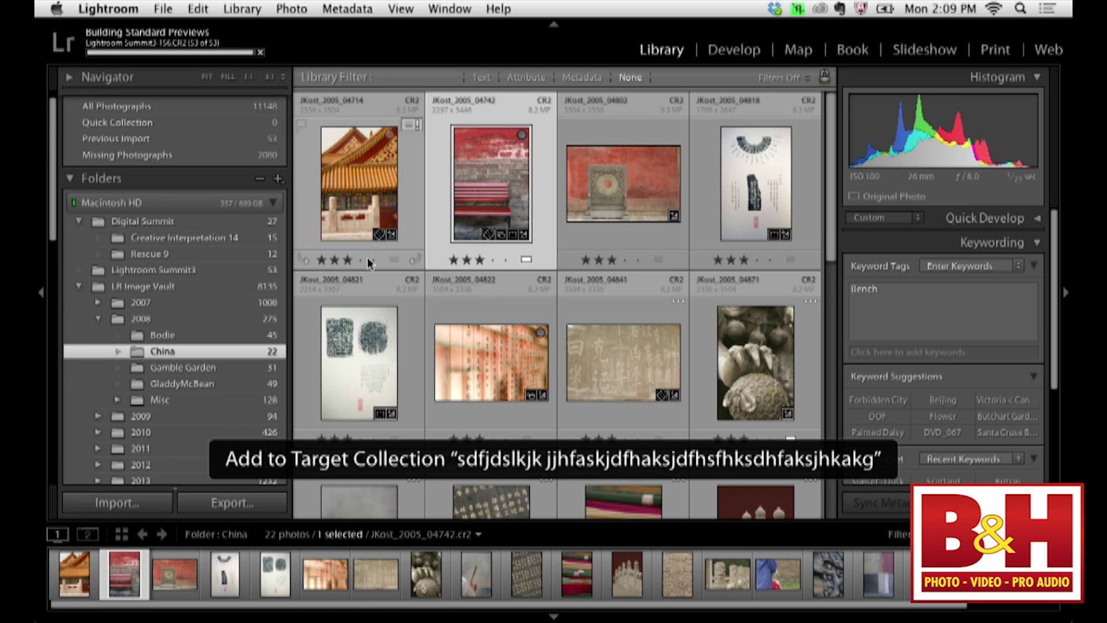
# Add the purple flower photo from Gamble Garden and photo 09549 from GladdyMcBean to the target collection
pyautogui.click(219, 366)
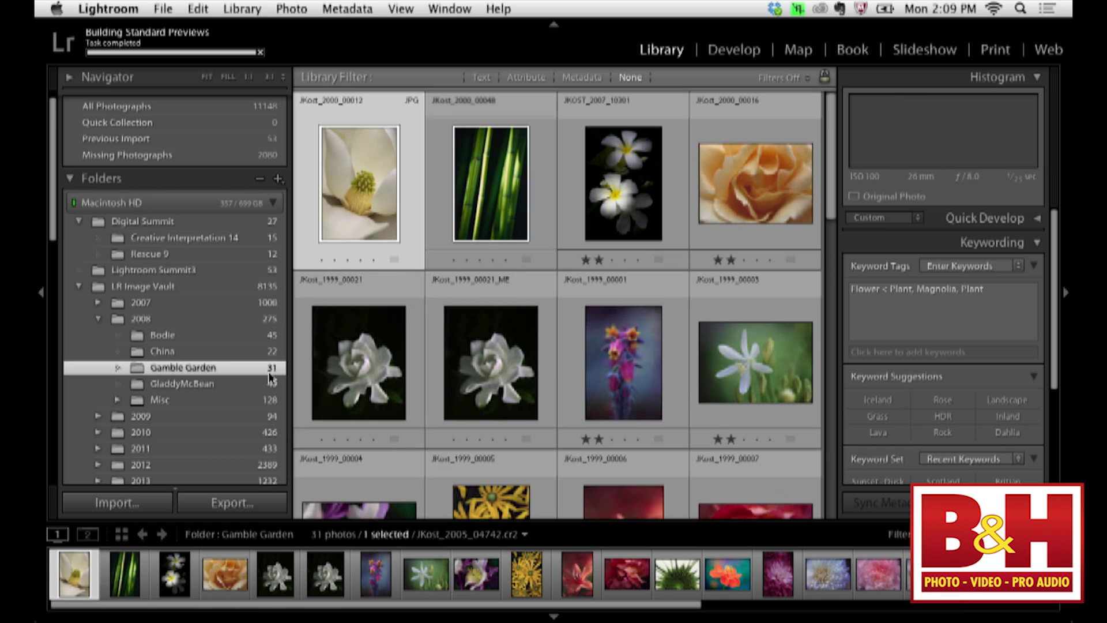
pyautogui.click(614, 363)
pyautogui.press('b')
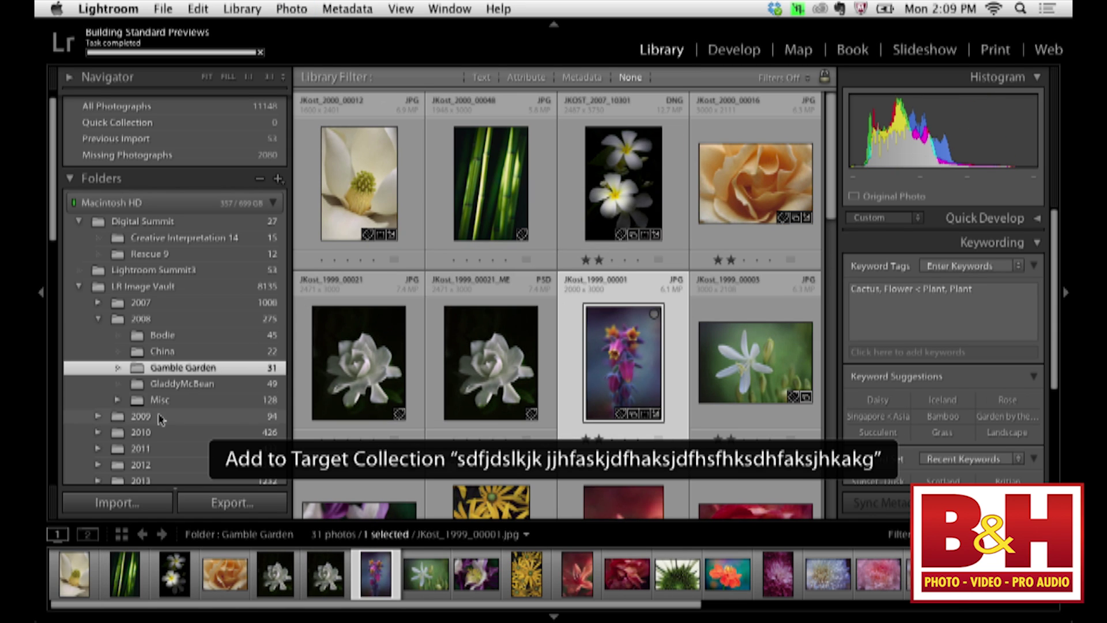
pyautogui.click(168, 384)
pyautogui.click(522, 381)
pyautogui.press('b')
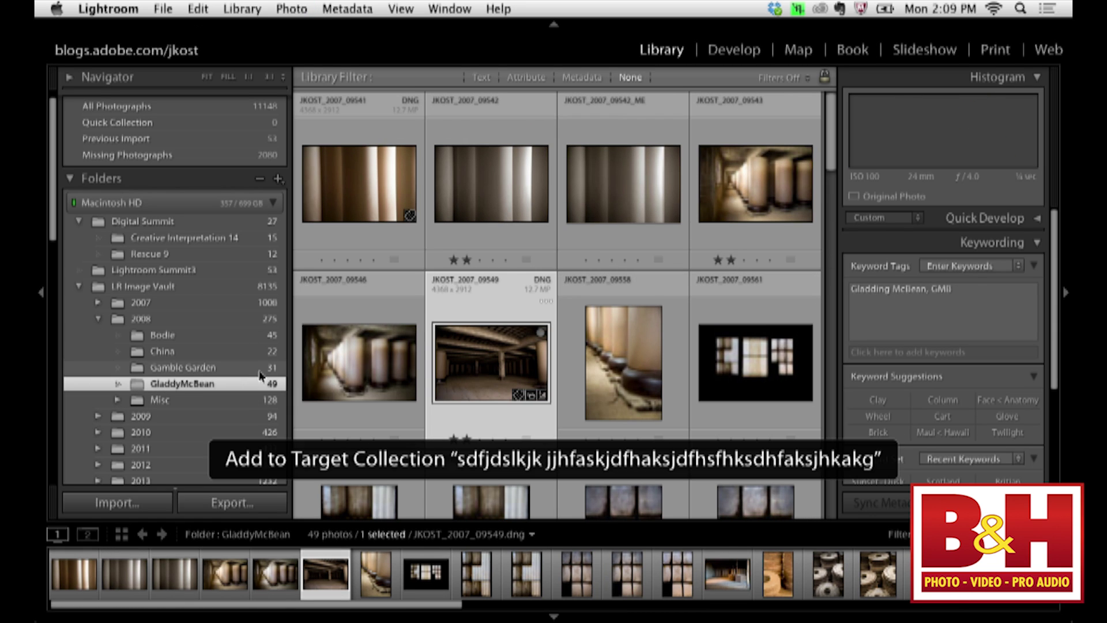
# Display the photos gathered in the target collection
pyautogui.scroll(-10, 196, 375)
pyautogui.scroll(-5, 196, 376)
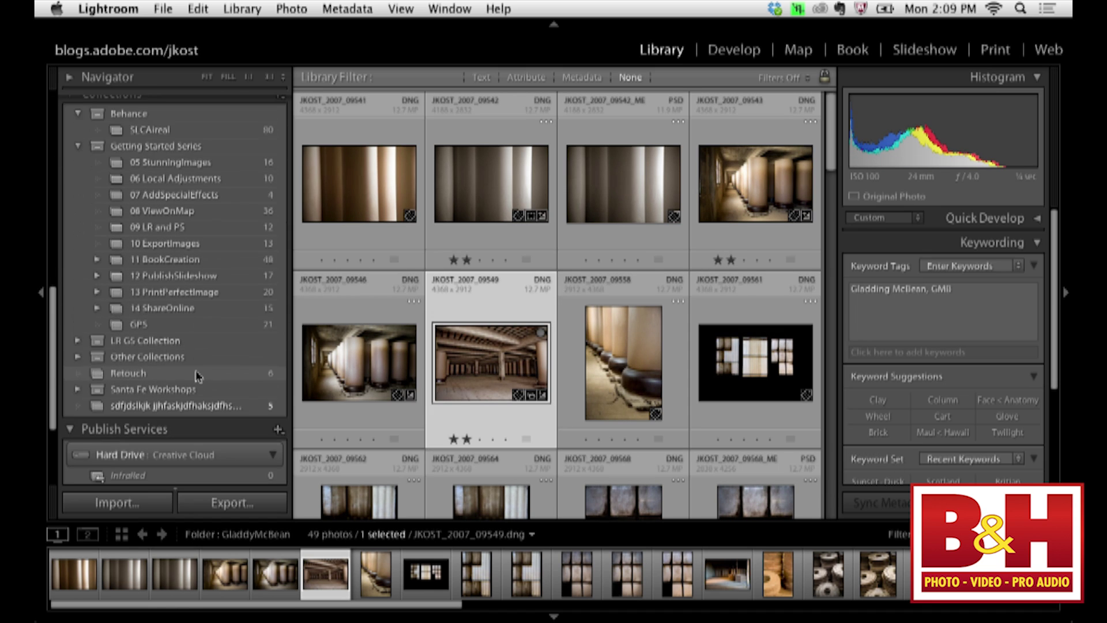
pyautogui.click(186, 315)
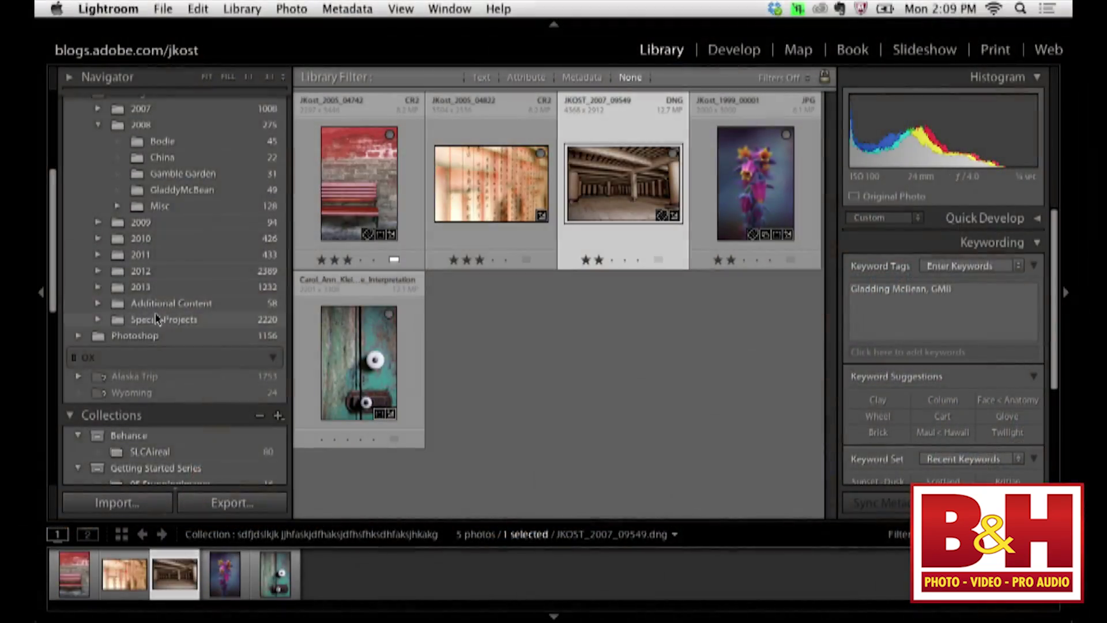
# Open the Lightroom Summit3 folder and look through its portraits one at a time at full size, from the first image up to Lightroom Summit3-109.CR2
pyautogui.scroll(6, 156, 319)
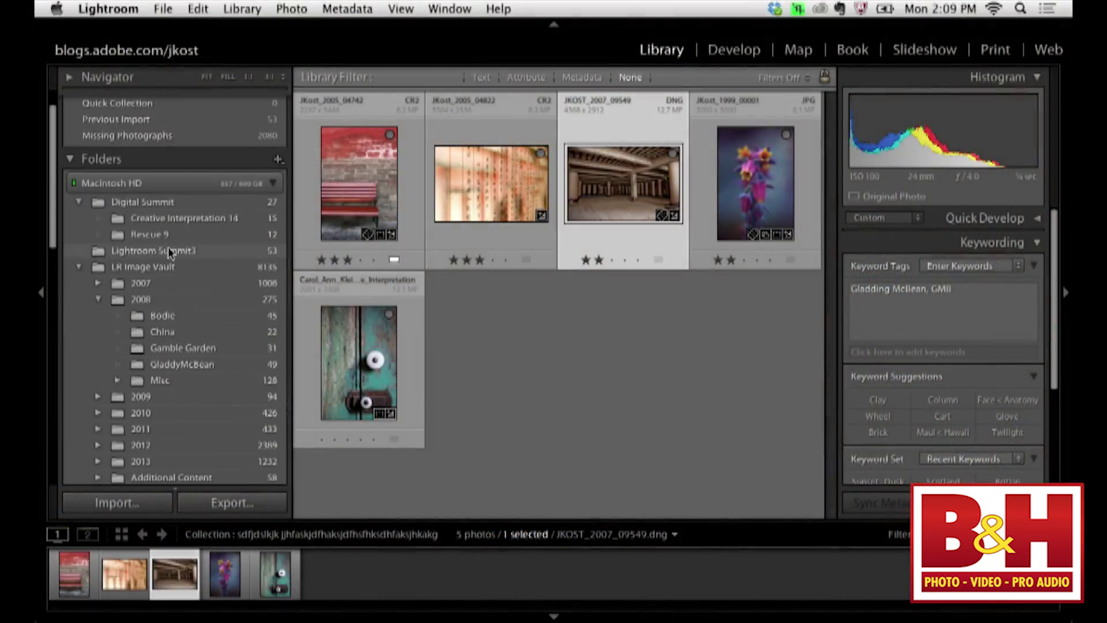
pyautogui.click(171, 251)
pyautogui.doubleClick(364, 178)
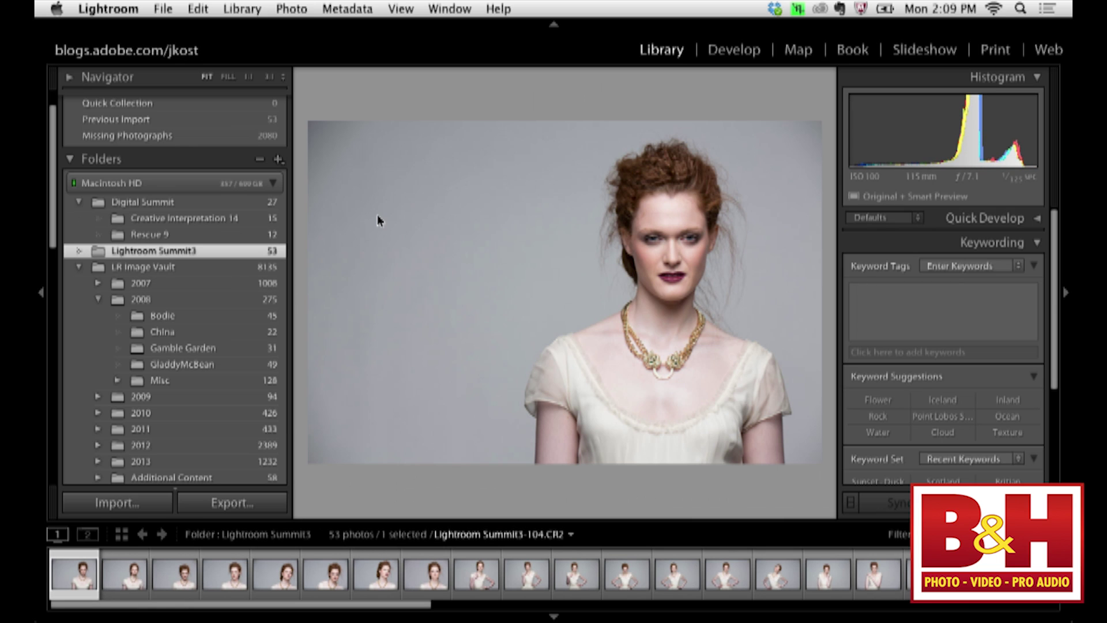
pyautogui.press('Right')
pyautogui.press('Right')
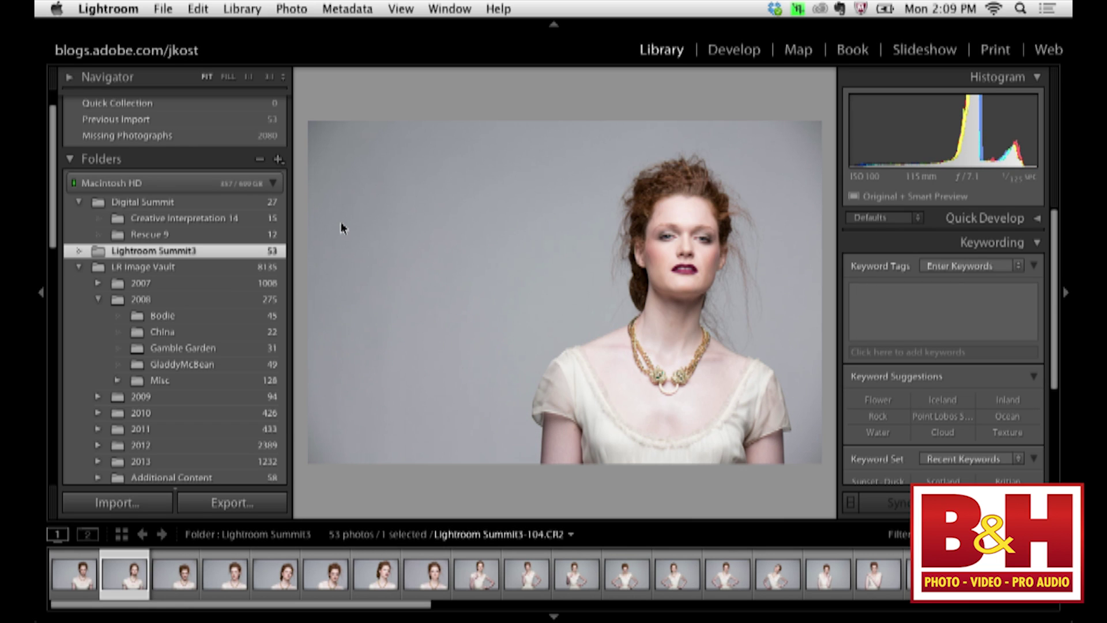
pyautogui.press('Right')
pyautogui.press('Right')
pyautogui.press('Right')
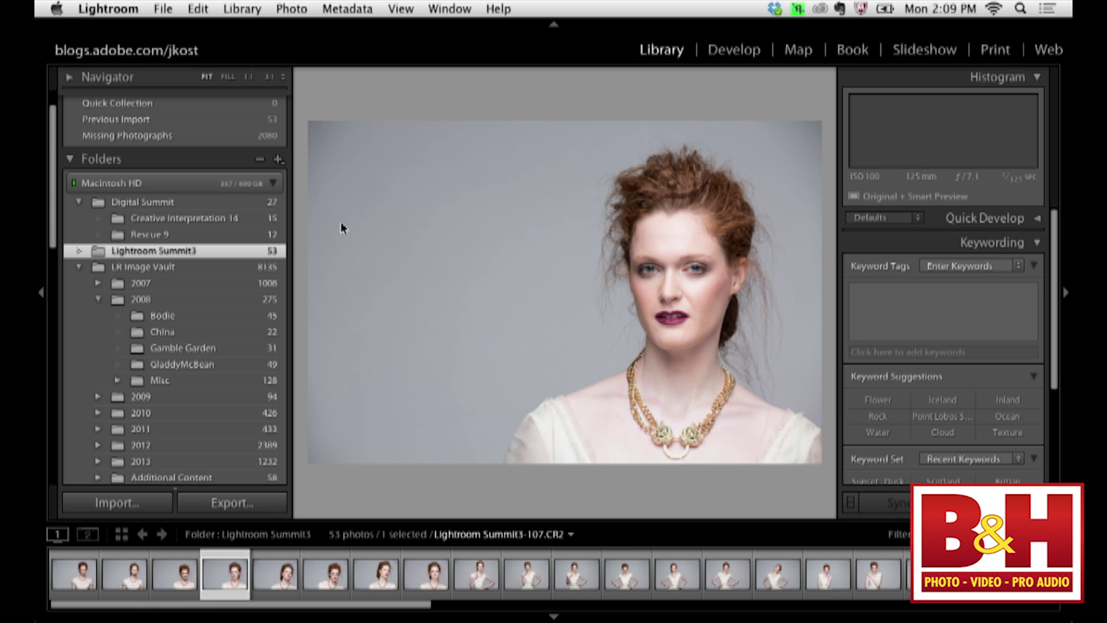
pyautogui.press('Right')
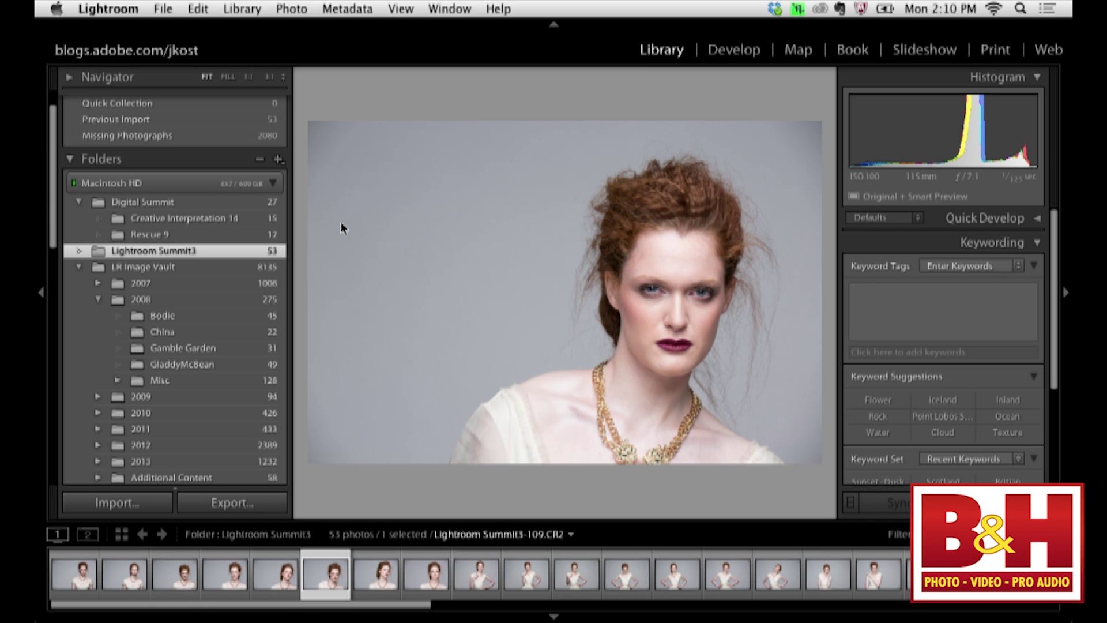
# Look through the portraits one at a time from Lightroom Summit3-109.CR2 up to Lightroom Summit3-119.CR2
pyautogui.press('Right')
pyautogui.press('Right')
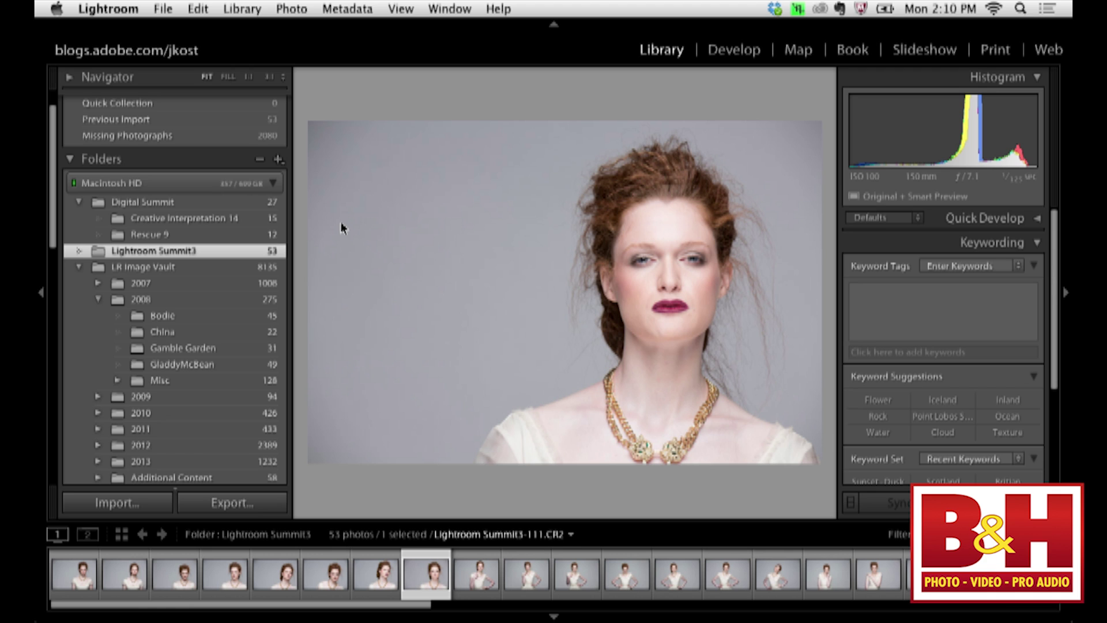
pyautogui.press('Right')
pyautogui.press('Right')
pyautogui.press('Right')
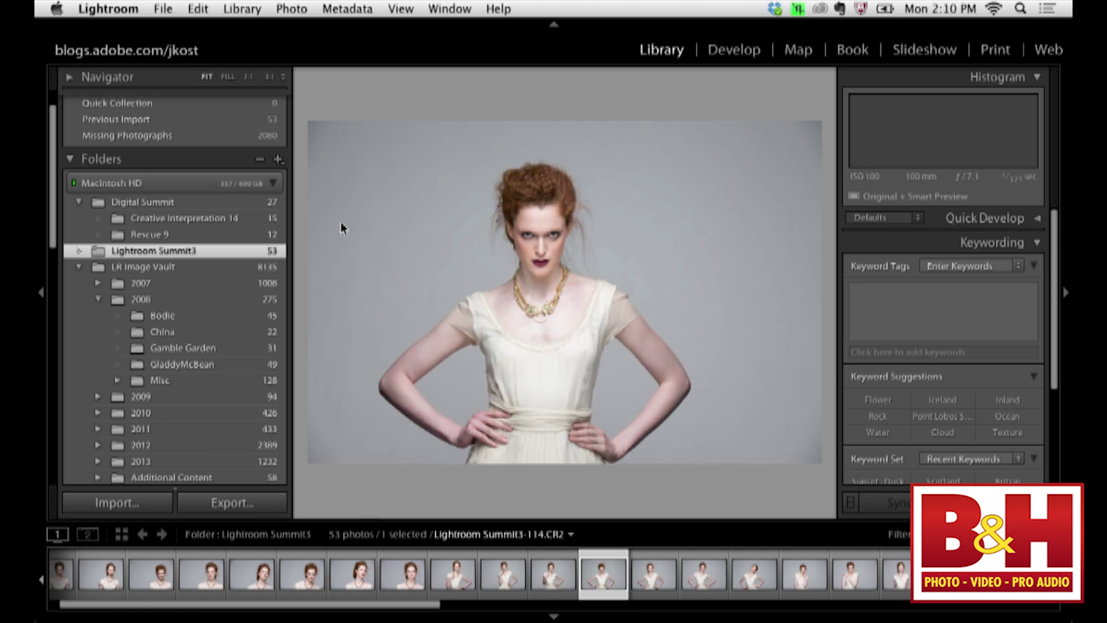
pyautogui.press('Right')
pyautogui.press('Right')
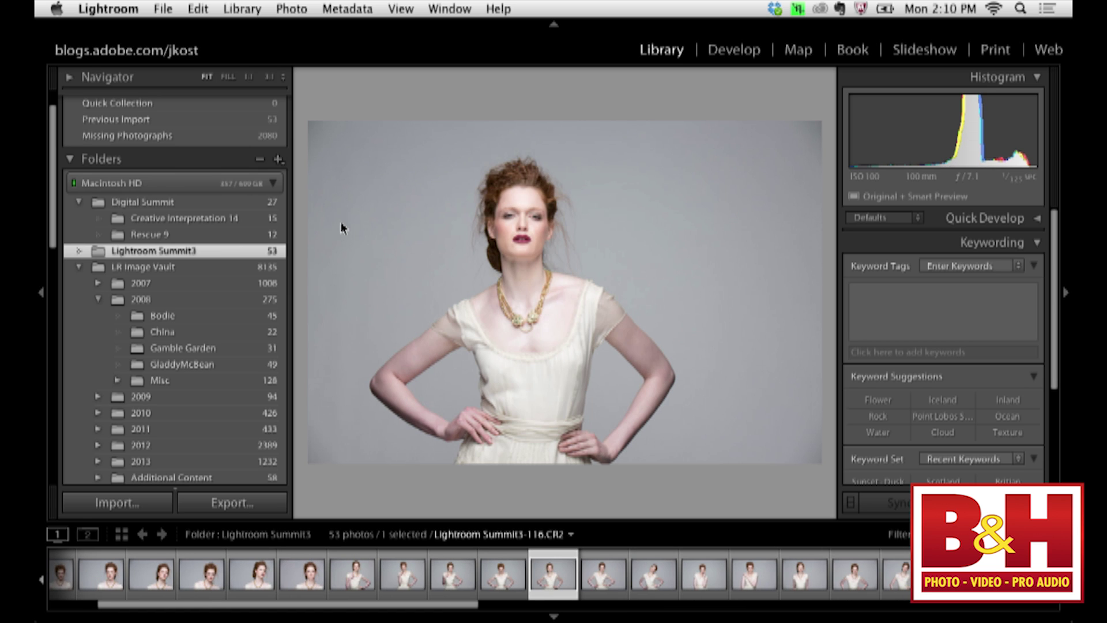
pyautogui.press('Right')
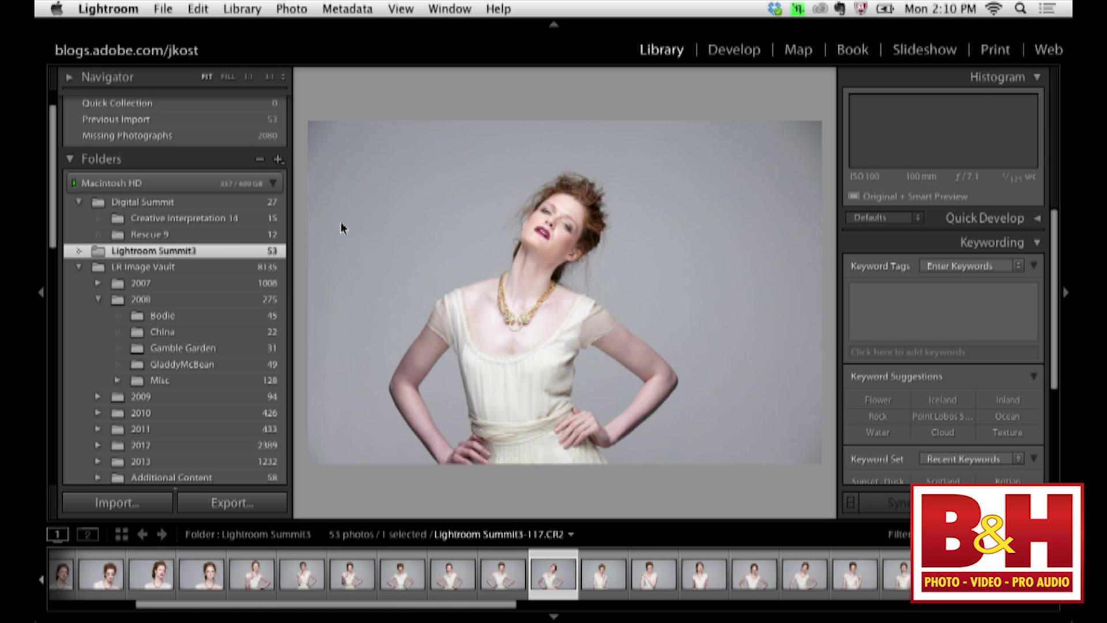
pyautogui.press('Right')
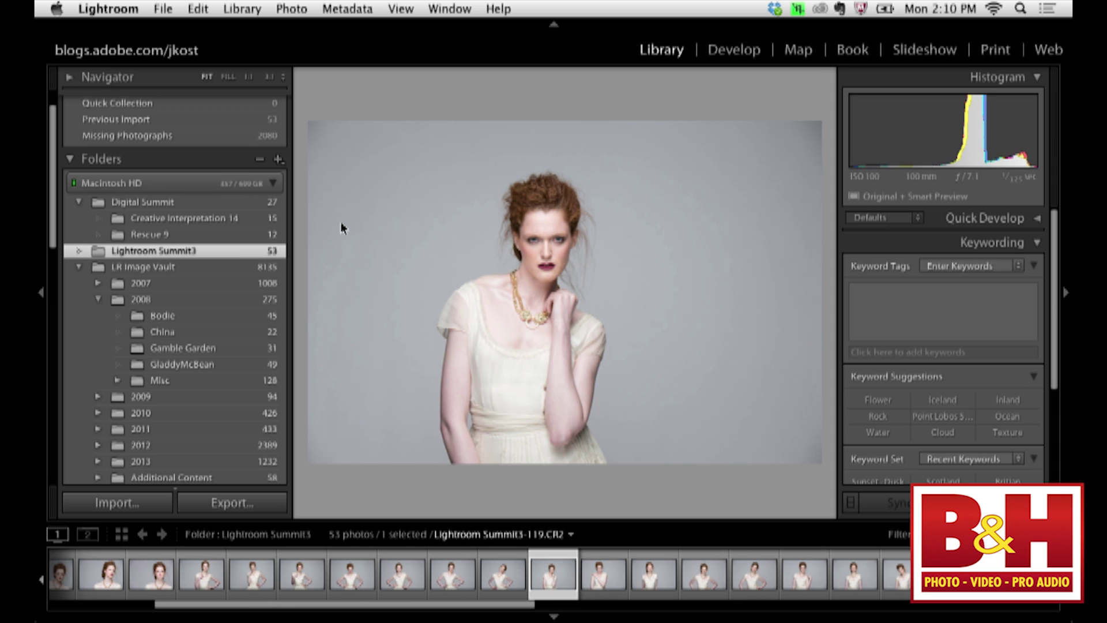
# Hide the side panels and toggle the full-screen preview of Lightroom Summit3-119.CR2 on and off
pyautogui.press('Tab')
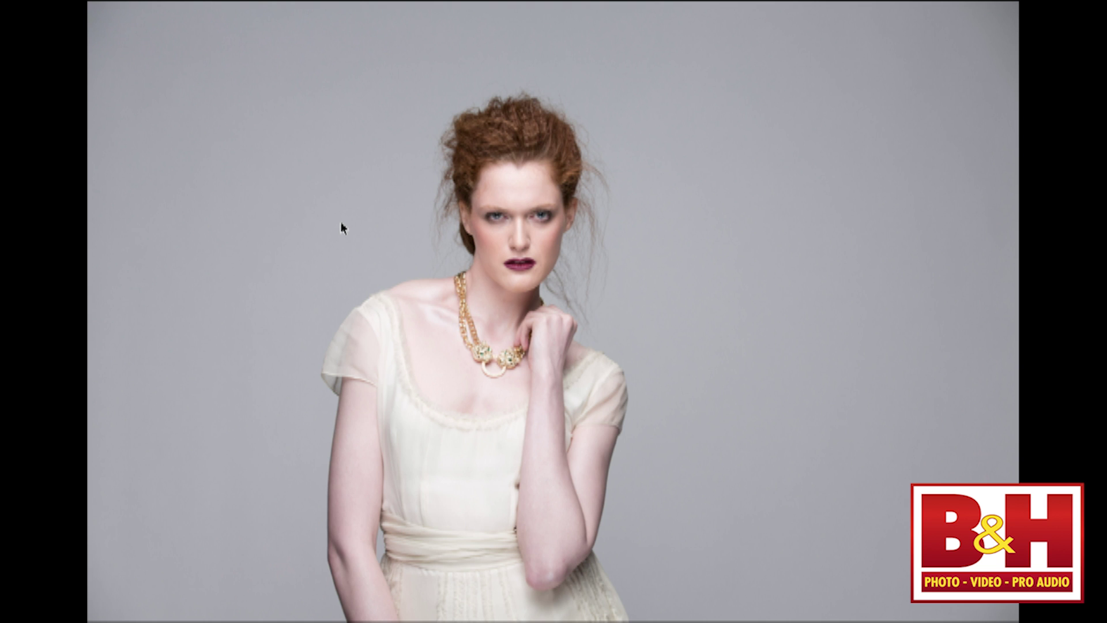
pyautogui.press('f')
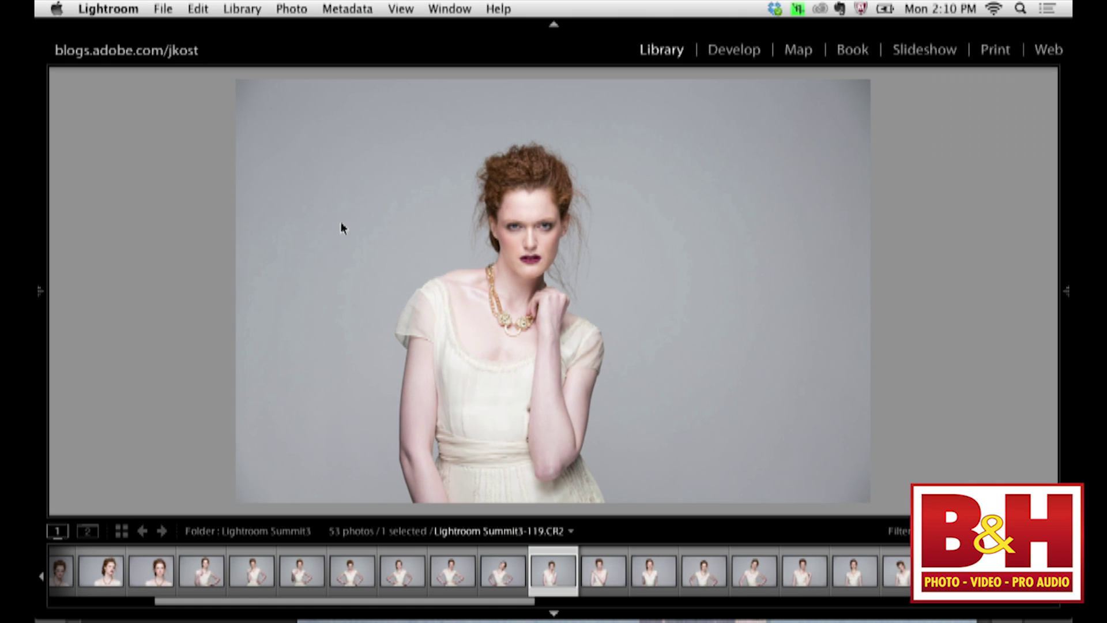
pyautogui.press('f')
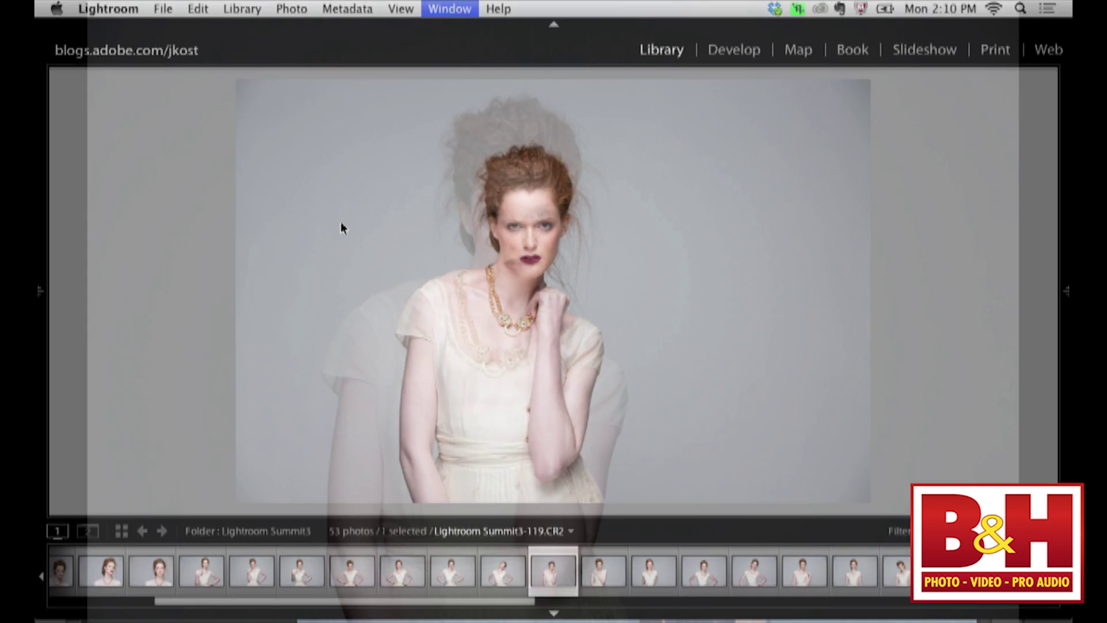
pyautogui.press('f')
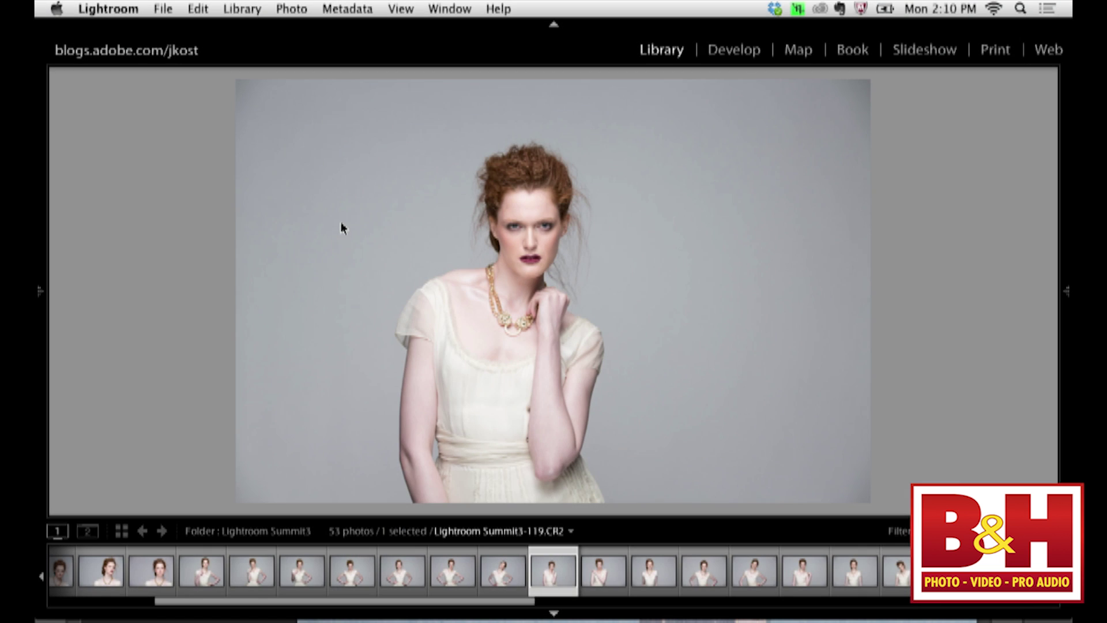
pyautogui.press('f')
pyautogui.press('f')
# Cycle the window through its screen modes and finish in full screen mode with the menu bar hidden
pyautogui.hotkey('shift', 'f')
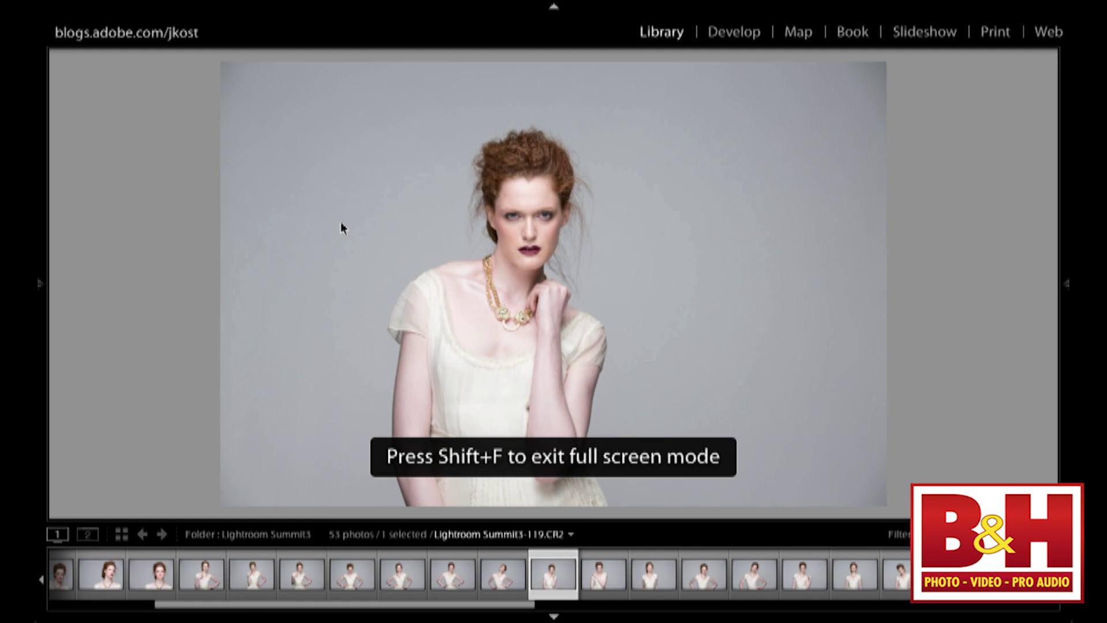
pyautogui.hotkey('shift', 'f')
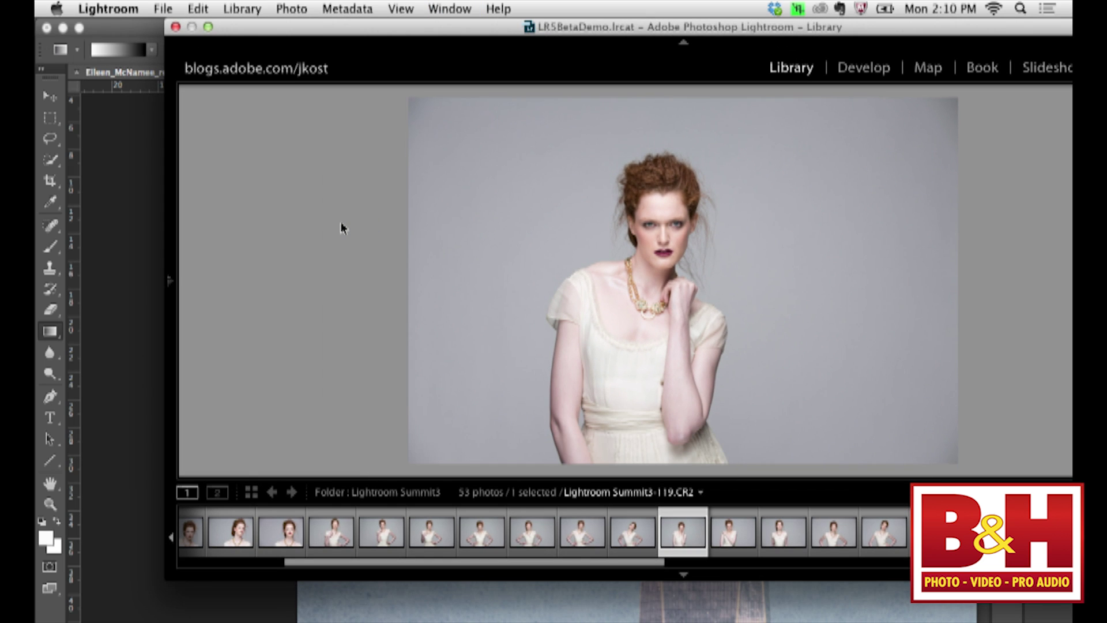
pyautogui.hotkey('shift', 'f')
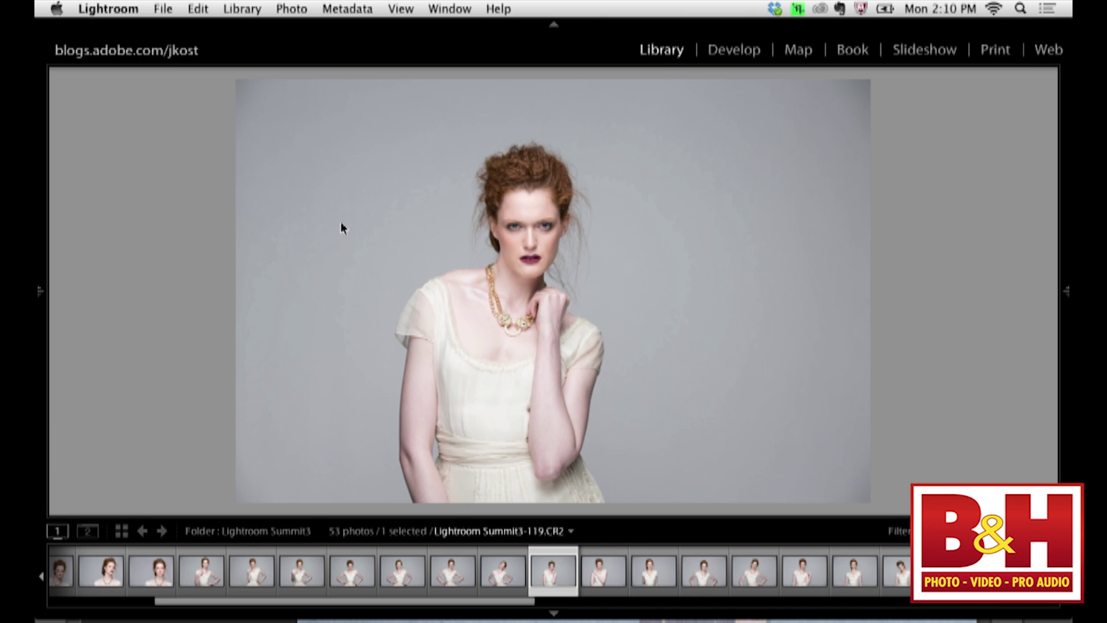
pyautogui.hotkey('shift', 'f')
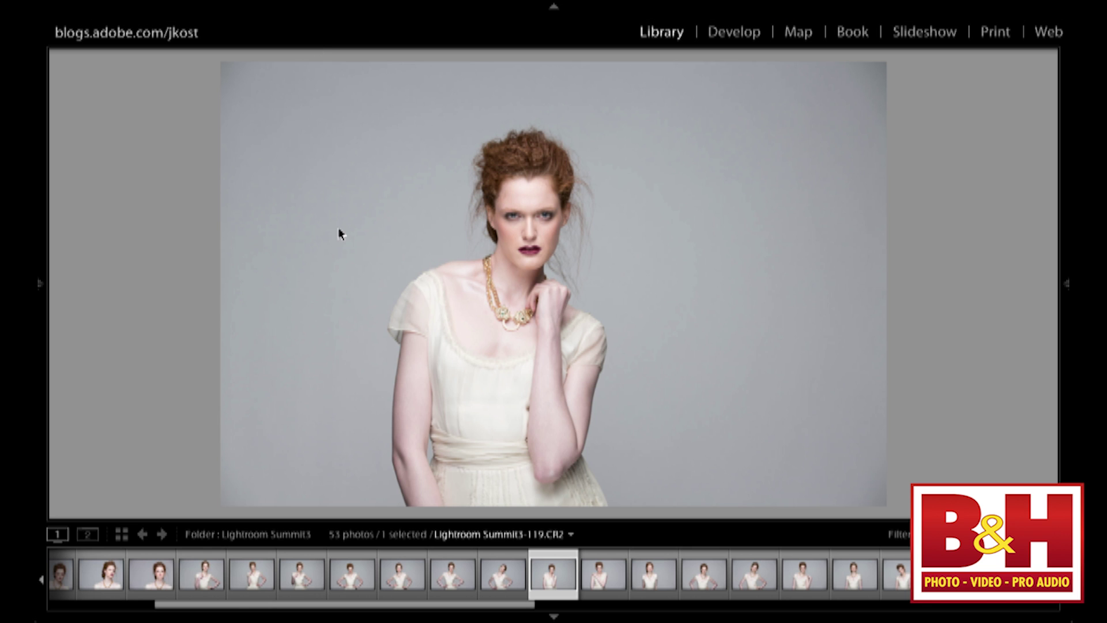
# Look back through the portraits in reverse order from Lightroom Summit3-120.CR2 to Lightroom Summit3-110.CR2
pyautogui.press('Left')
pyautogui.press('Left')
pyautogui.press('Left')
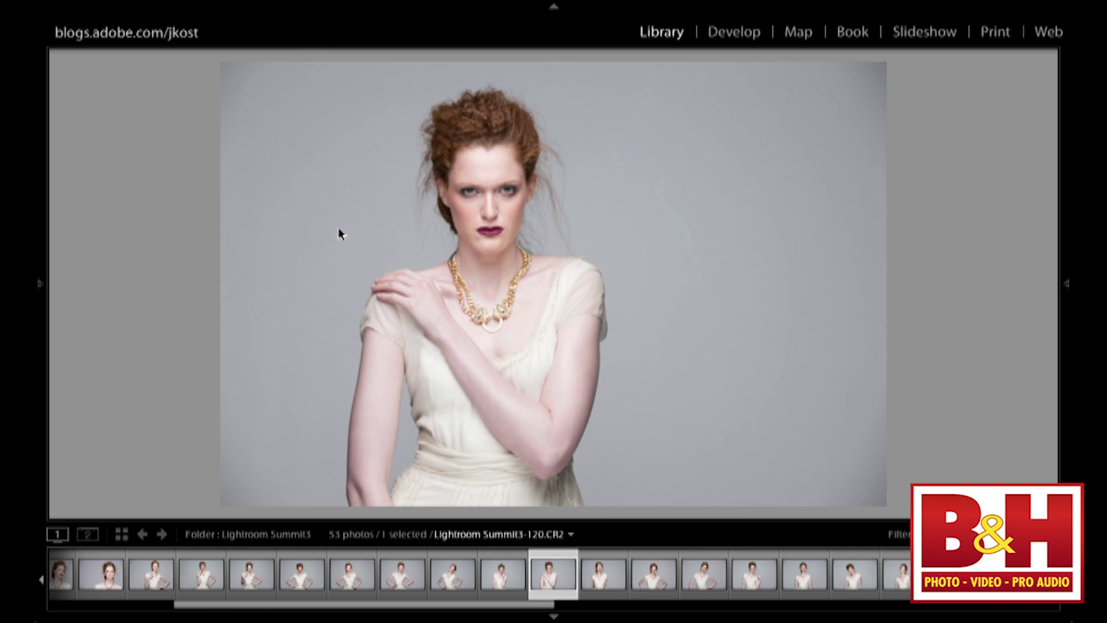
pyautogui.press('Left')
pyautogui.press('Left')
pyautogui.press('Left')
pyautogui.press('Left')
pyautogui.press('Left')
pyautogui.press('Left')
pyautogui.press('Left')
pyautogui.press('Left')
pyautogui.press('Left')
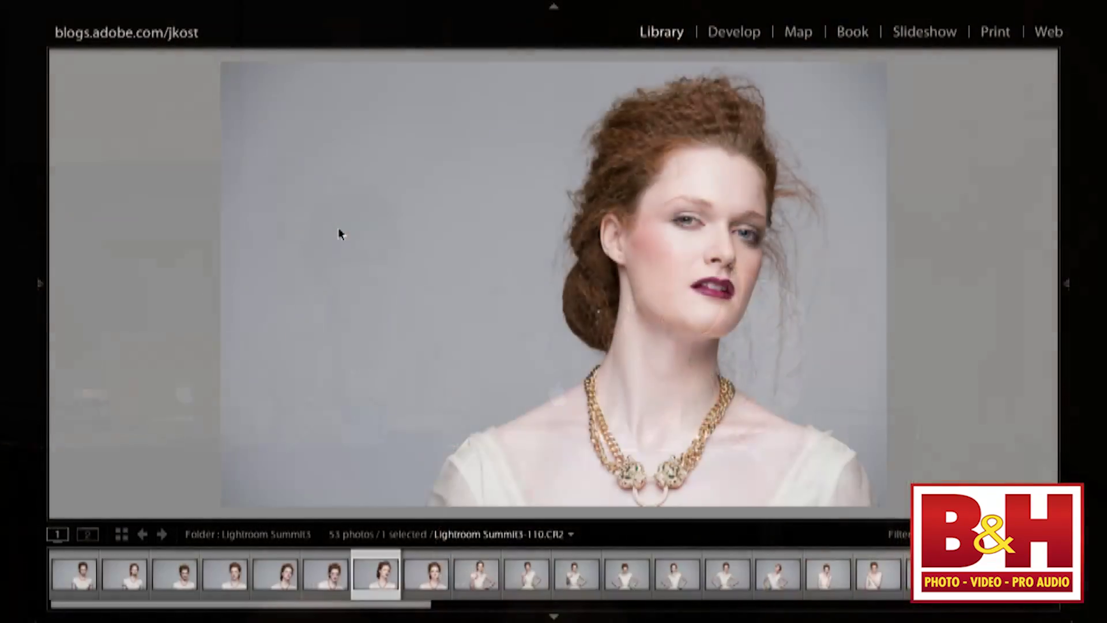
# Examine the portraits in forward order from Lightroom Summit3-110.CR2 to Lightroom Summit3-119.CR2, stepping back once to compare neighbouring shots
pyautogui.press('Right')
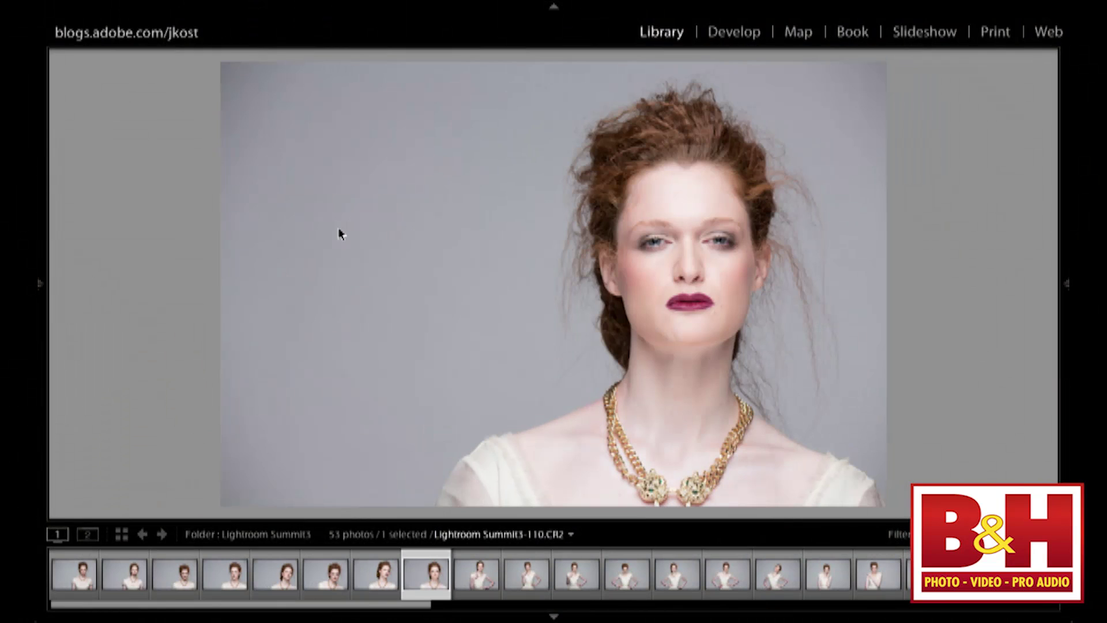
pyautogui.press('Right')
pyautogui.press('Right')
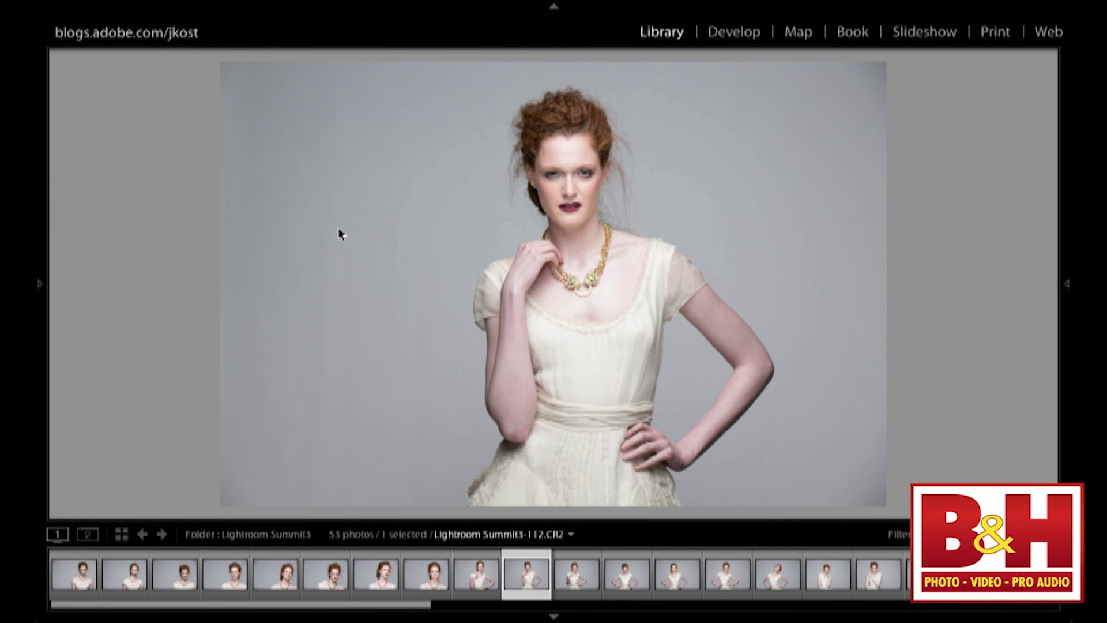
pyautogui.press('Right')
pyautogui.press('Left')
pyautogui.press('Right')
pyautogui.press('Right')
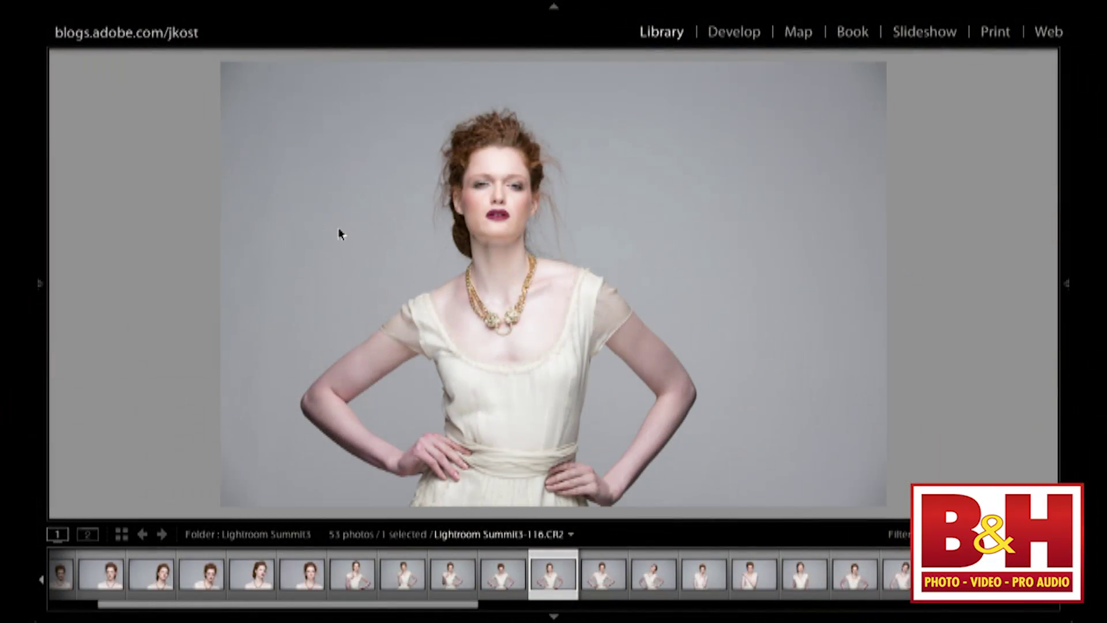
pyautogui.press('Right')
pyautogui.press('Right')
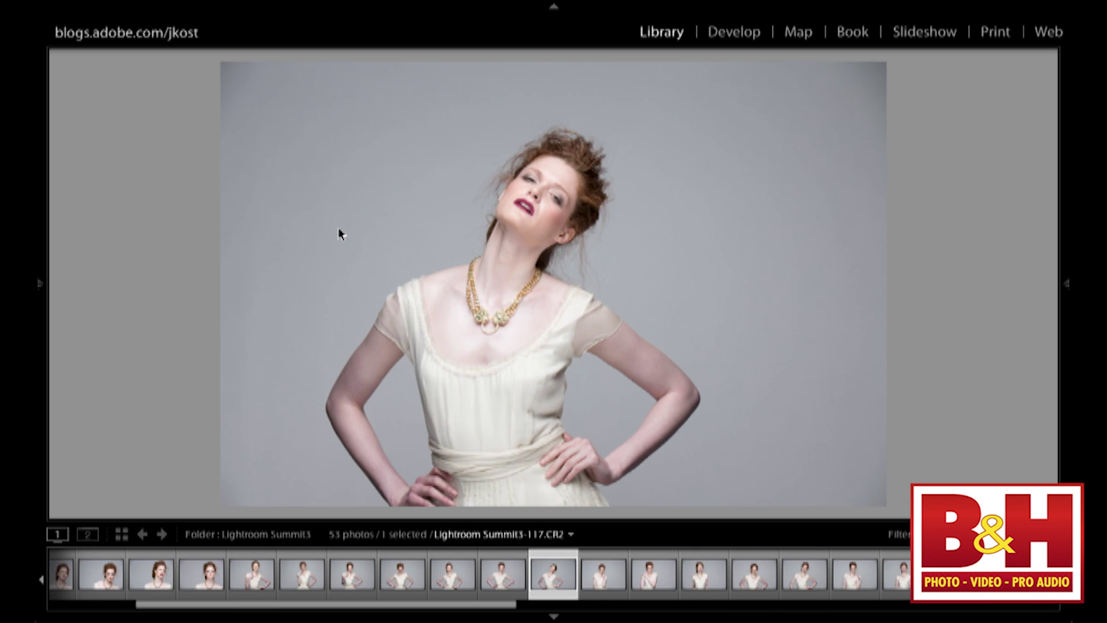
pyautogui.press('Right')
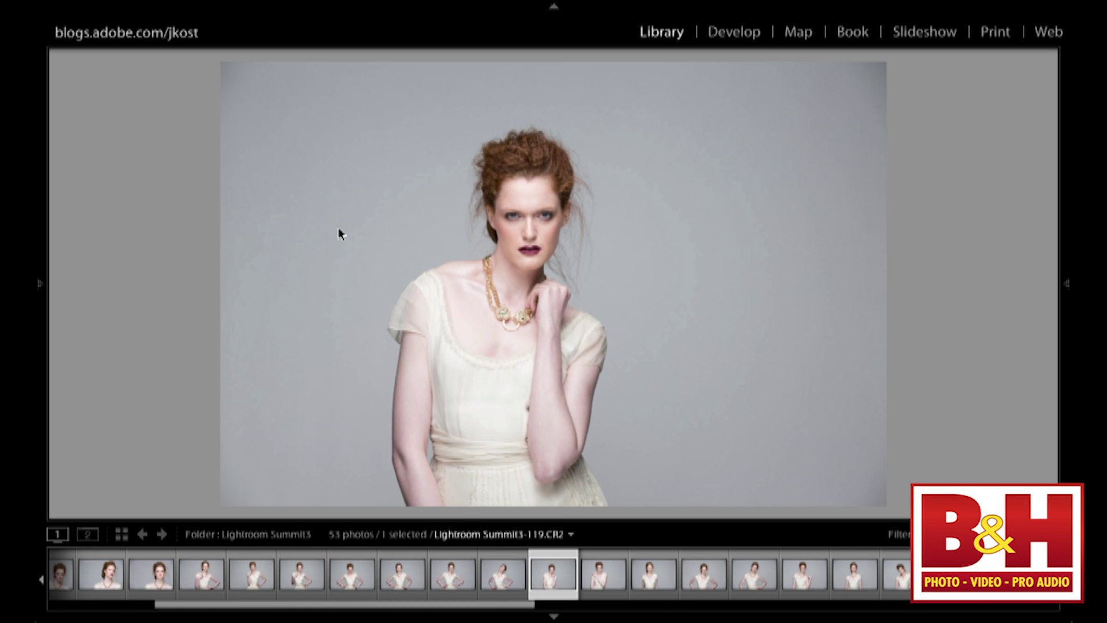
# Give the preferred portraits from Lightroom Summit3-119.CR2 to Lightroom Summit3-124.CR2 a rating of 1, skipping the weaker shots
pyautogui.press('1')
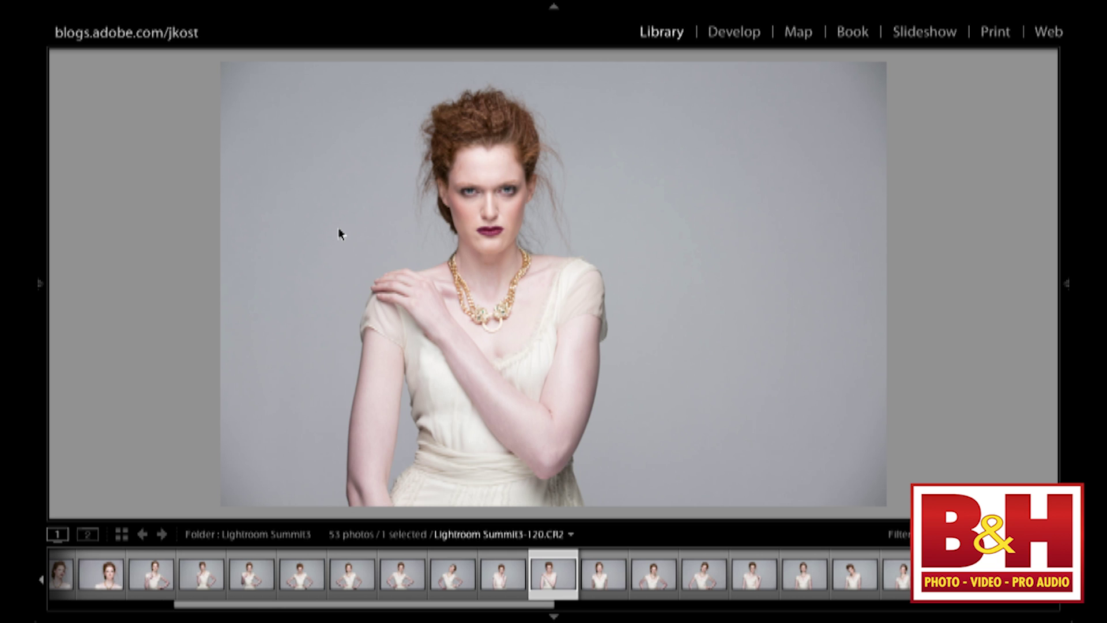
pyautogui.press('1')
pyautogui.press('Right')
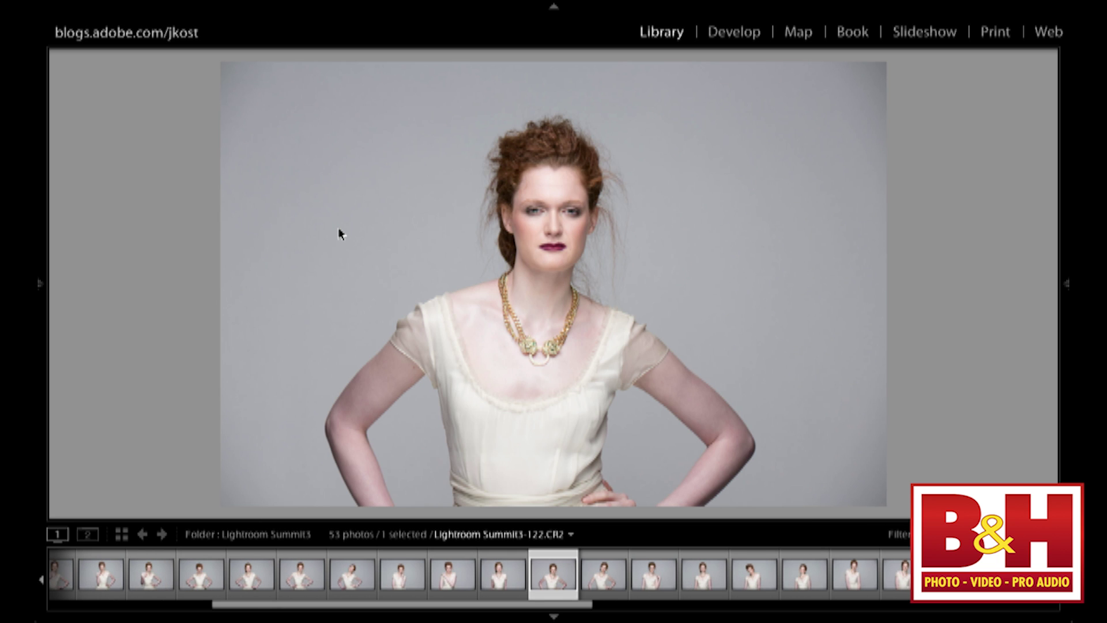
pyautogui.press('Right')
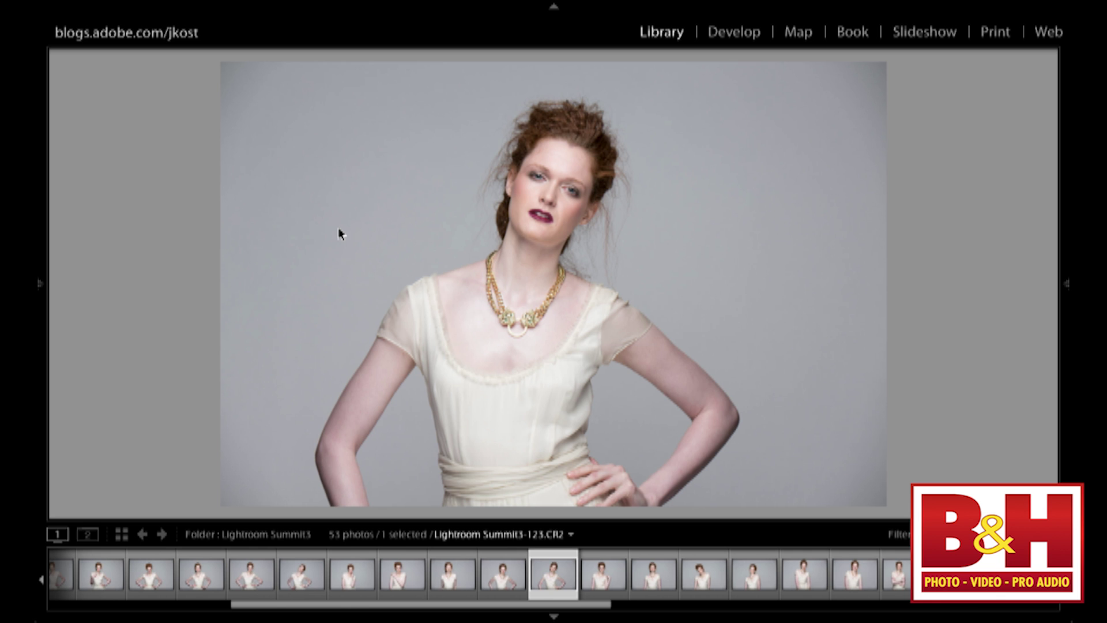
pyautogui.press('1')
pyautogui.press('Right')
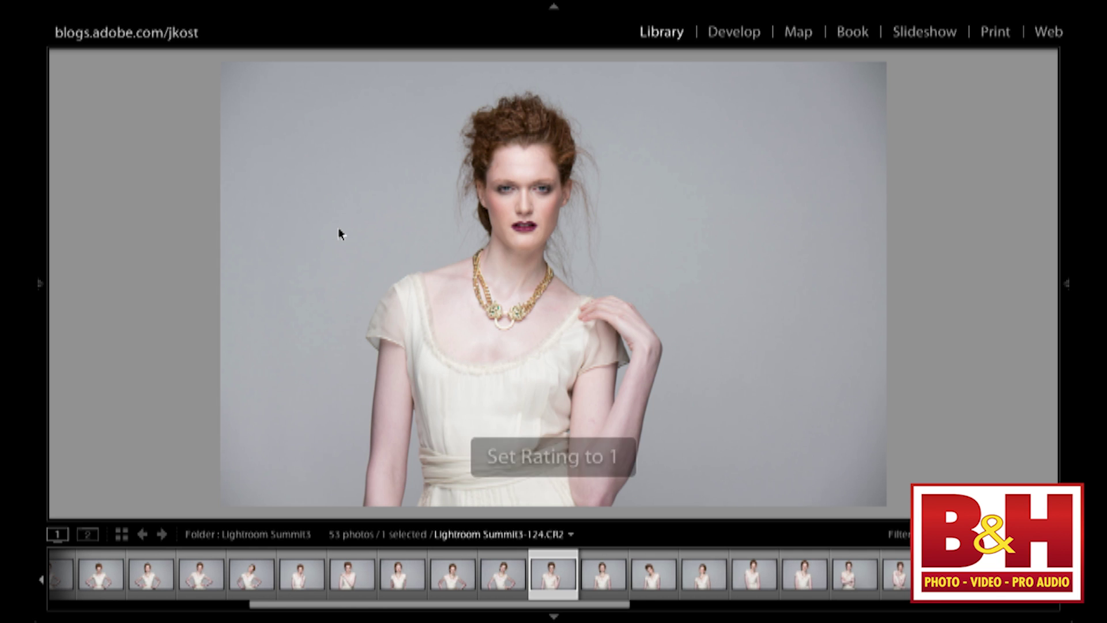
pyautogui.press('1')
pyautogui.press('Right')
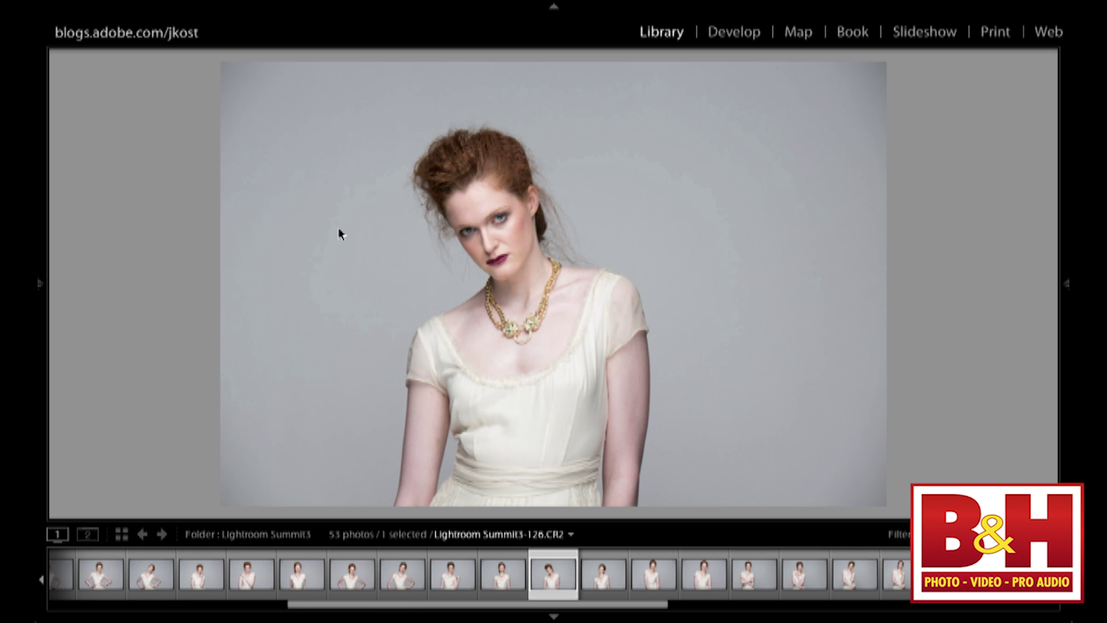
# Examine the portraits from Lightroom Summit3-126.CR2 to Lightroom Summit3-137.CR2, going back to compare similar poses
pyautogui.press('Right')
pyautogui.press('Right')
pyautogui.press('Right')
pyautogui.press('Right')
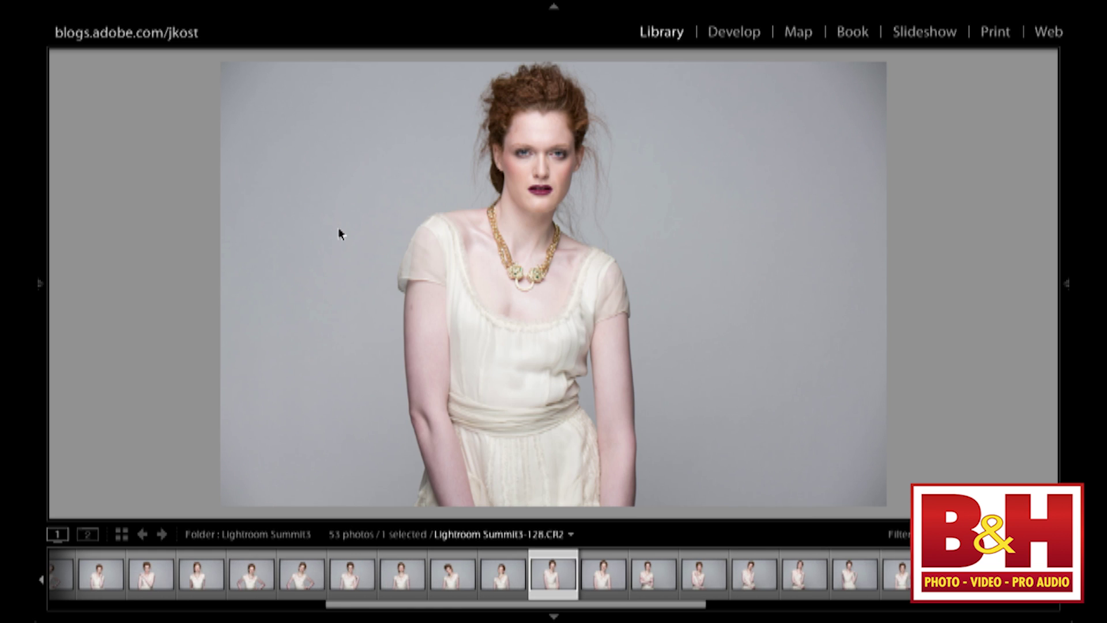
pyautogui.press('Right')
pyautogui.press('Right')
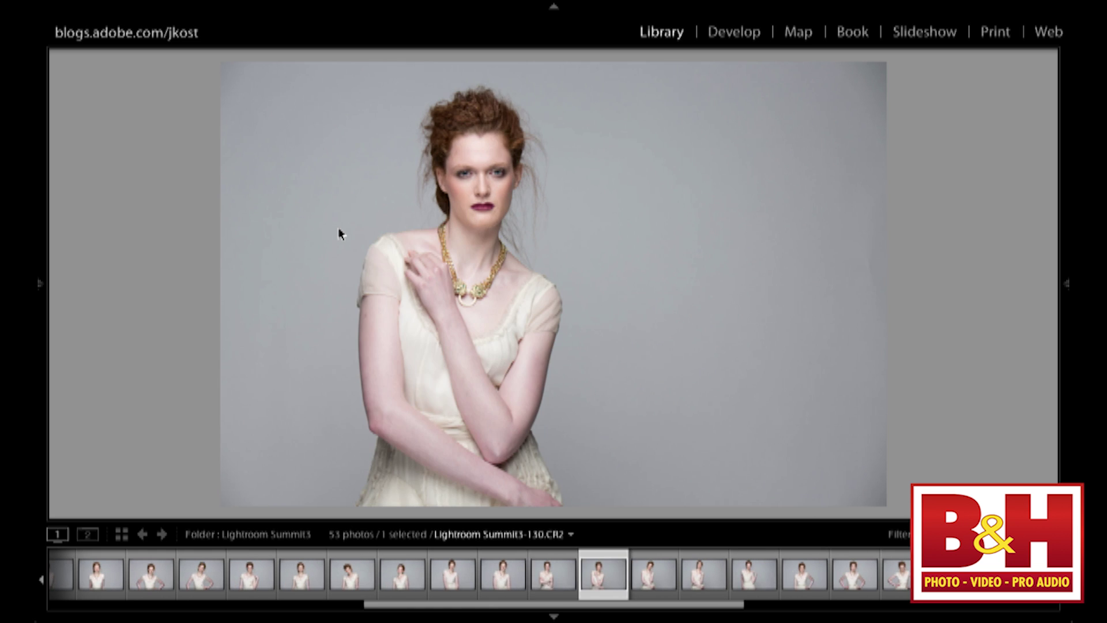
pyautogui.press('Right')
pyautogui.press('Right')
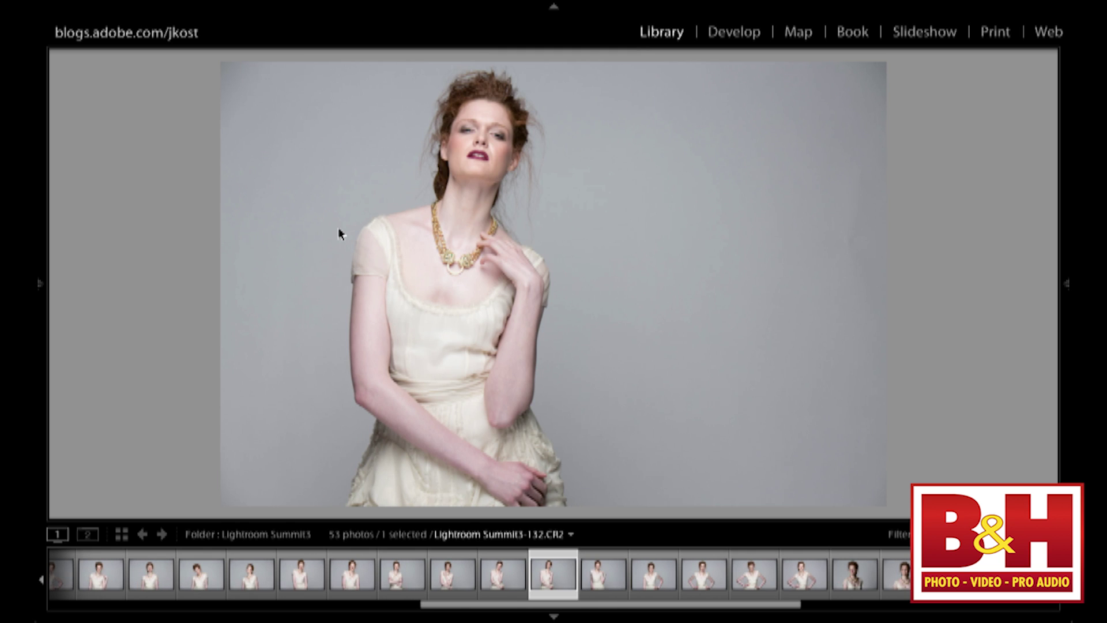
pyautogui.press('Left')
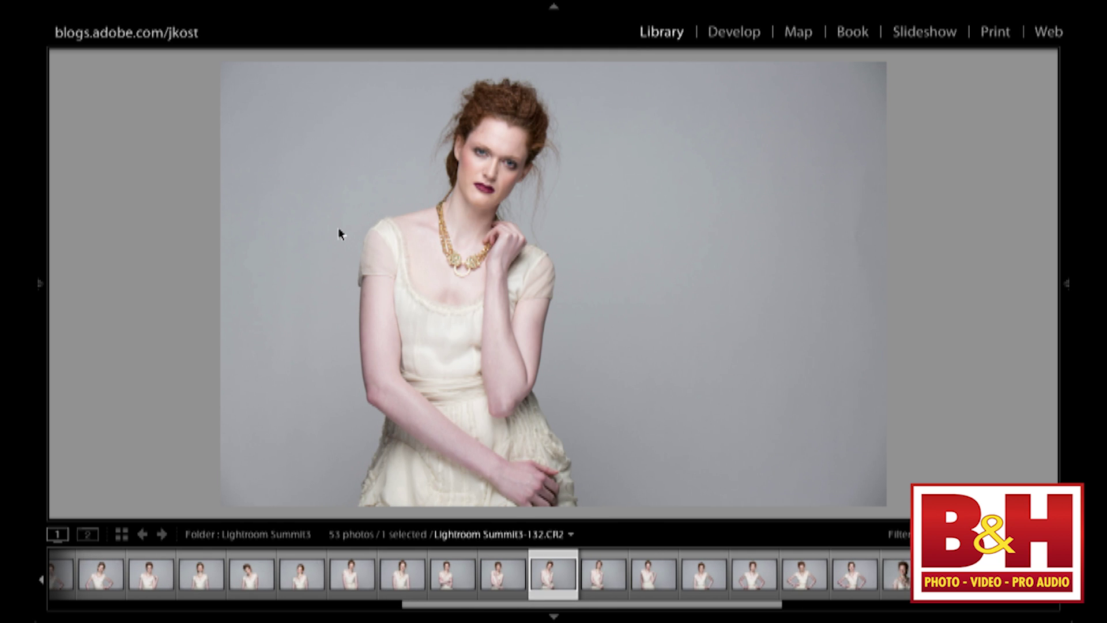
pyautogui.press('Right')
pyautogui.press('Right')
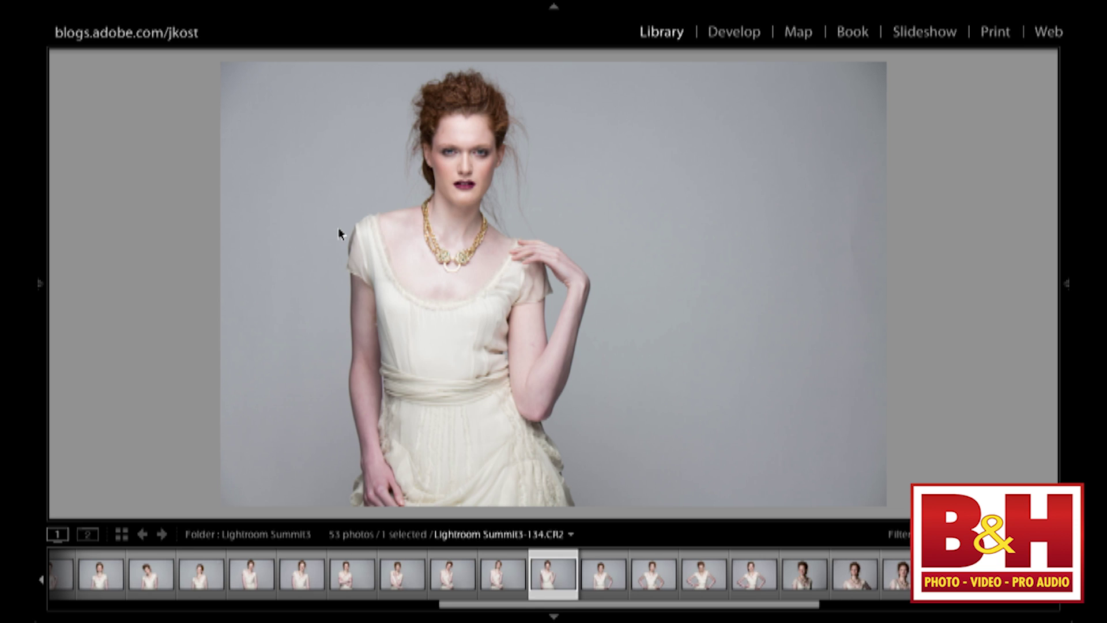
pyautogui.press('Right')
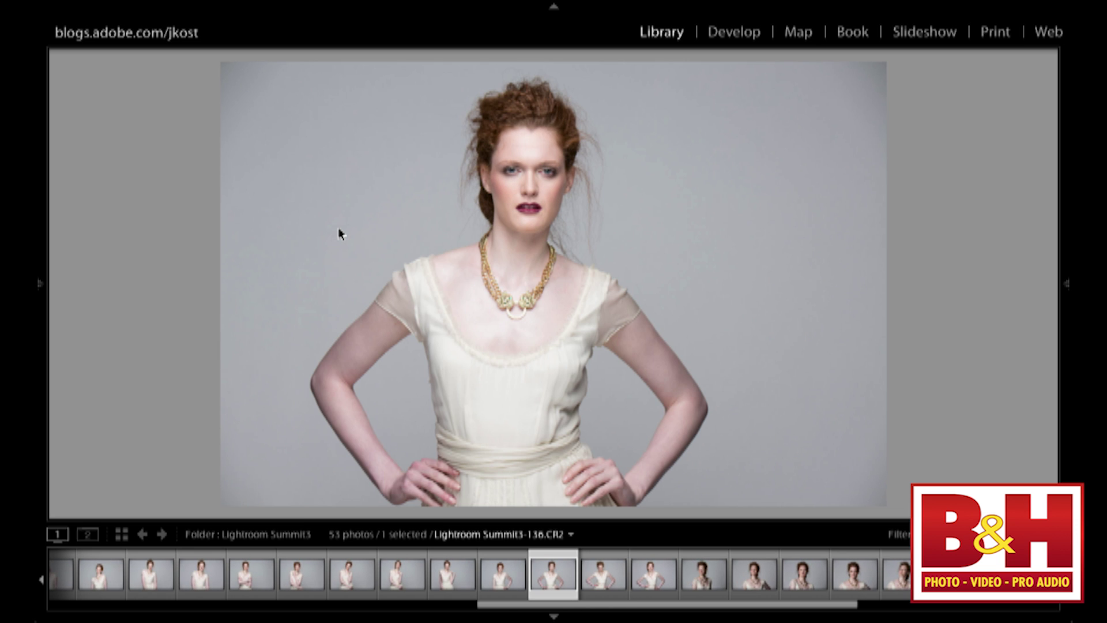
pyautogui.press('Left')
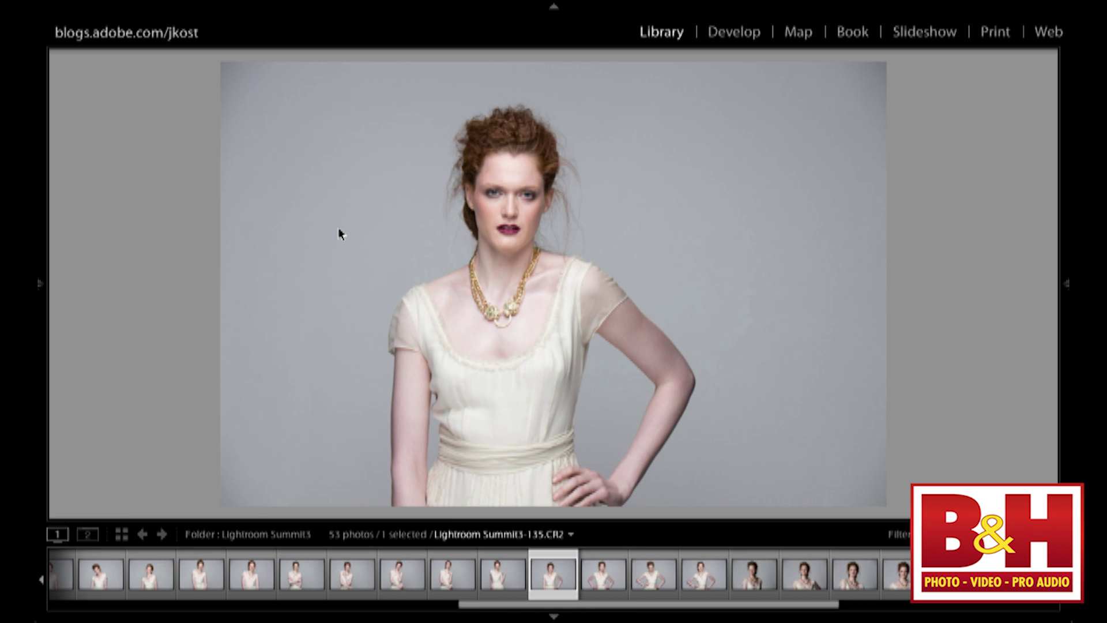
pyautogui.press('Right')
pyautogui.press('Right')
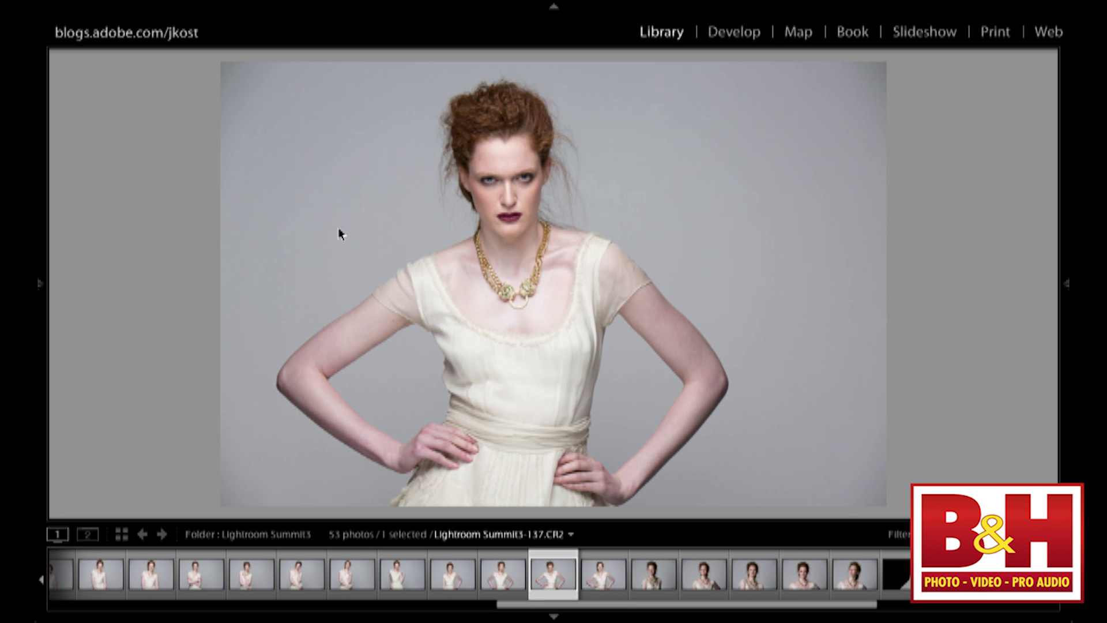
# Give portraits Lightroom Summit3-137, Summit3-140 and Summit3-146 a rating of 1, comparing them with neighbouring shots
pyautogui.press('Right')
pyautogui.press('Left')
pyautogui.press('1')
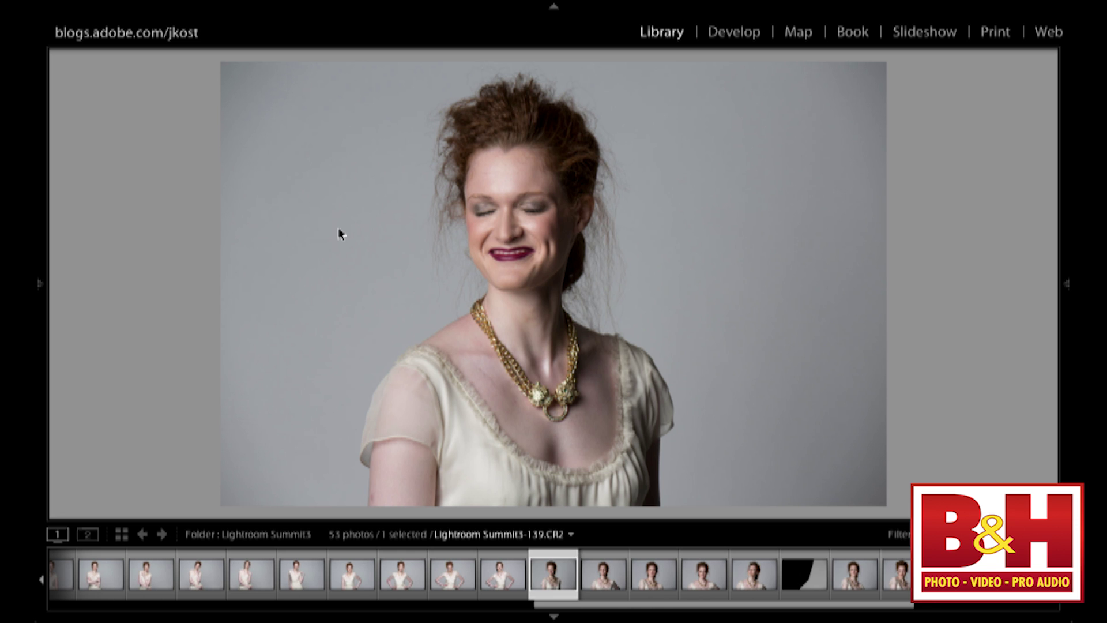
pyautogui.press('Right')
pyautogui.press('Right')
pyautogui.press('Left')
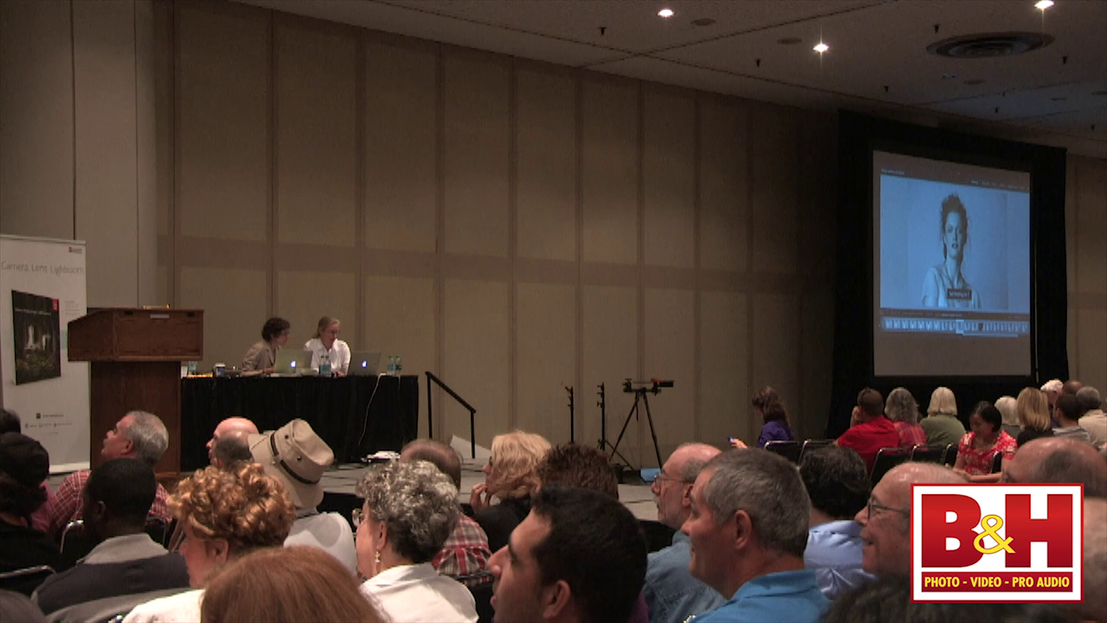
pyautogui.press('Right')
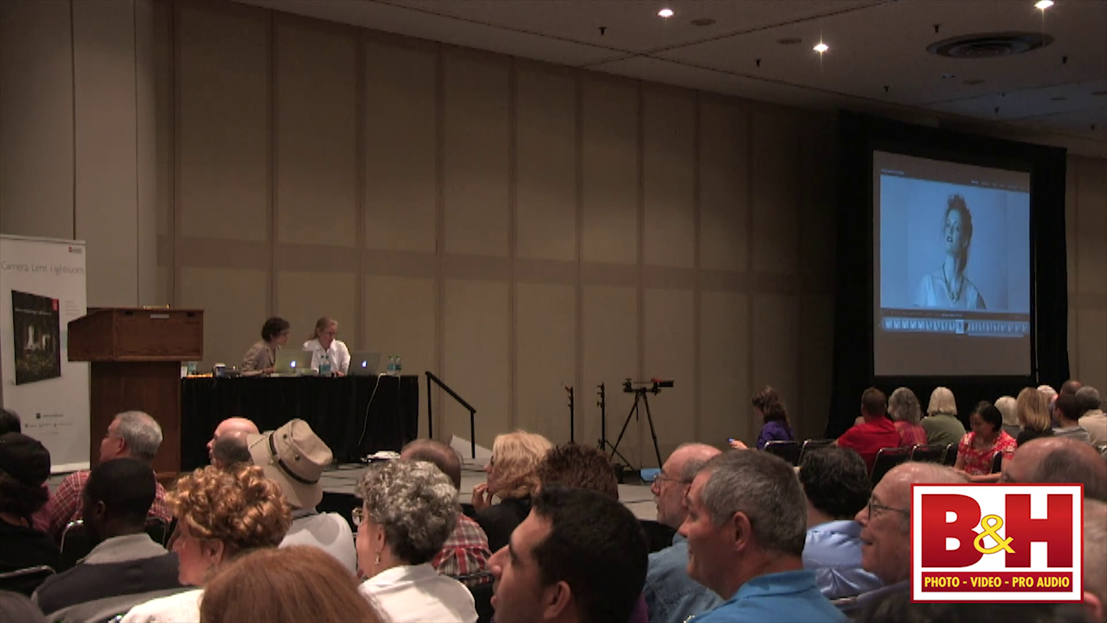
pyautogui.press('Left')
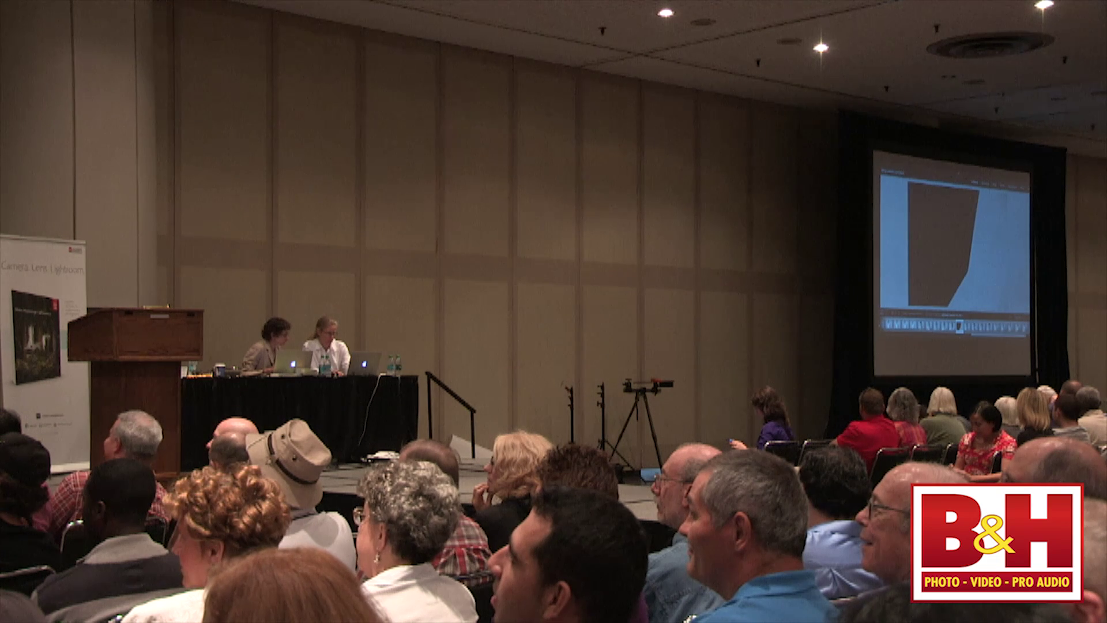
pyautogui.press('Right')
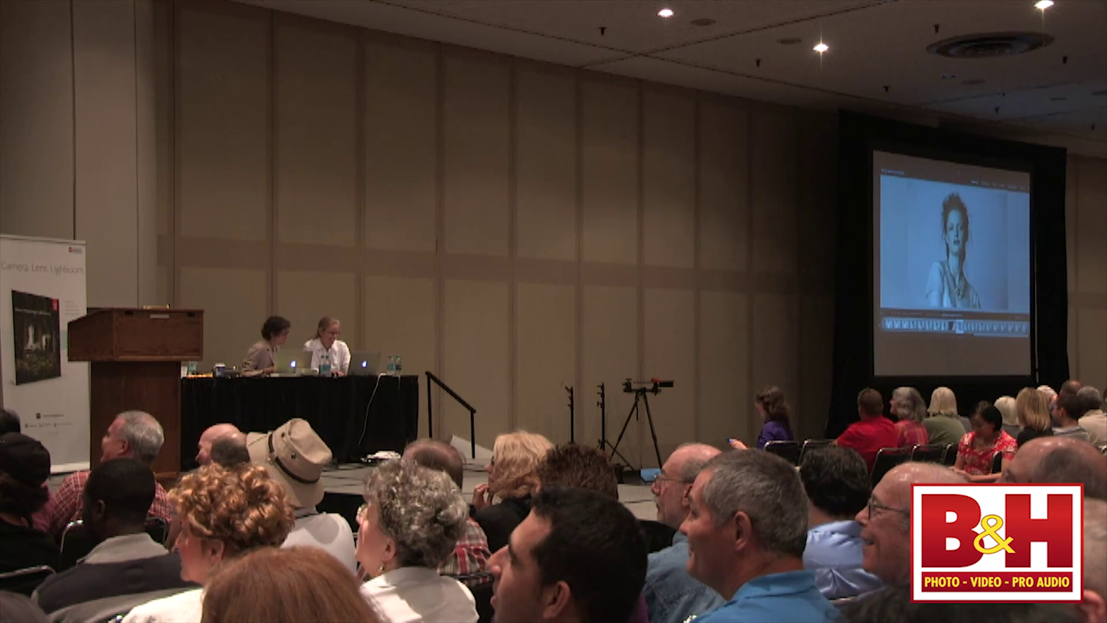
pyautogui.press('Right')
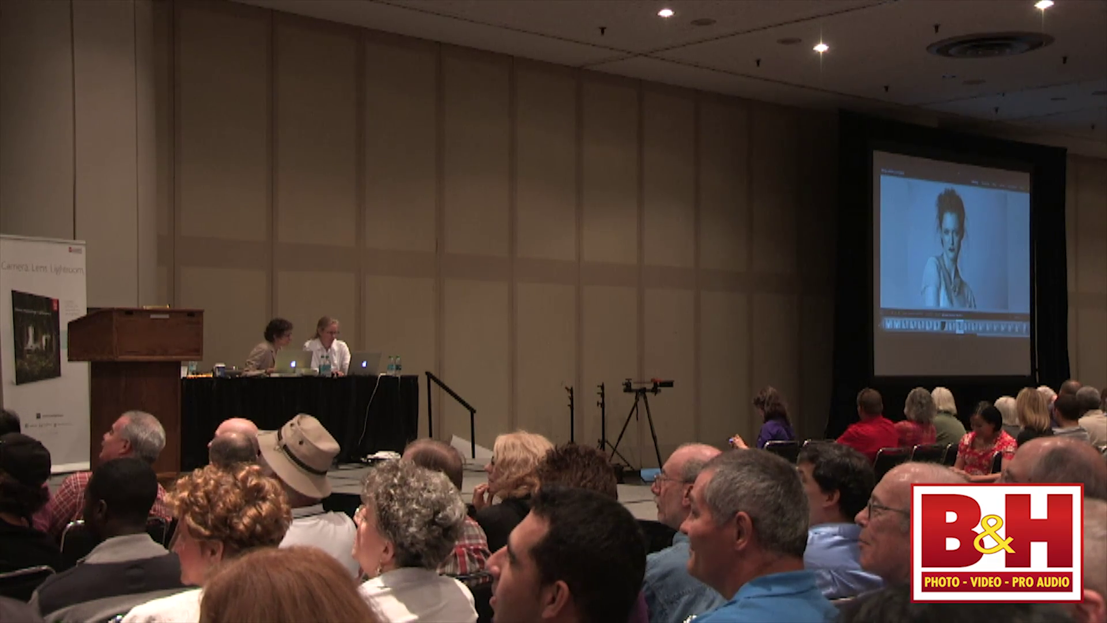
pyautogui.press('5')
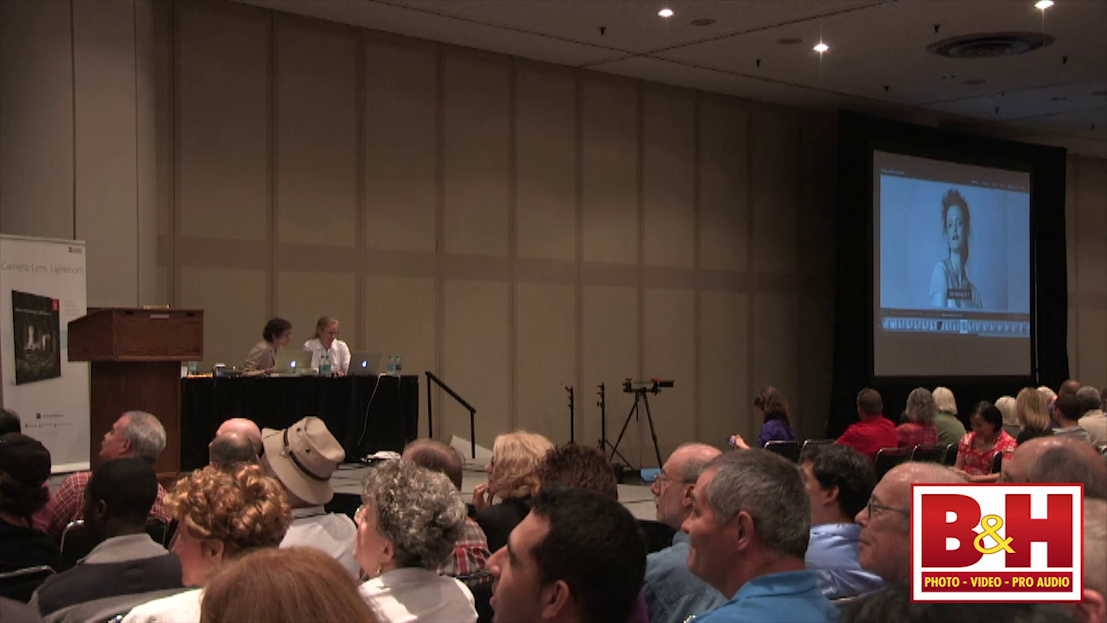
# Examine the remaining portraits through to the last full-length shot, Lightroom Summit3-156.CR2
pyautogui.press('Right')
pyautogui.press('Right')
pyautogui.press('Right')
pyautogui.press('Right')
pyautogui.press('Right')
pyautogui.press('Right')
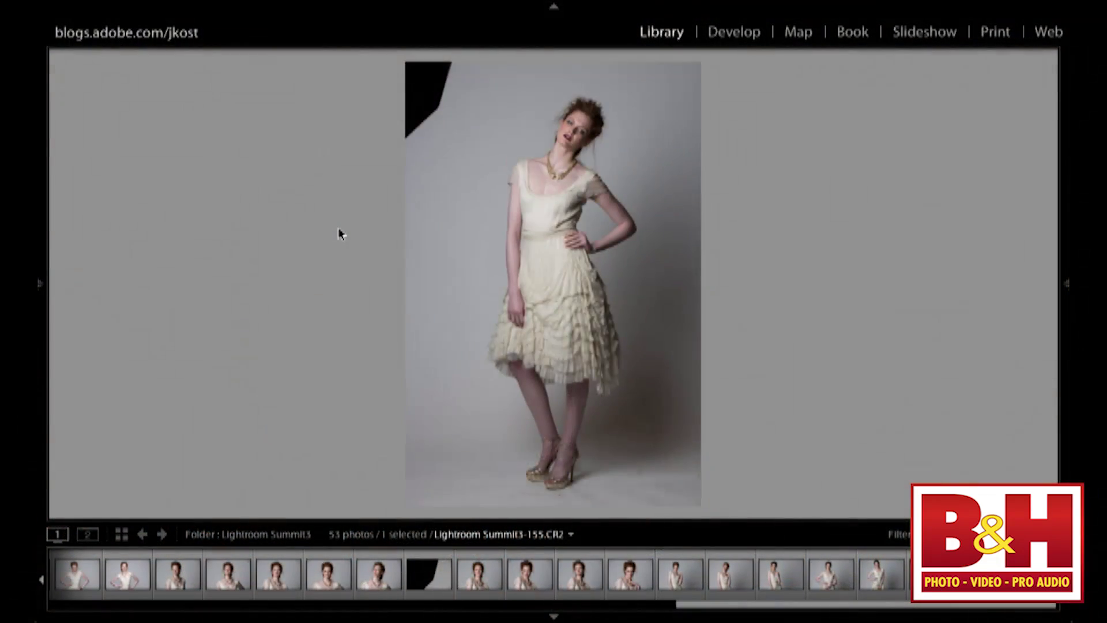
pyautogui.press('Right')
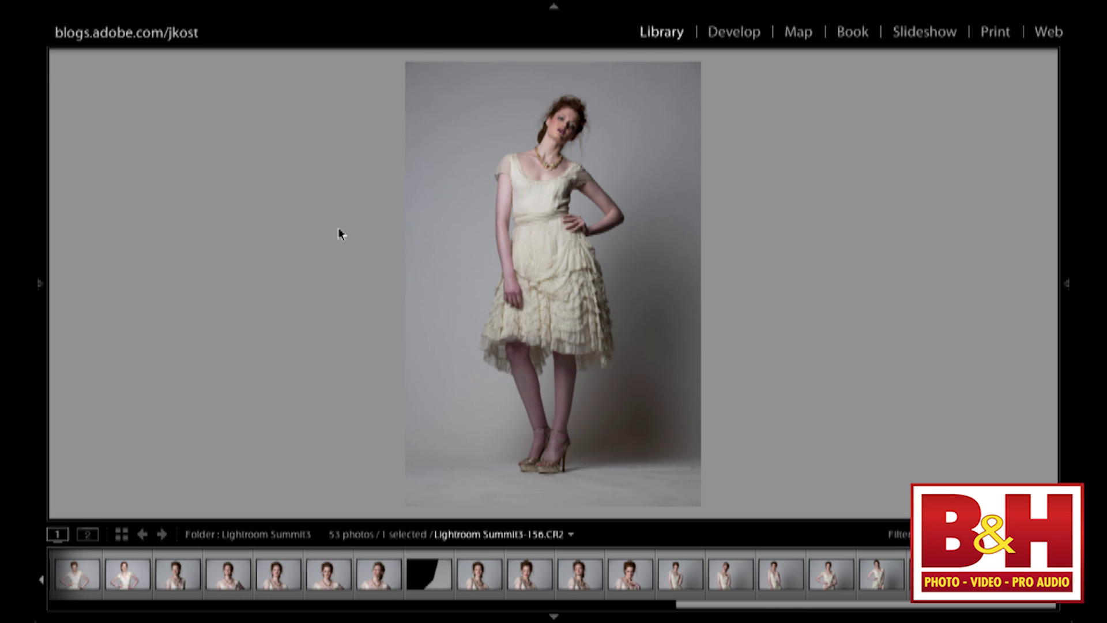
# Return to the grid and filter the folder by attribute to ratings of one star and higher, with the video kind filter off
pyautogui.press('g')
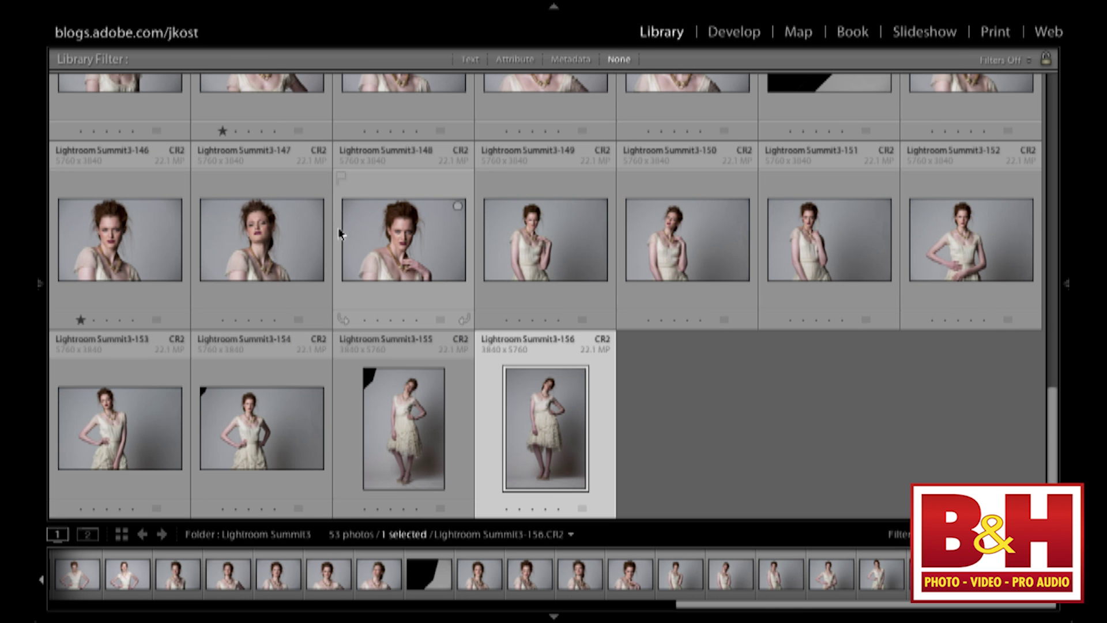
pyautogui.click(514, 60)
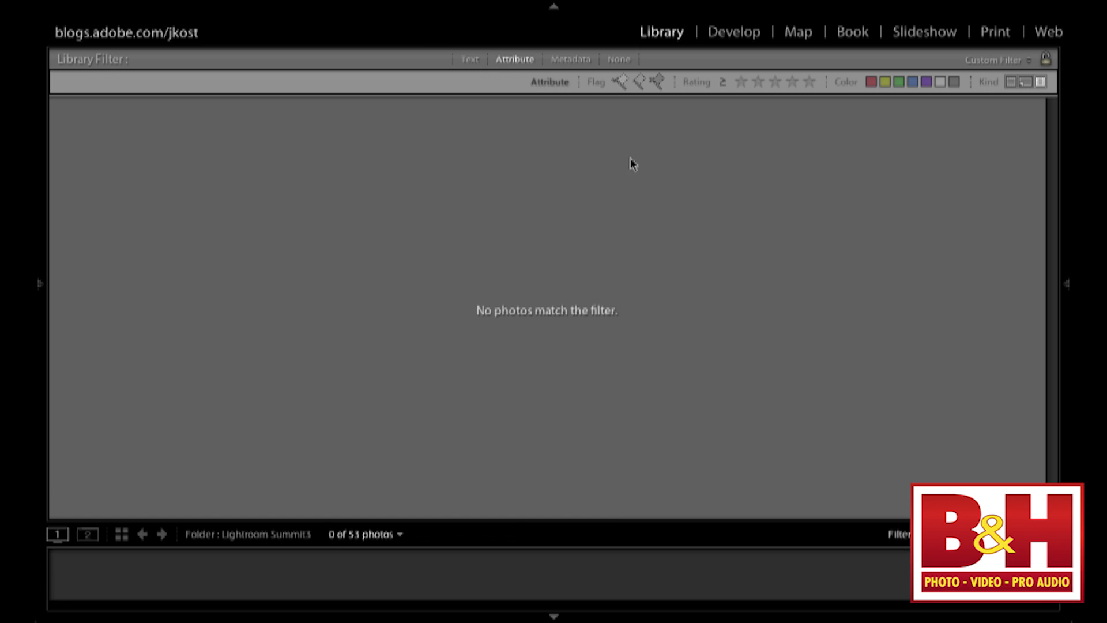
pyautogui.click(737, 84)
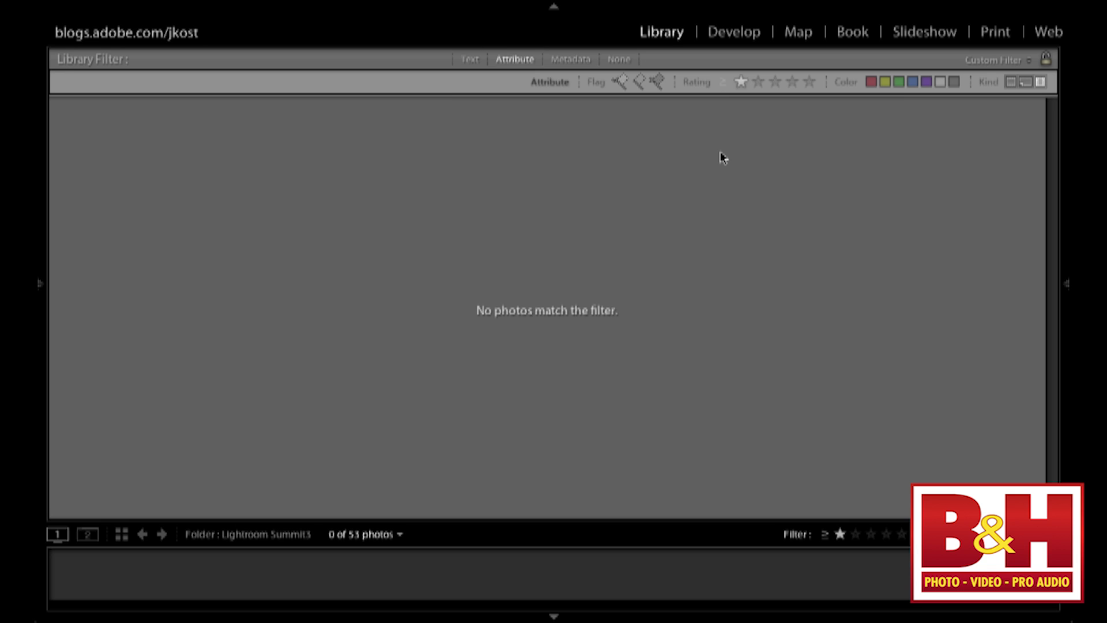
pyautogui.click(1040, 84)
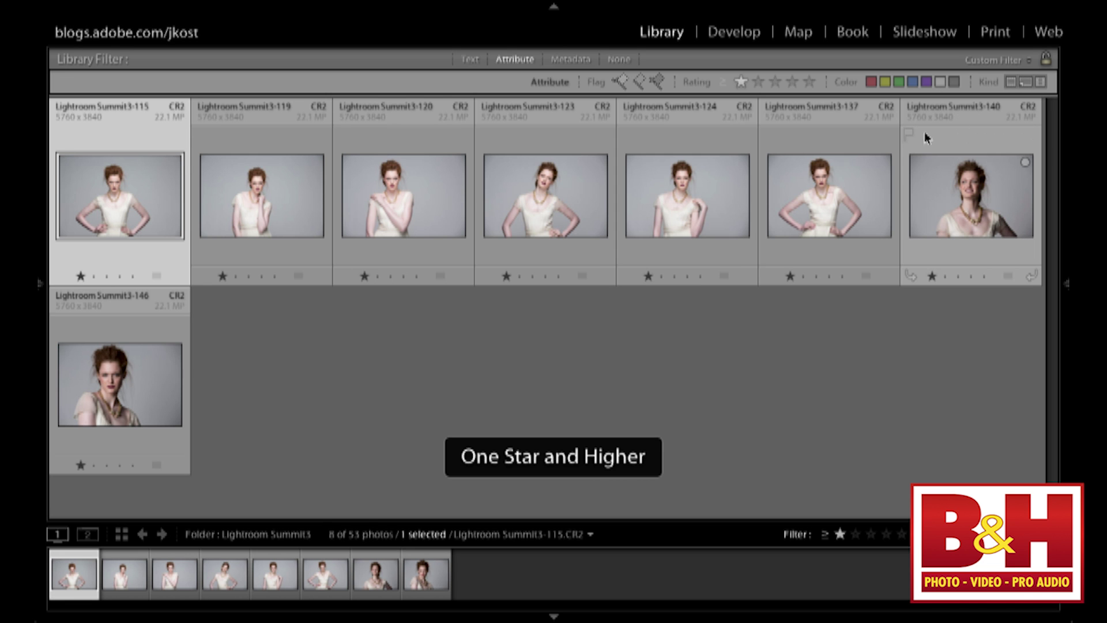
# Try the rating filter as equal to one star and equal to zero stars, and restore the greater than or equal to condition
pyautogui.click(723, 82)
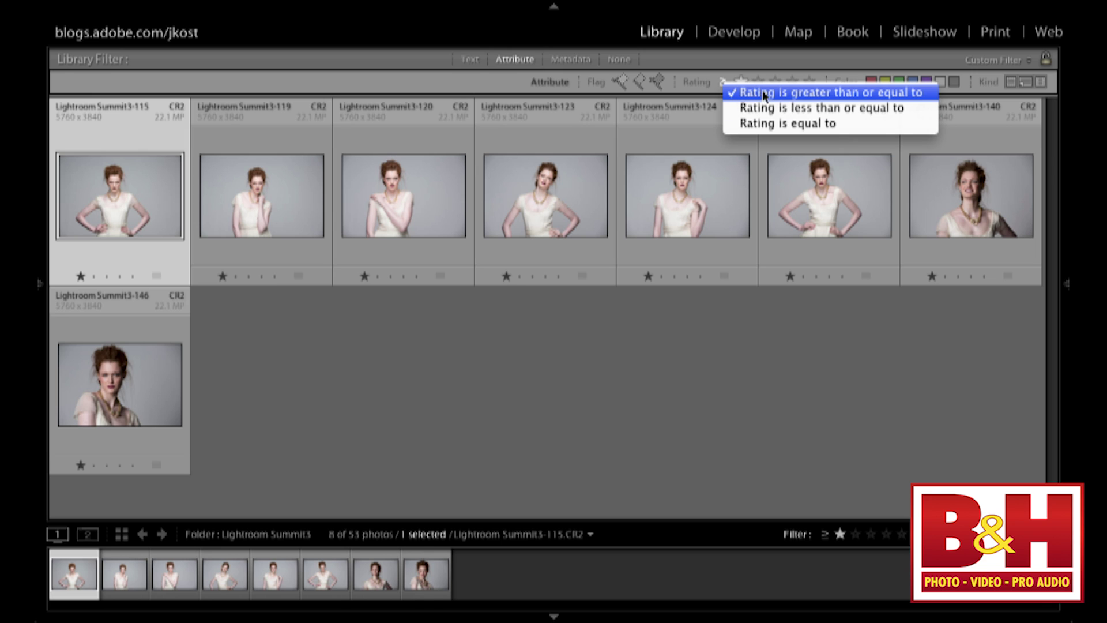
pyautogui.click(774, 123)
pyautogui.press('1')
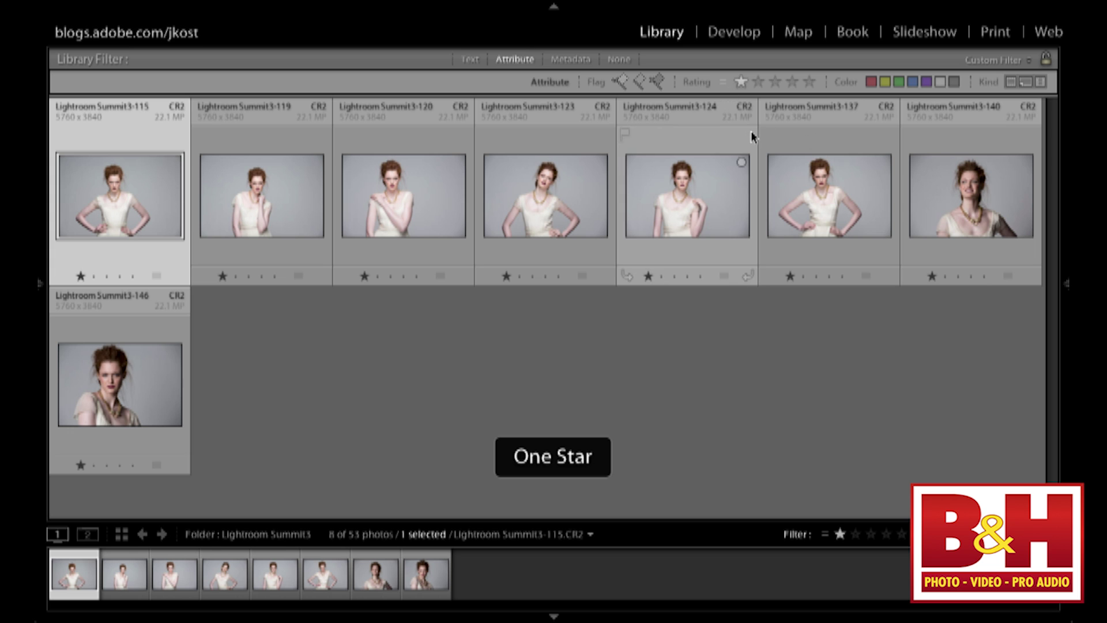
pyautogui.click(742, 83)
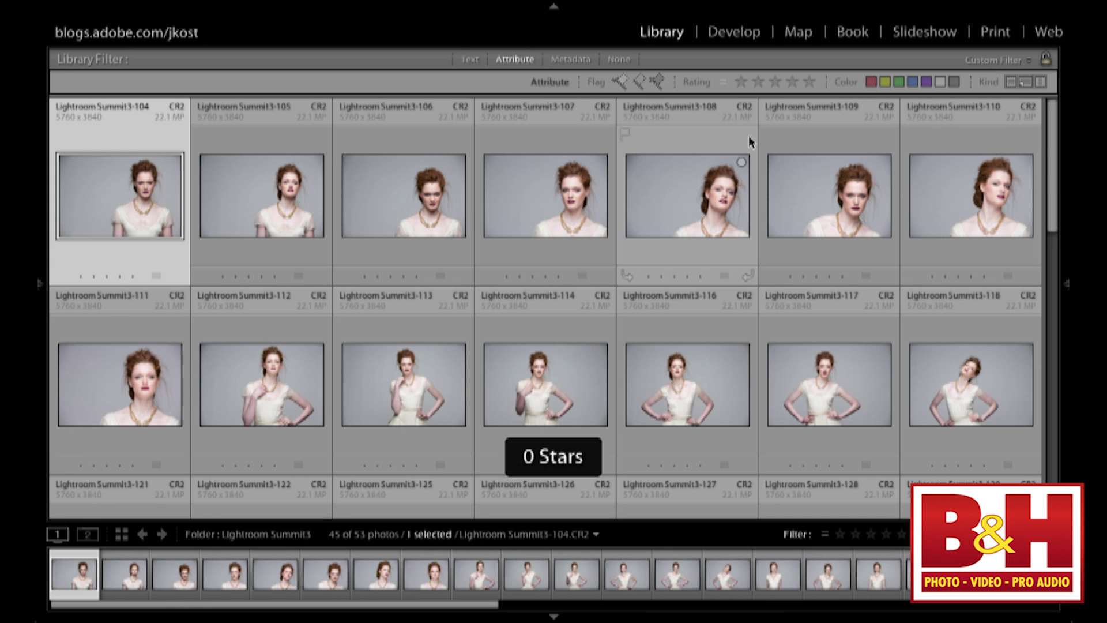
pyautogui.click(740, 81)
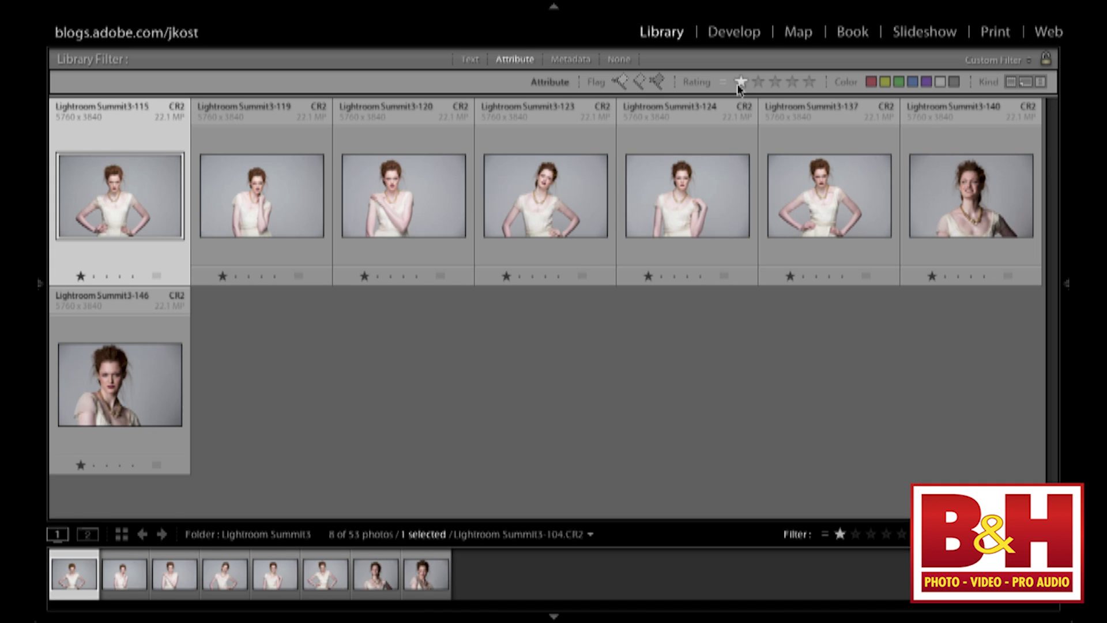
pyautogui.click(722, 85)
pyautogui.click(767, 86)
# Clear the star filter from the Slideshow module's filmstrip and reapply the one-star-and-higher filter in the Library
pyautogui.click(917, 31)
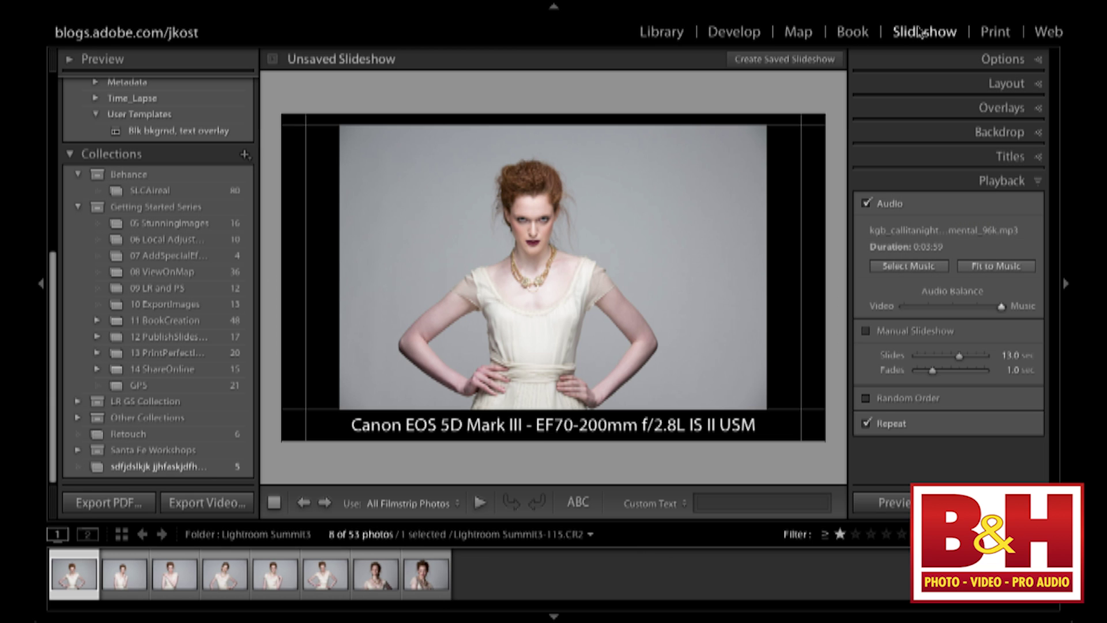
pyautogui.click(840, 536)
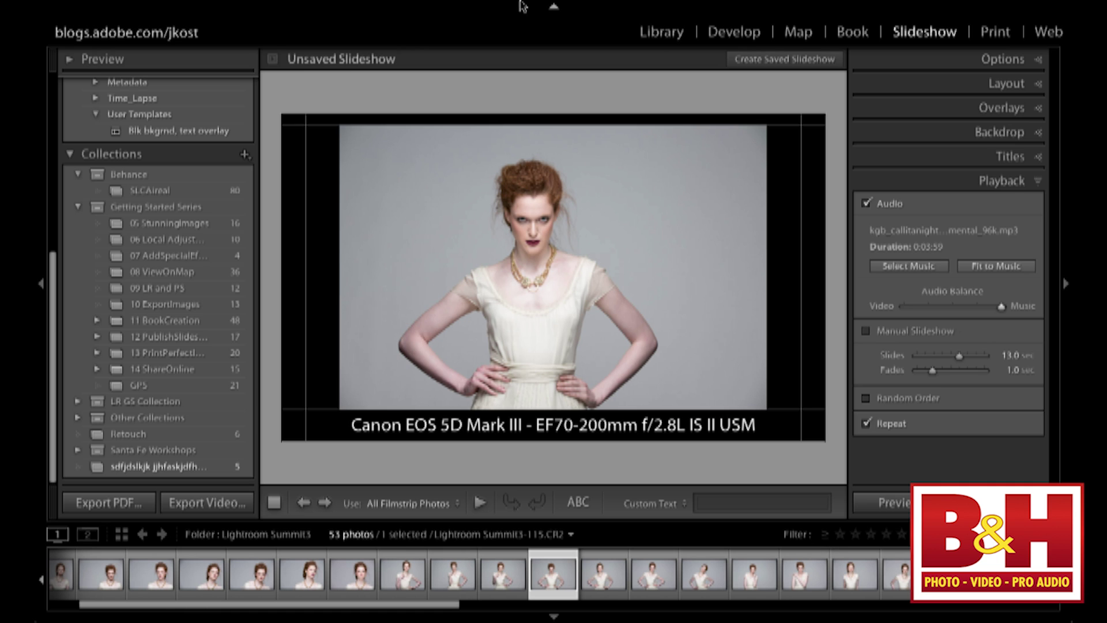
pyautogui.click(662, 33)
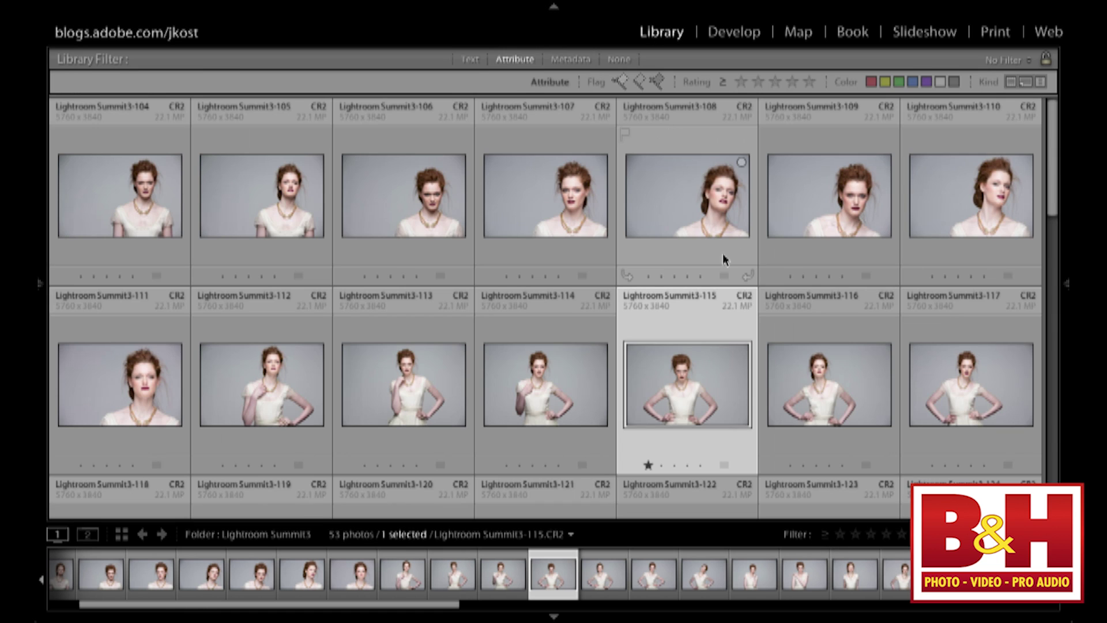
pyautogui.click(740, 82)
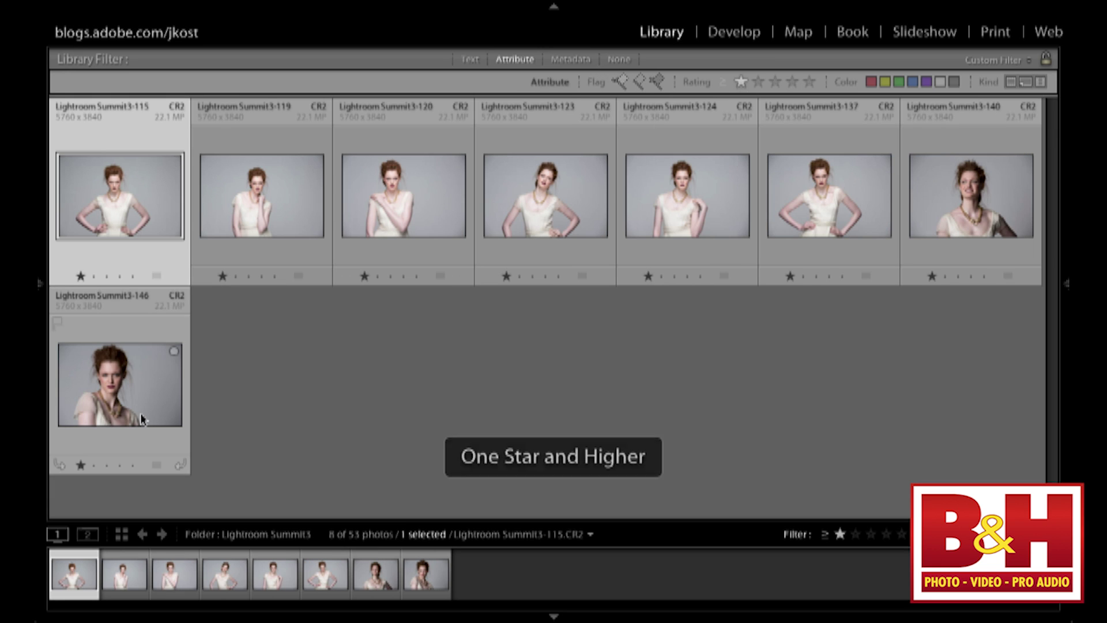
# Select all filtered portraits and compare Lightroom Summit3-115 side by side with each candidate up to Lightroom Summit3-124
pyautogui.hotkey('ctrl', 'a')
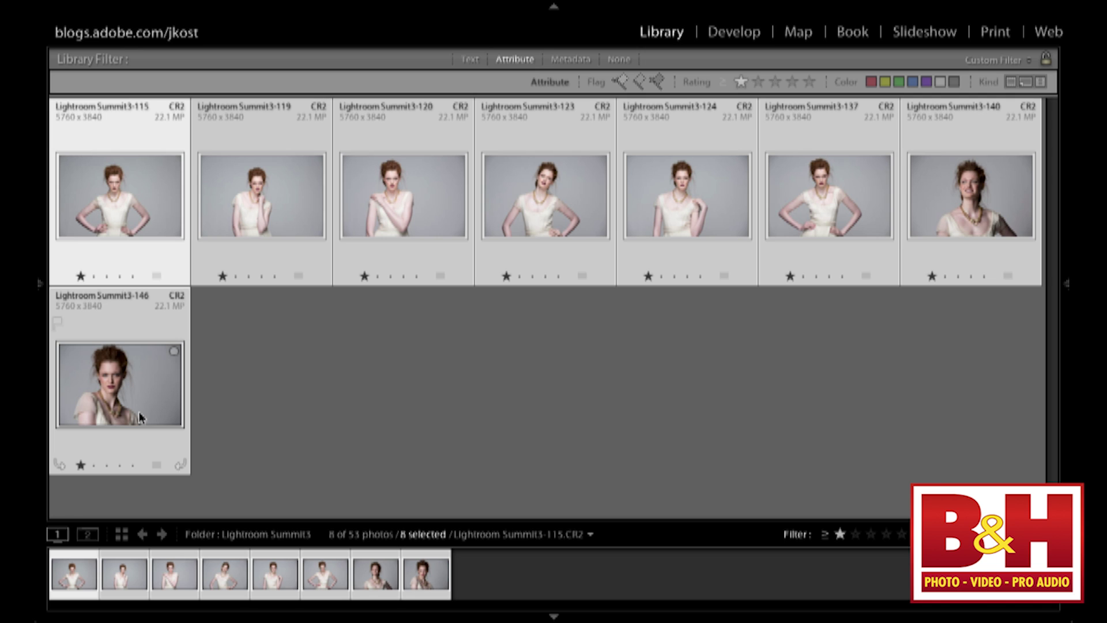
pyautogui.press('c')
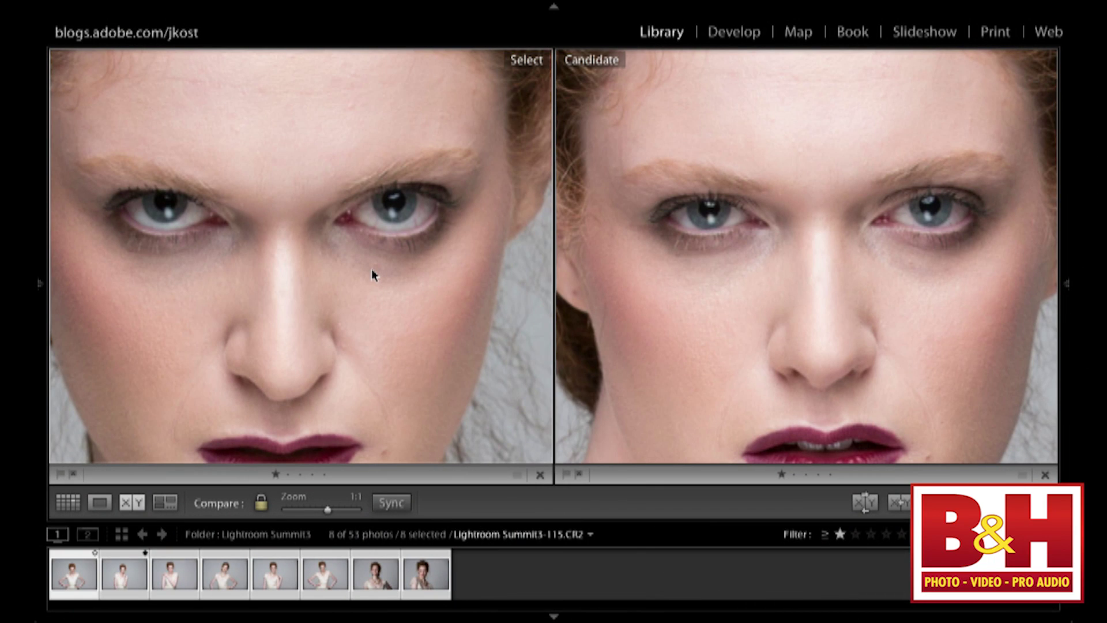
pyautogui.click(385, 268)
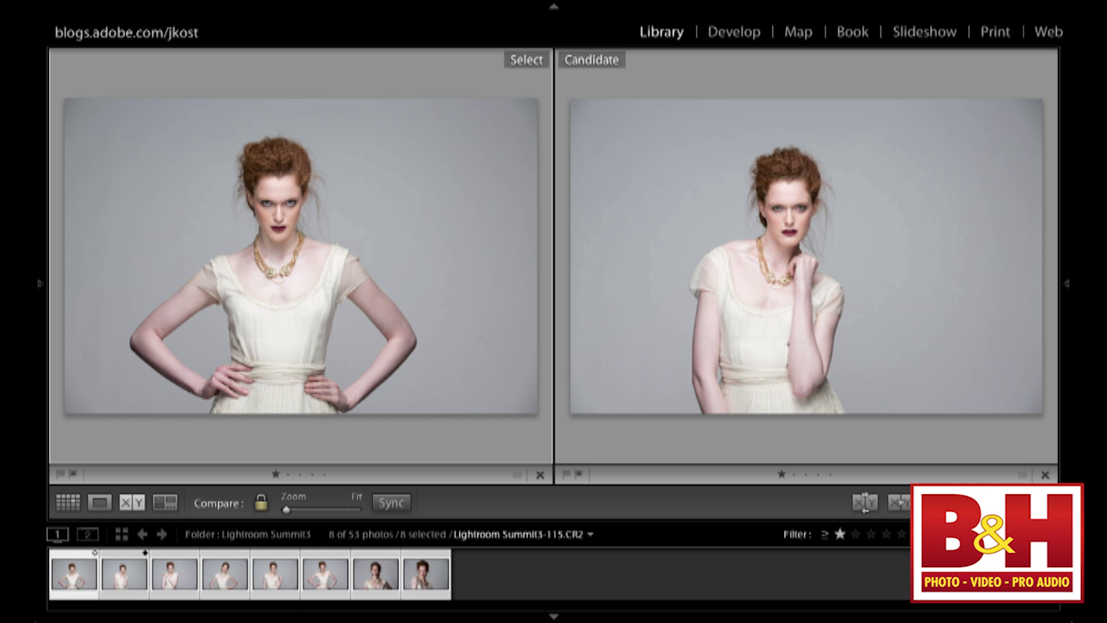
pyautogui.press('Right')
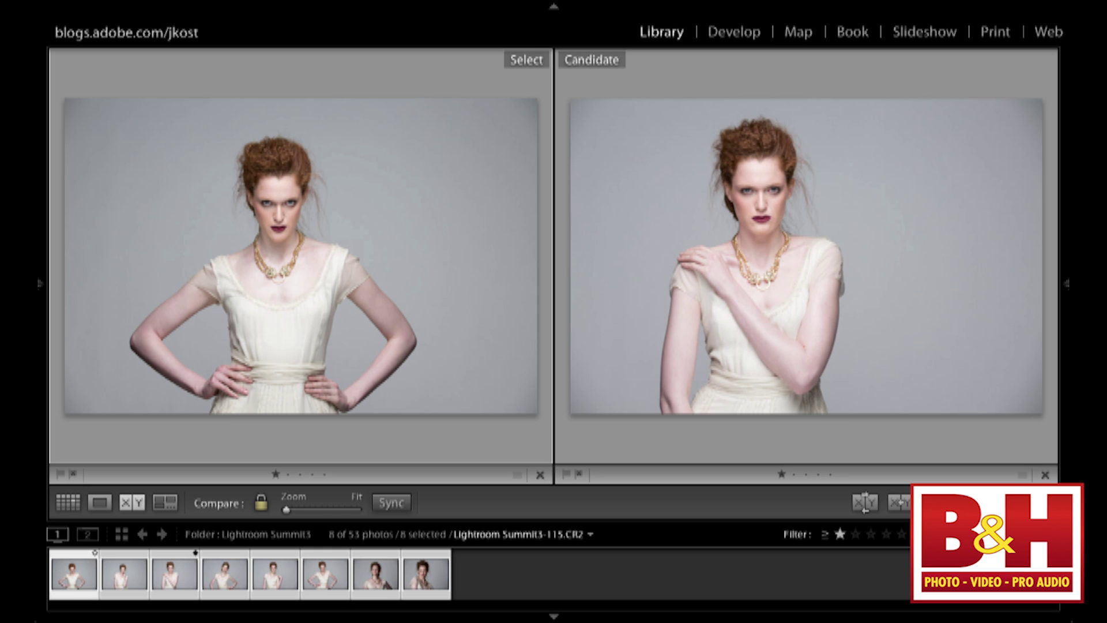
pyautogui.press('Right')
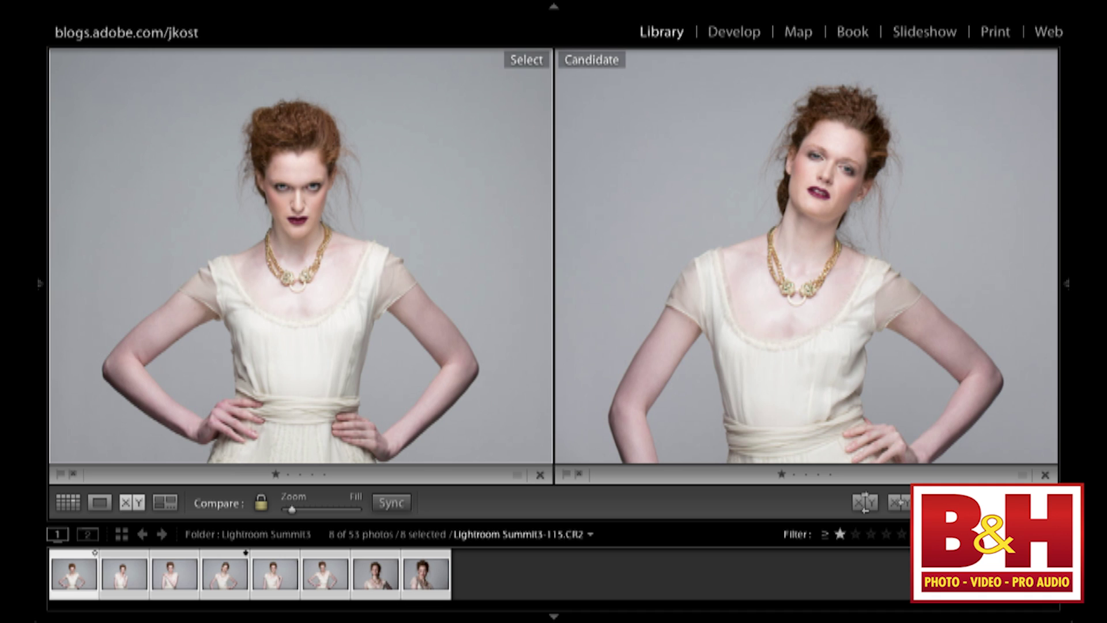
pyautogui.press('Right')
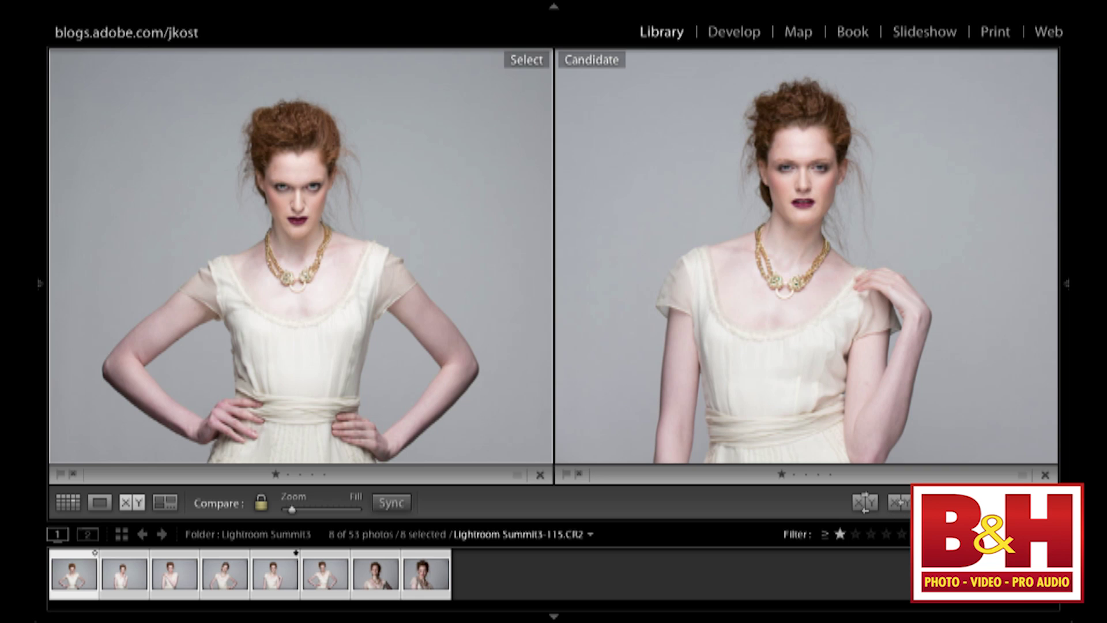
# Make Lightroom Summit3-124 the Select, compare it with the remaining candidates, and rate it and Lightroom Summit3-146 two stars
pyautogui.press('Up')
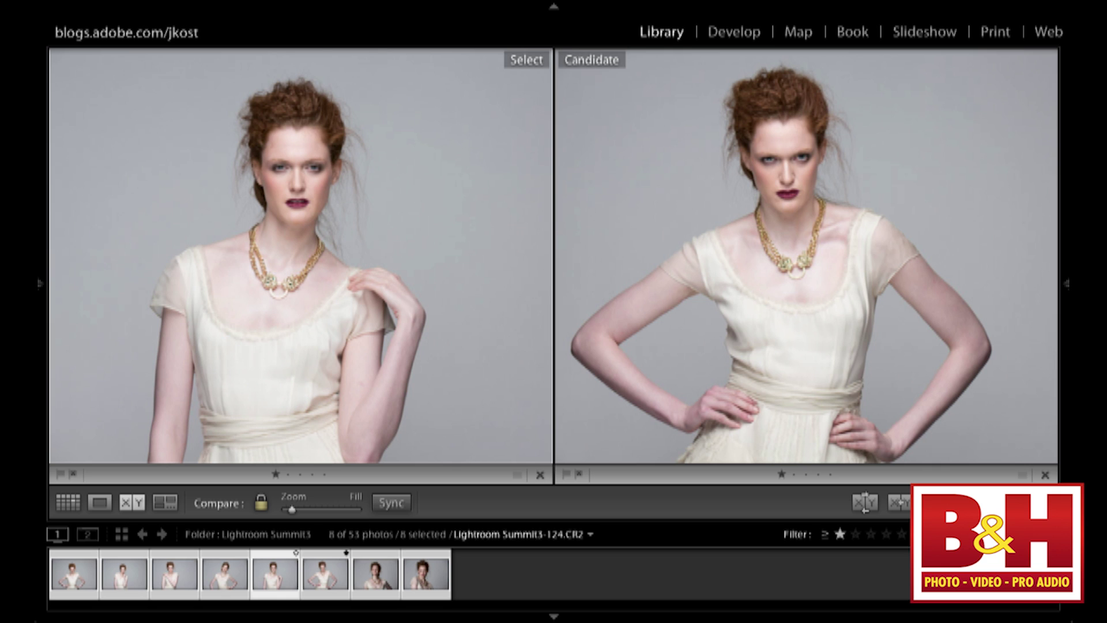
pyautogui.press('Right')
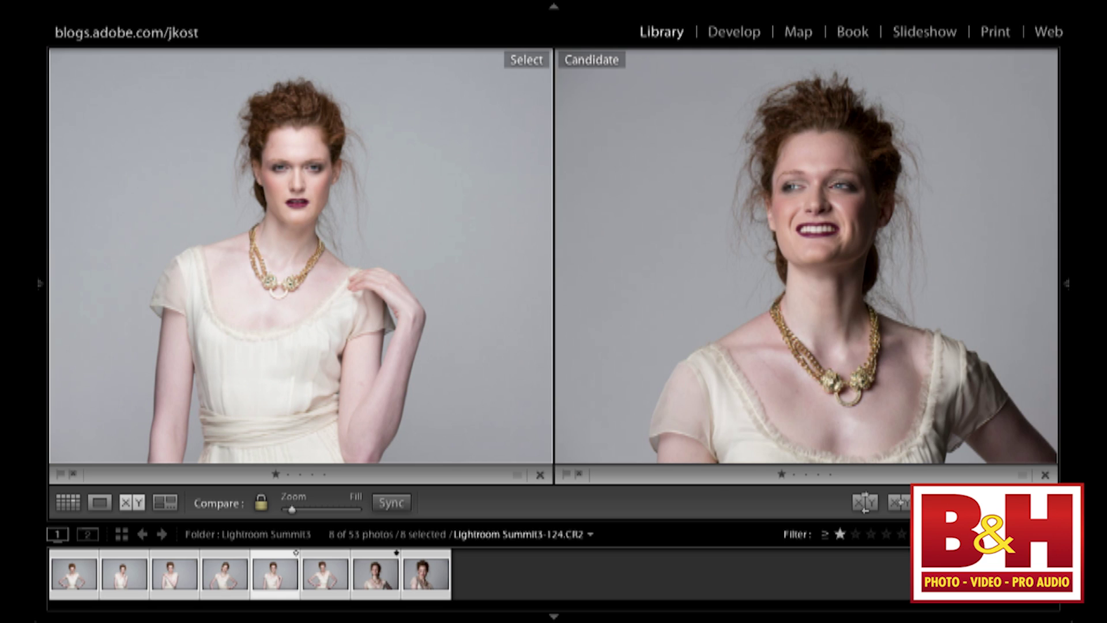
pyautogui.press('Right')
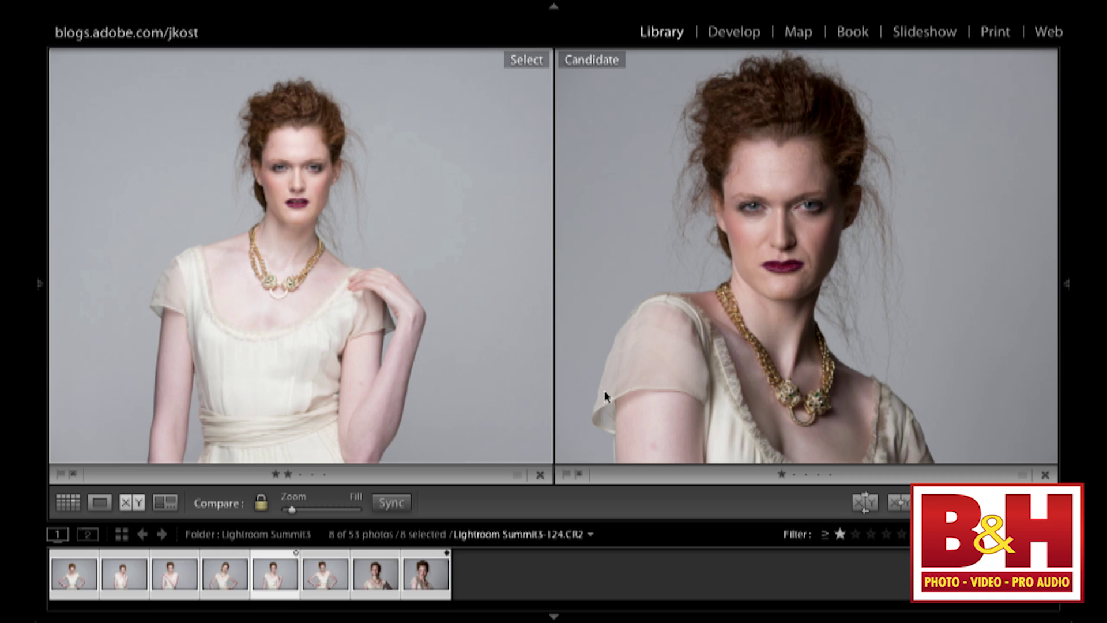
pyautogui.press('2')
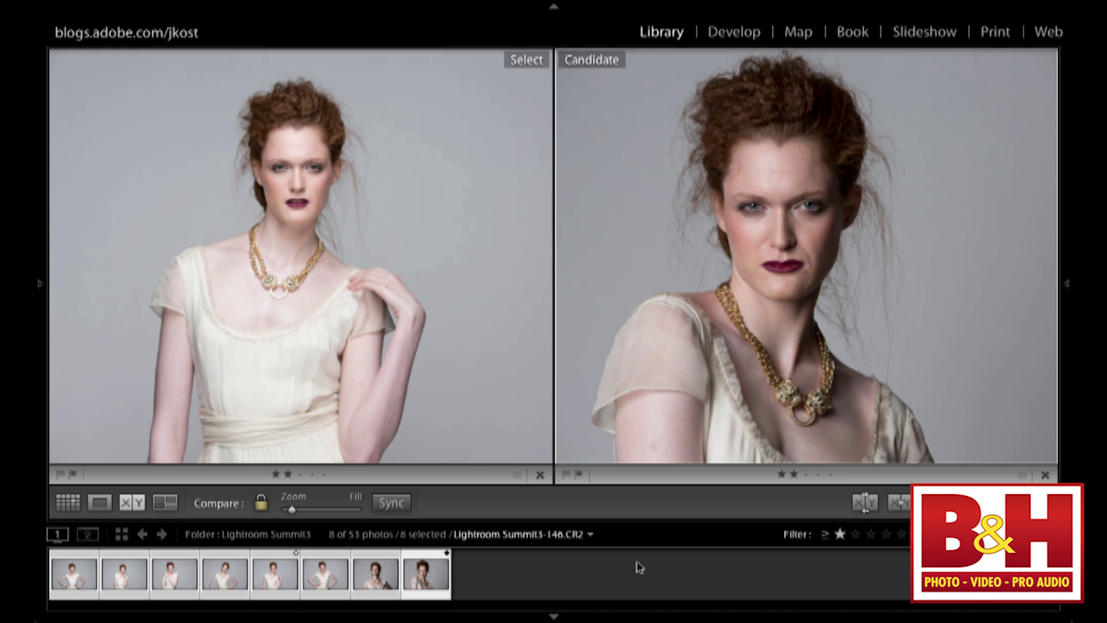
# Show the selected portraits in Survey view and reorder them, moving Lightroom Summit3-137 before Summit3-119 and Lightroom Summit3-146 to the front
pyautogui.press('n')
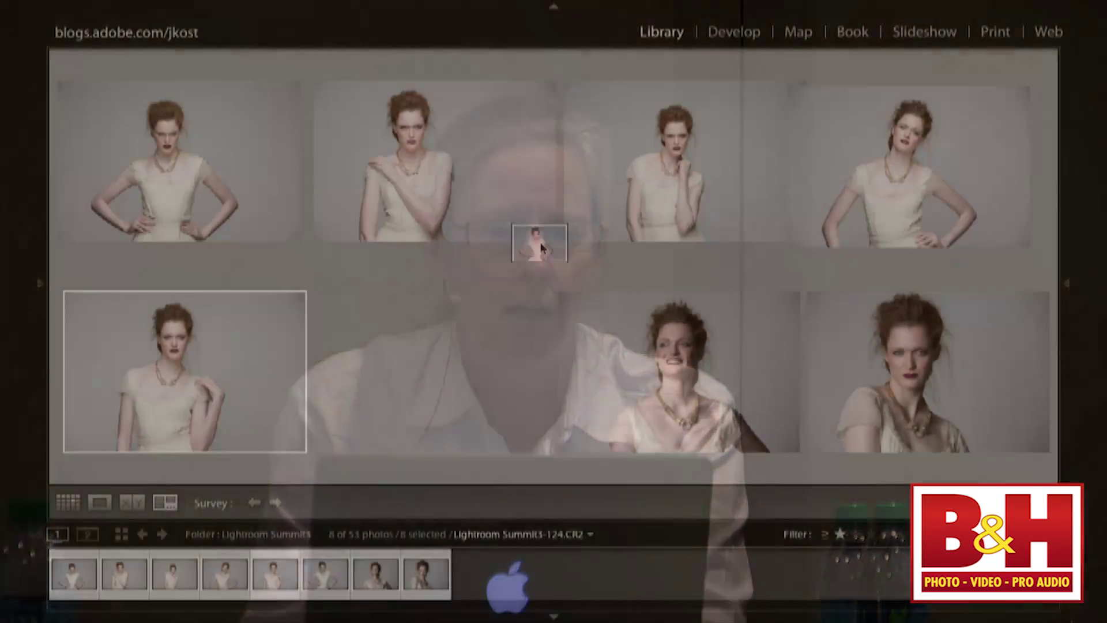
pyautogui.moveTo(541, 246); pyautogui.dragTo(663, 167)
pyautogui.moveTo(980, 375); pyautogui.dragTo(98, 150)
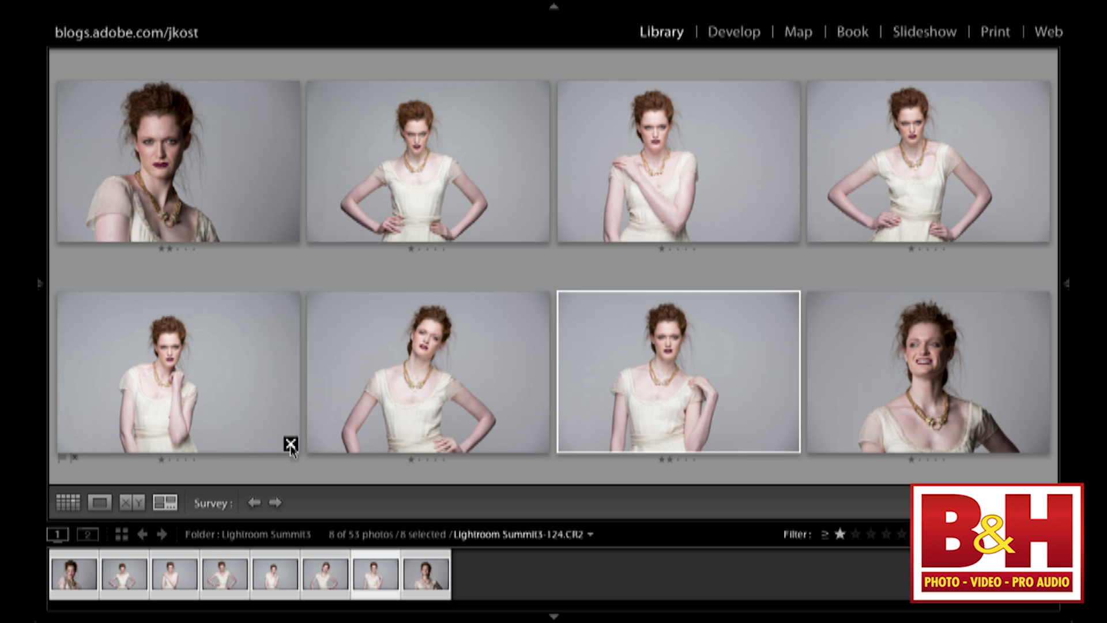
# Remove the hand-at-chin portrait, the tilted-head portrait and the smiling portrait from the survey
pyautogui.click(290, 445)
pyautogui.click(415, 445)
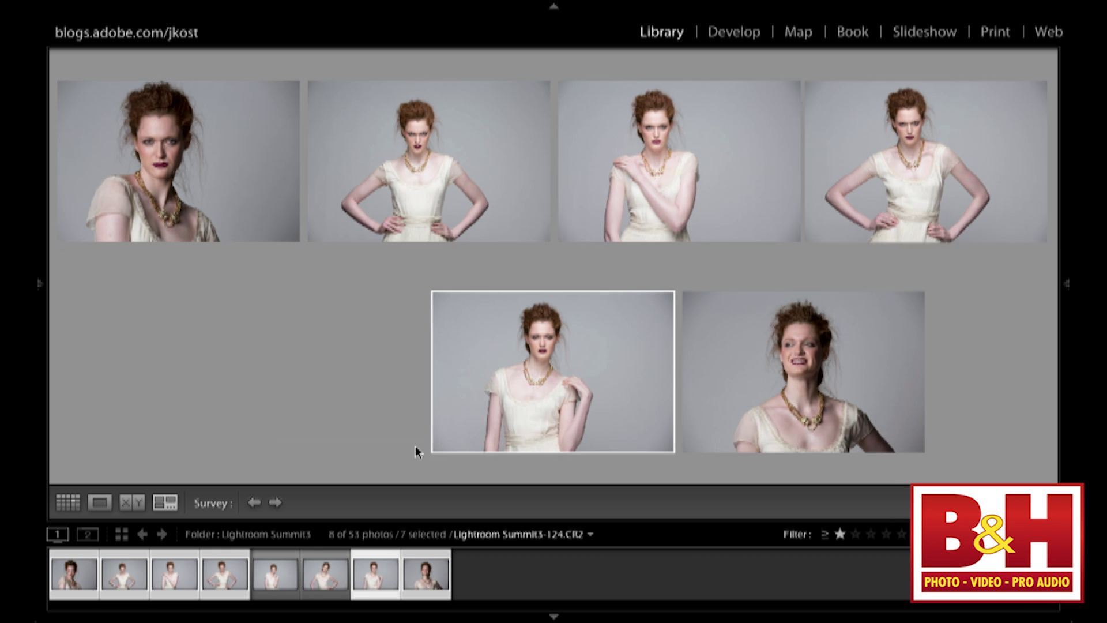
pyautogui.click(1028, 460)
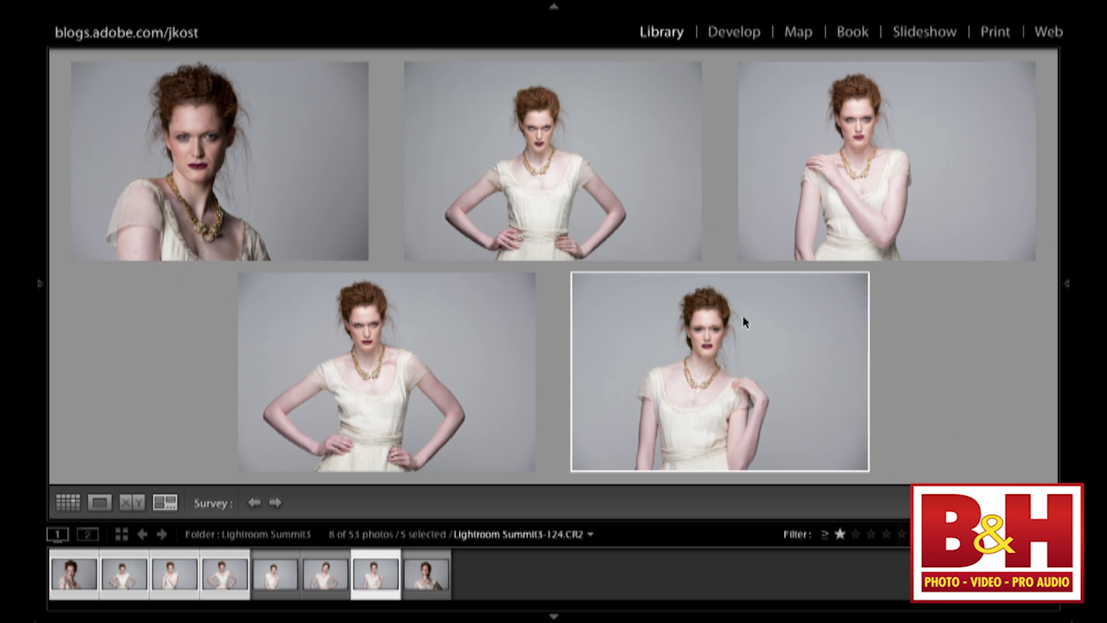
# Remove the wider hands-on-hips portrait from the survey and filter the filmstrip to photos rated two stars or higher
pyautogui.click(693, 252)
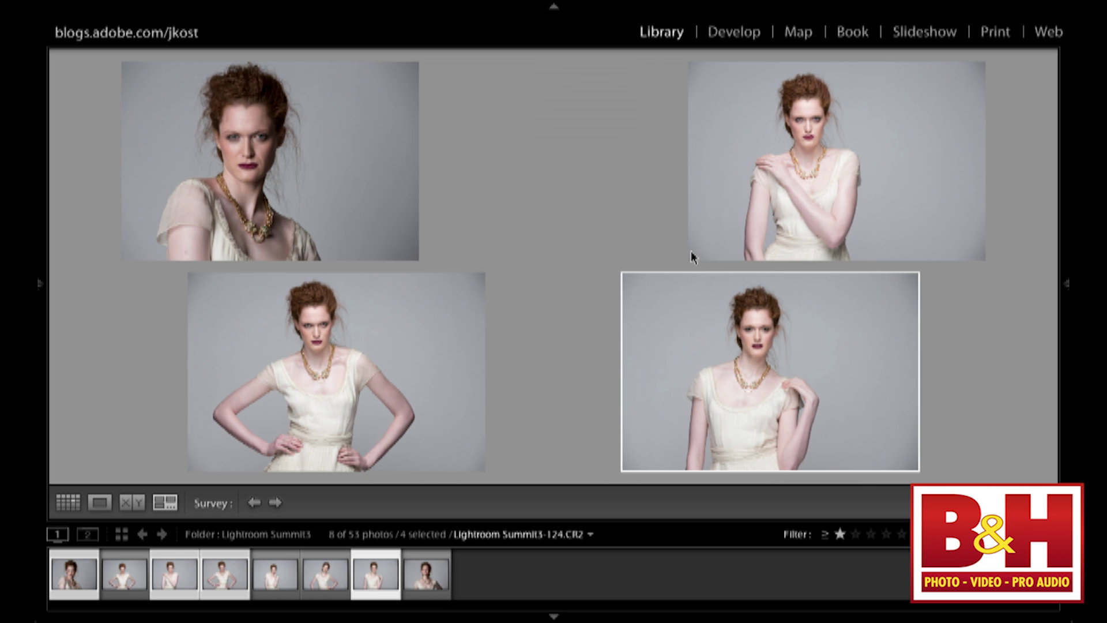
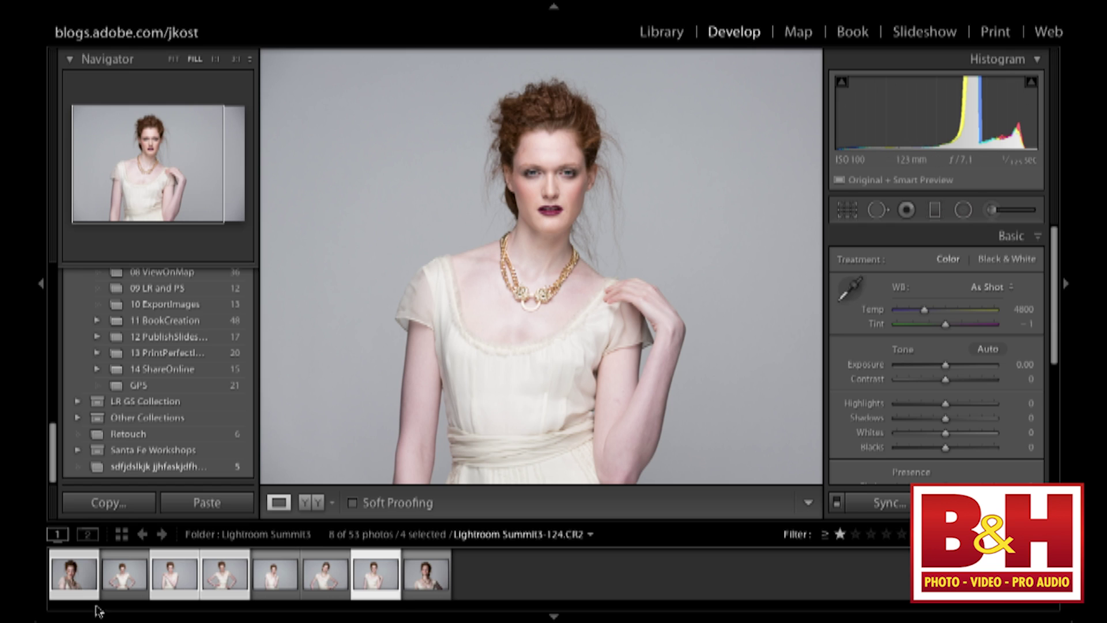
pyautogui.click(850, 538)
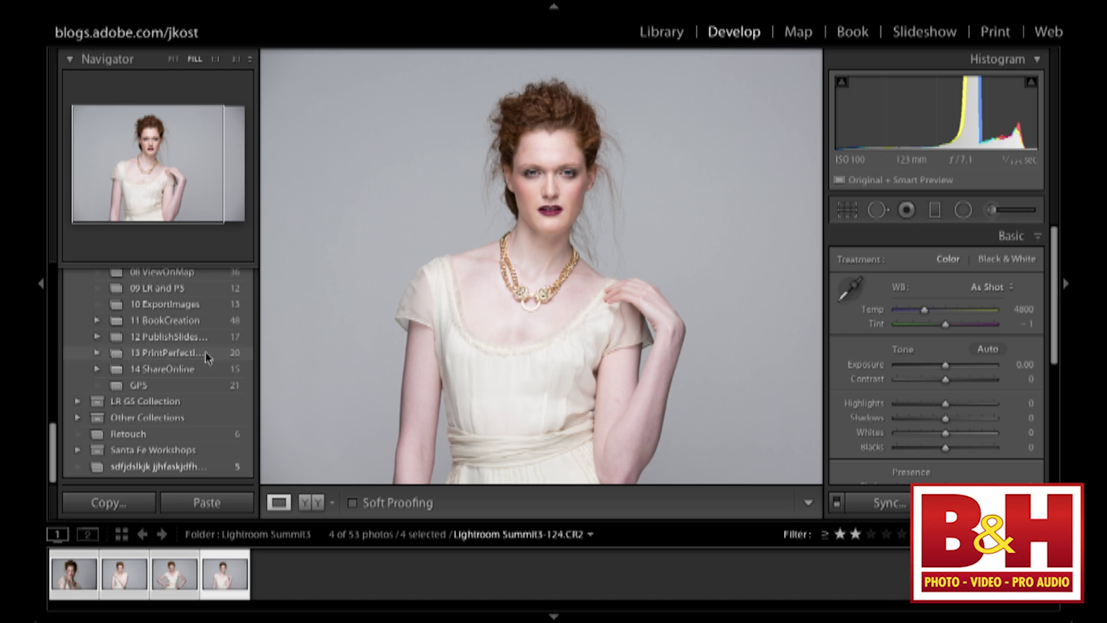
# Heal the blemish beneath the corner of the mouth with a size 14 spot, sampling from the smooth chin skin close to it
pyautogui.click(42, 285)
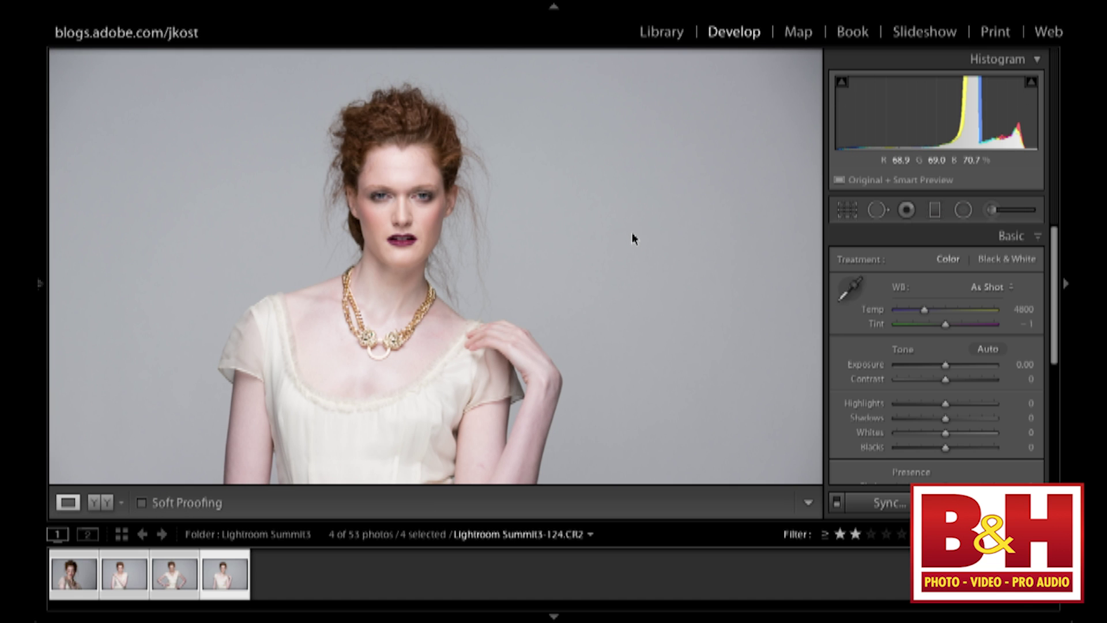
pyautogui.press('z')
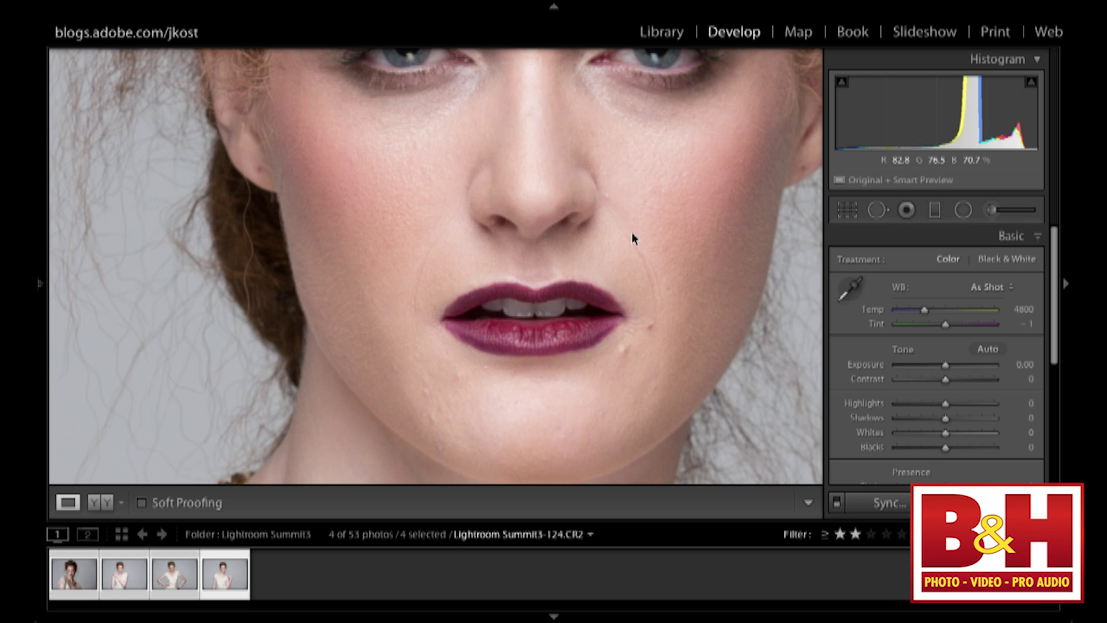
pyautogui.moveTo(649, 188); pyautogui.dragTo(609, 293)
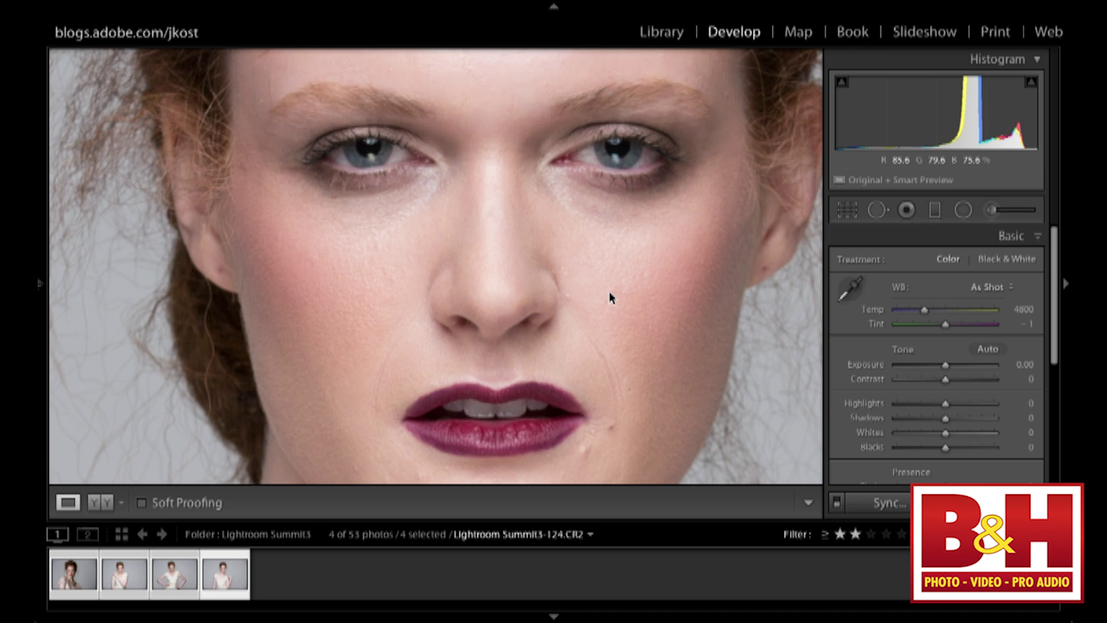
pyautogui.moveTo(609, 292); pyautogui.dragTo(544, 156)
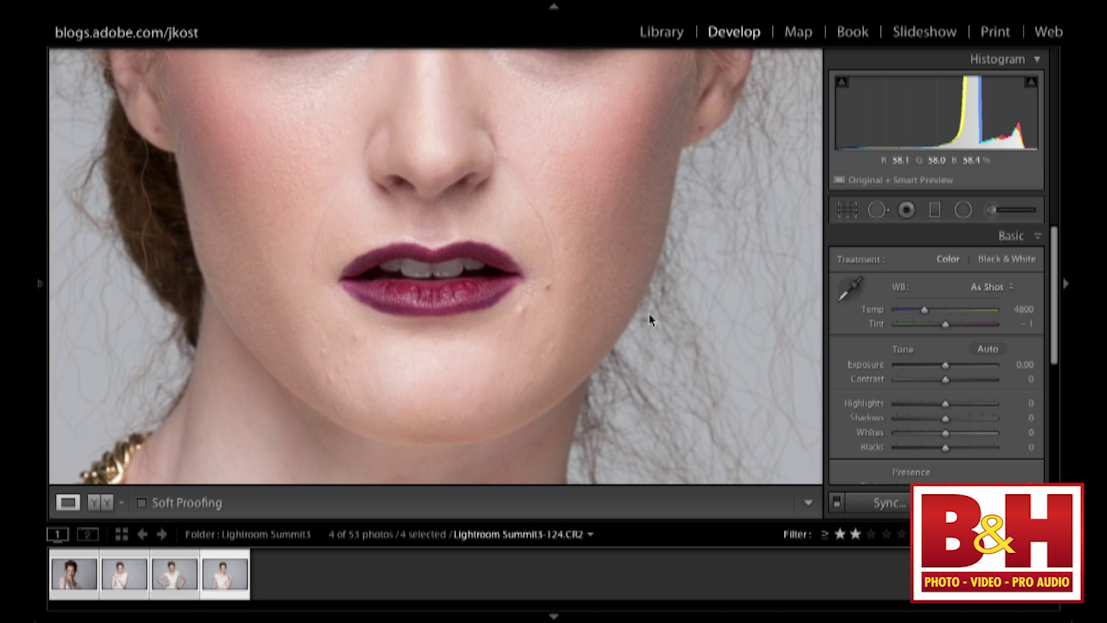
pyautogui.press('q')
pyautogui.scroll(-6, 540, 318)
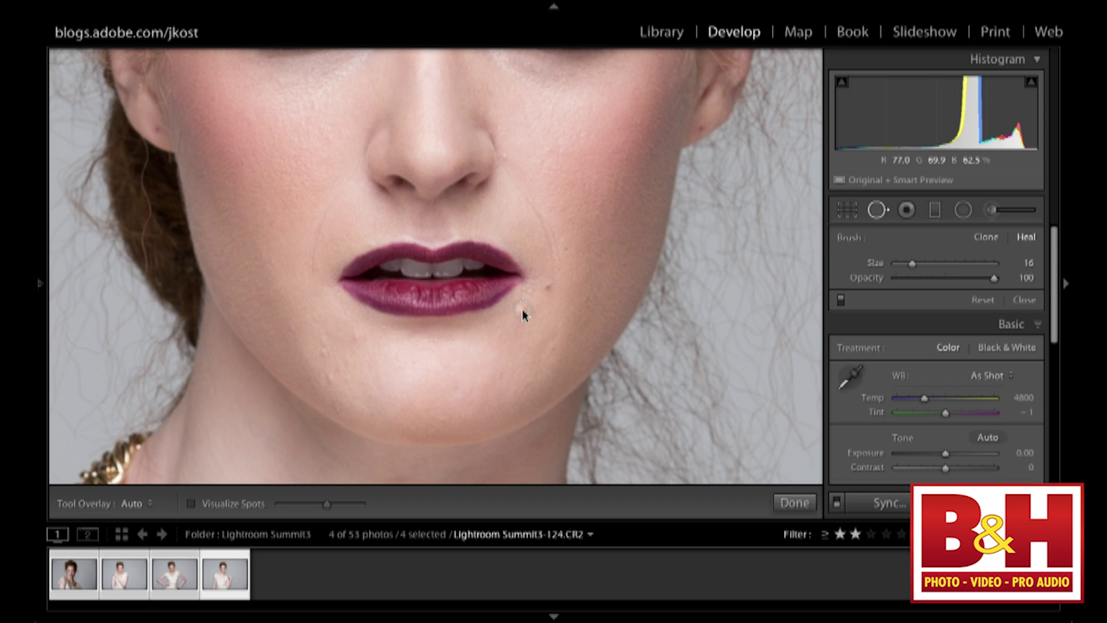
pyautogui.click(522, 313)
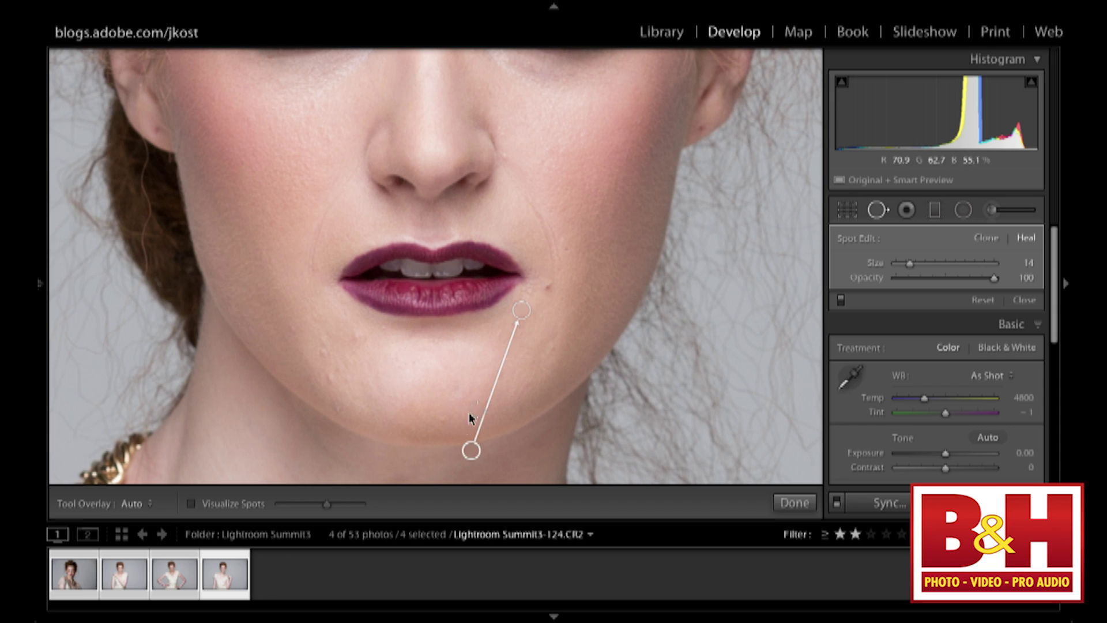
pyautogui.moveTo(471, 455); pyautogui.dragTo(500, 340)
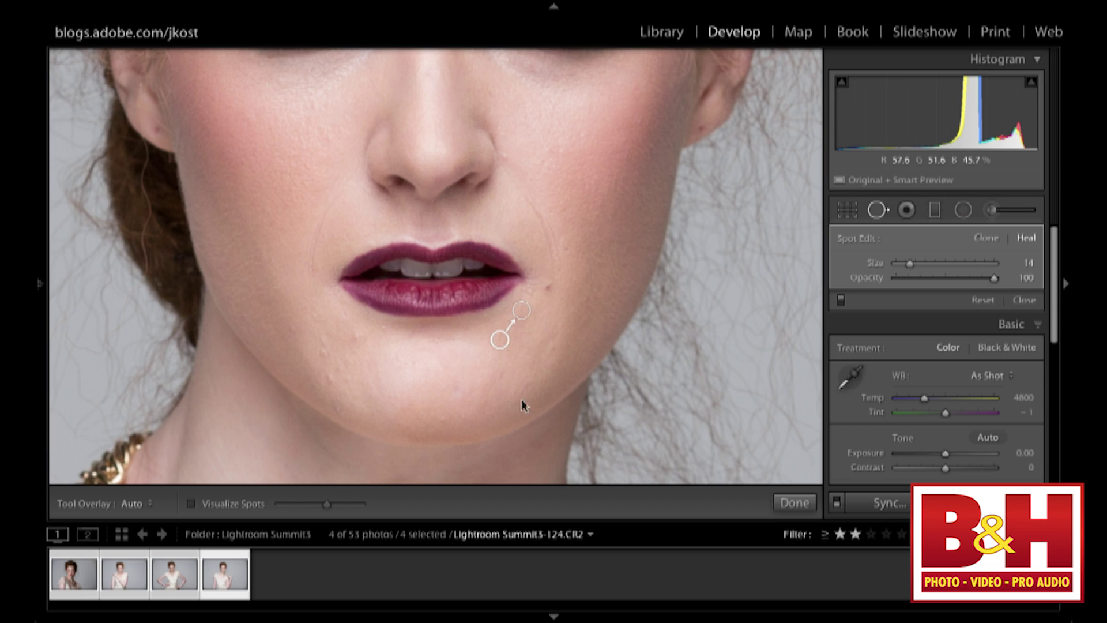
# Heal the blemishes on the other side of the chin using nearby skin as the source, and close Spot Removal
pyautogui.click(308, 372)
pyautogui.click(321, 352)
pyautogui.click(292, 330)
pyautogui.moveTo(362, 334)
pyautogui.mouseDown()
pyautogui.moveTo(334, 334)
pyautogui.moveTo(330, 305)
pyautogui.moveTo(337, 311)
pyautogui.mouseUp()
pyautogui.press('z')
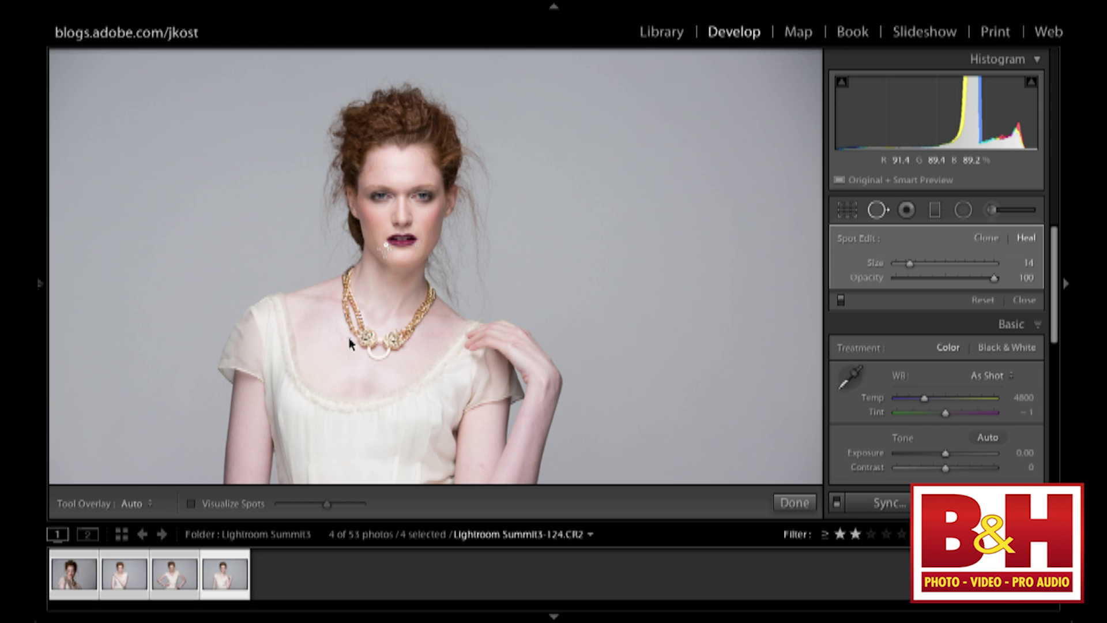
pyautogui.click(878, 211)
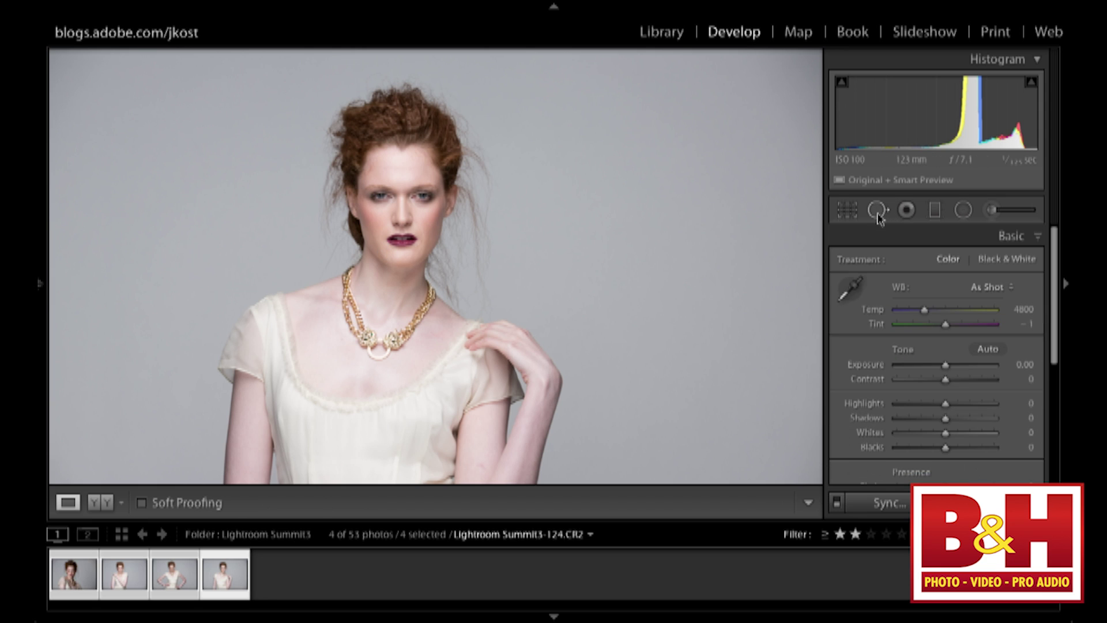
# Neutralize the portrait's white balance by sampling the grey background twice with the White Balance Selector, reaching Temp 5050 and Tint -3
pyautogui.click(851, 288)
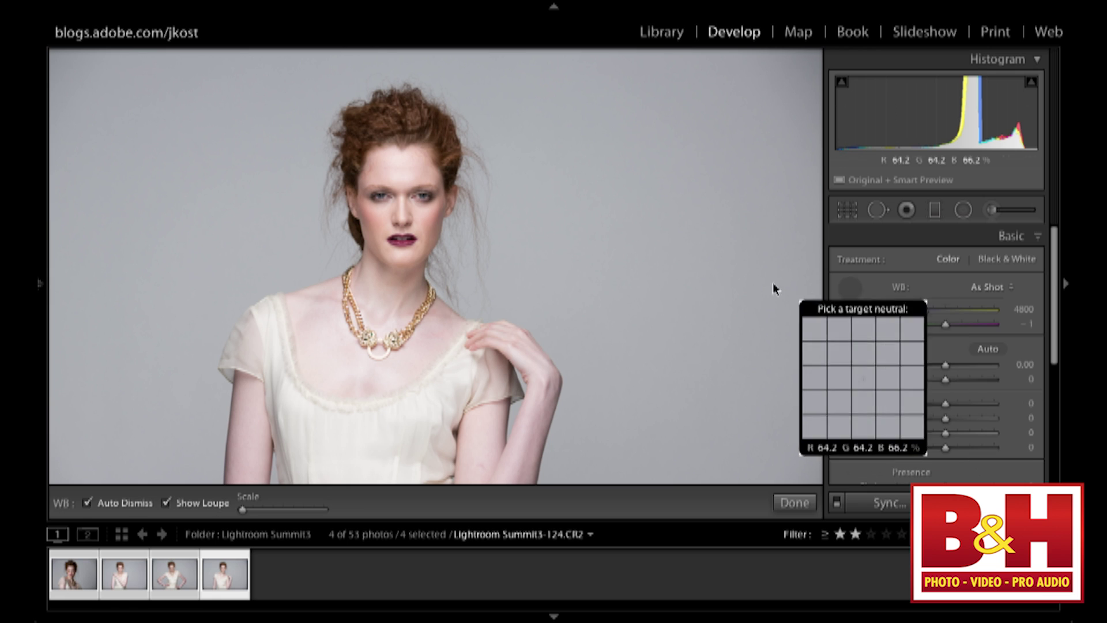
pyautogui.click(675, 276)
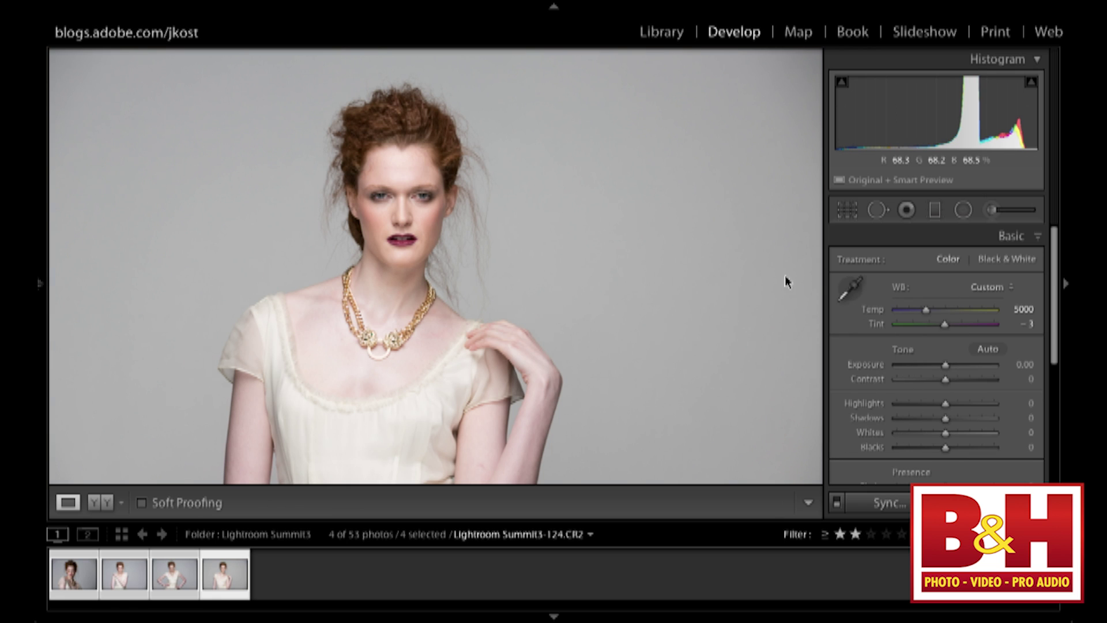
pyautogui.click(851, 288)
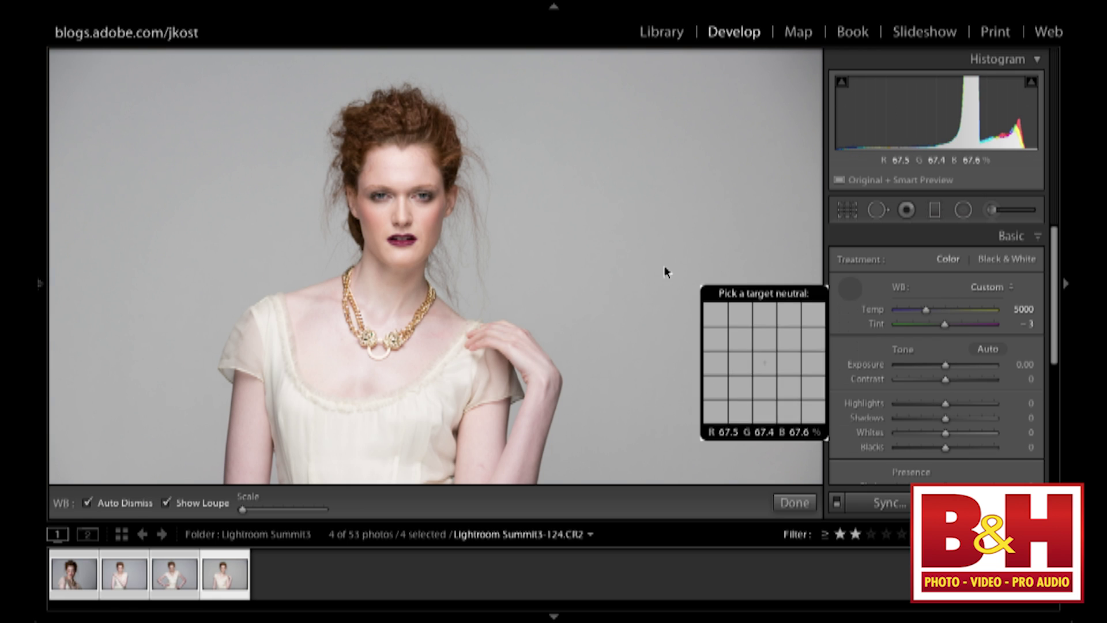
pyautogui.click(589, 265)
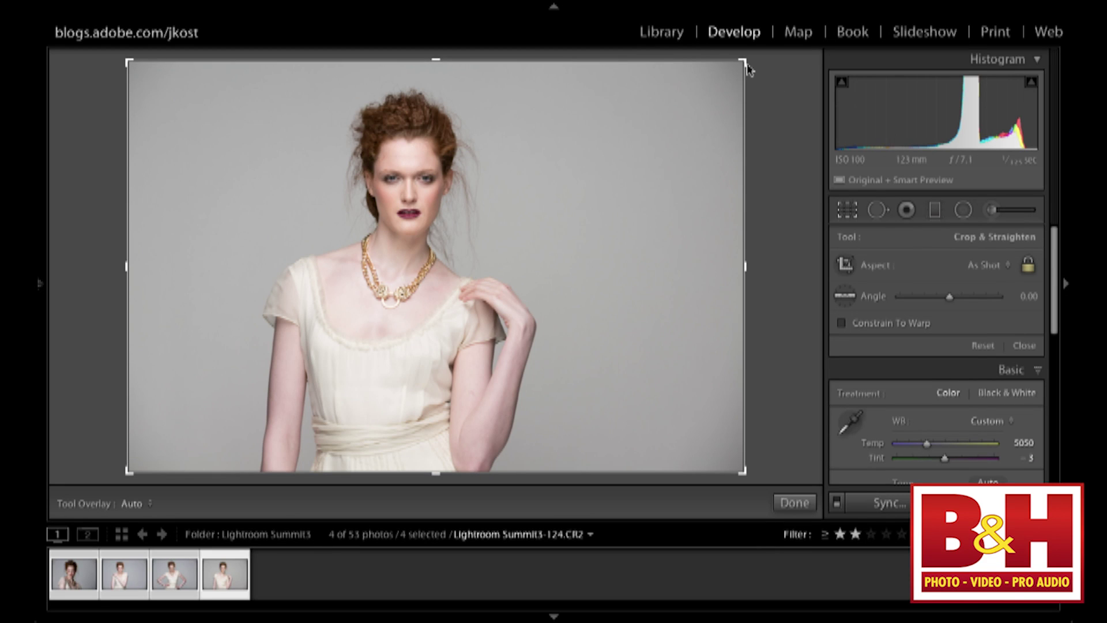
# Crop the portrait to a 1 x 1 square around the head and upper body
pyautogui.click(987, 266)
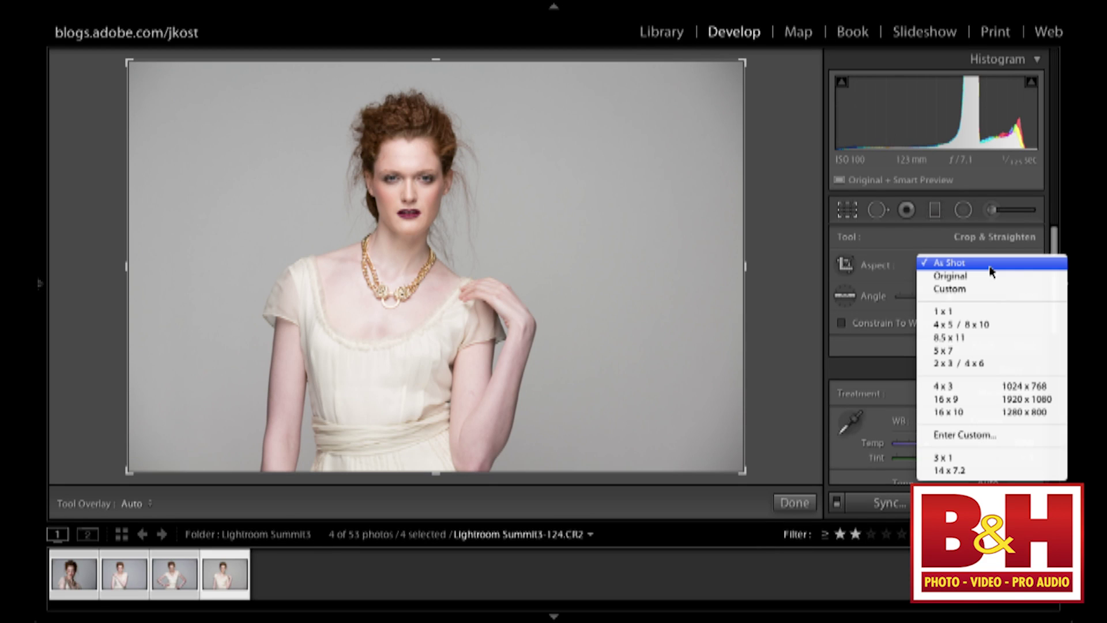
pyautogui.click(991, 317)
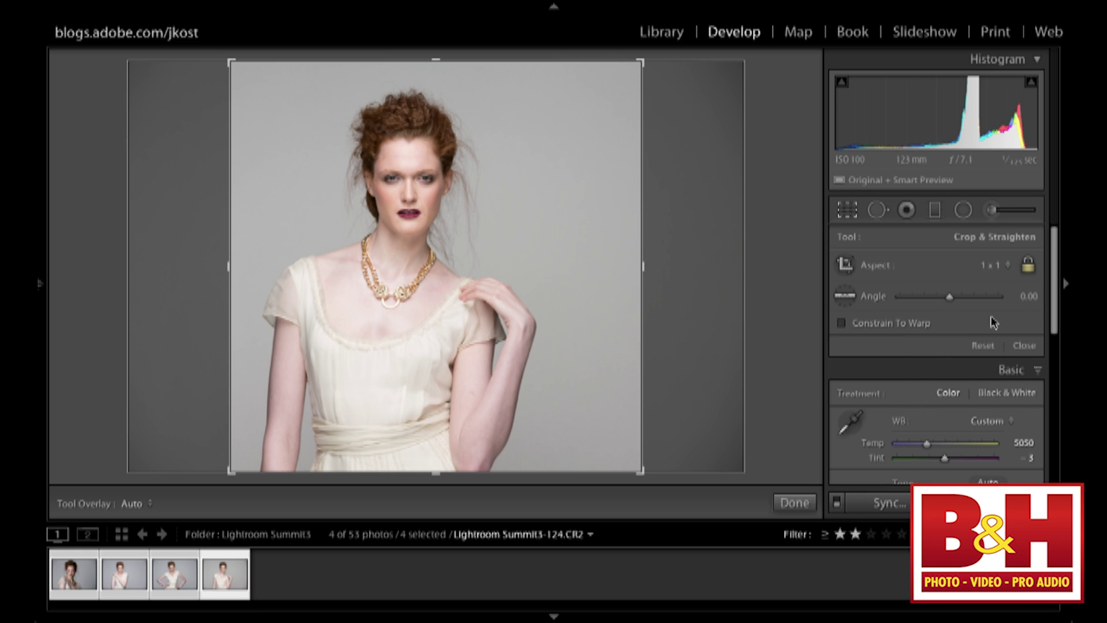
pyautogui.moveTo(635, 319); pyautogui.dragTo(704, 308)
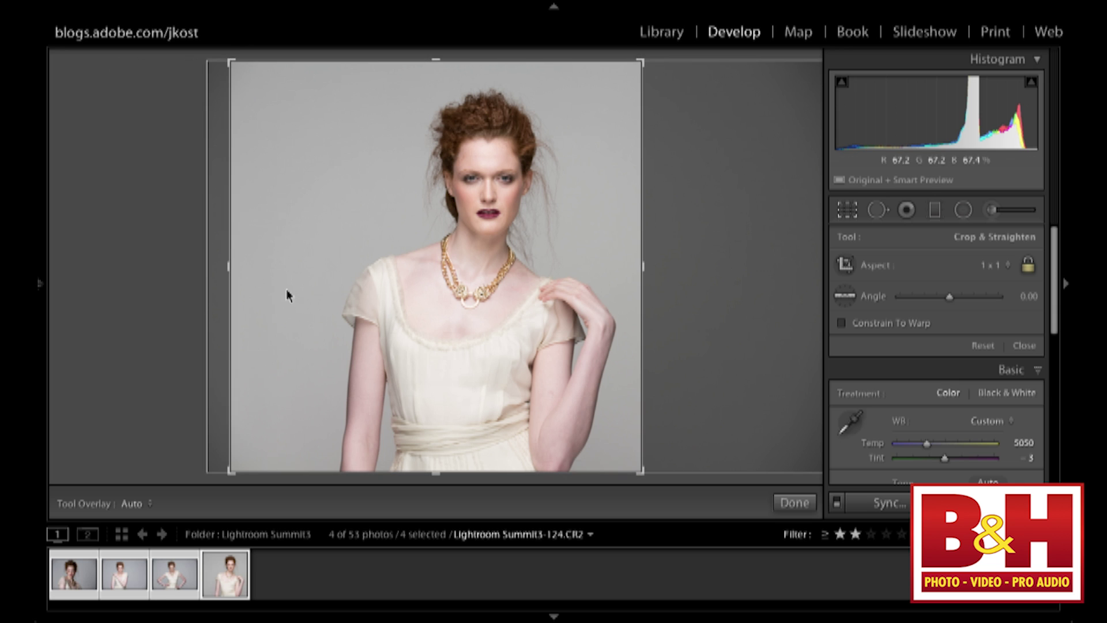
pyautogui.moveTo(234, 474); pyautogui.dragTo(218, 445)
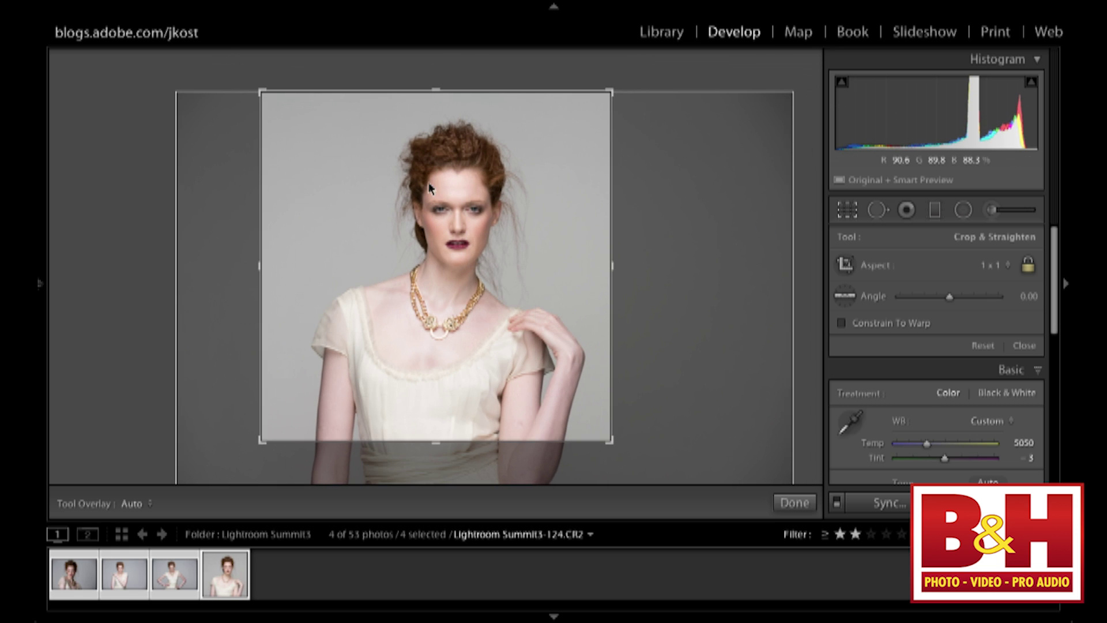
pyautogui.moveTo(261, 92); pyautogui.dragTo(267, 99)
pyautogui.moveTo(331, 175); pyautogui.dragTo(338, 181)
pyautogui.press('Return')
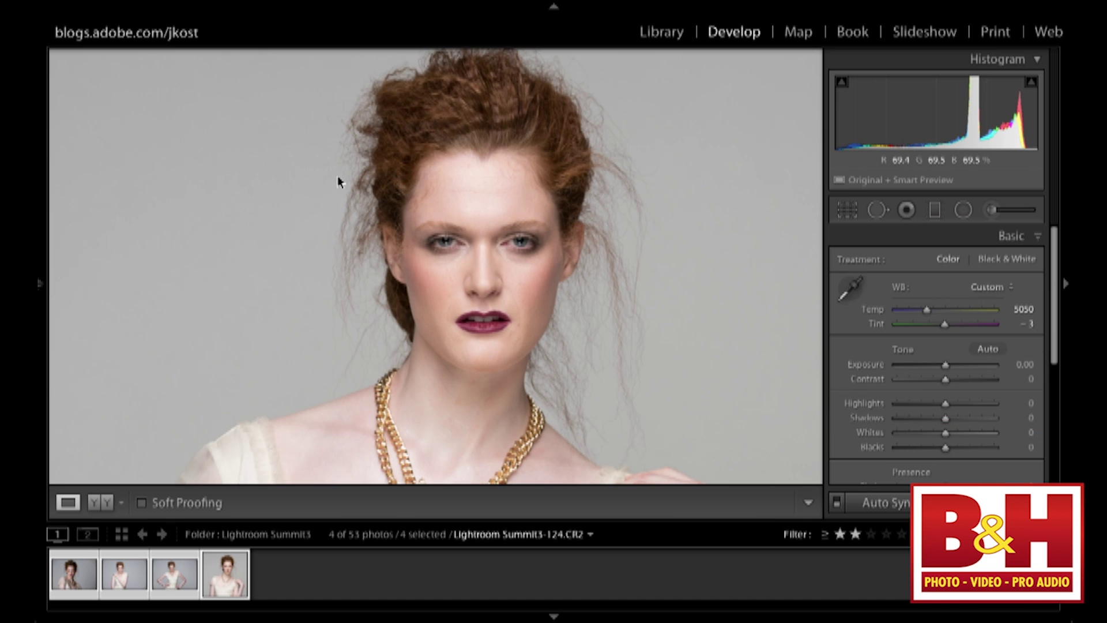
pyautogui.press('super+minus')
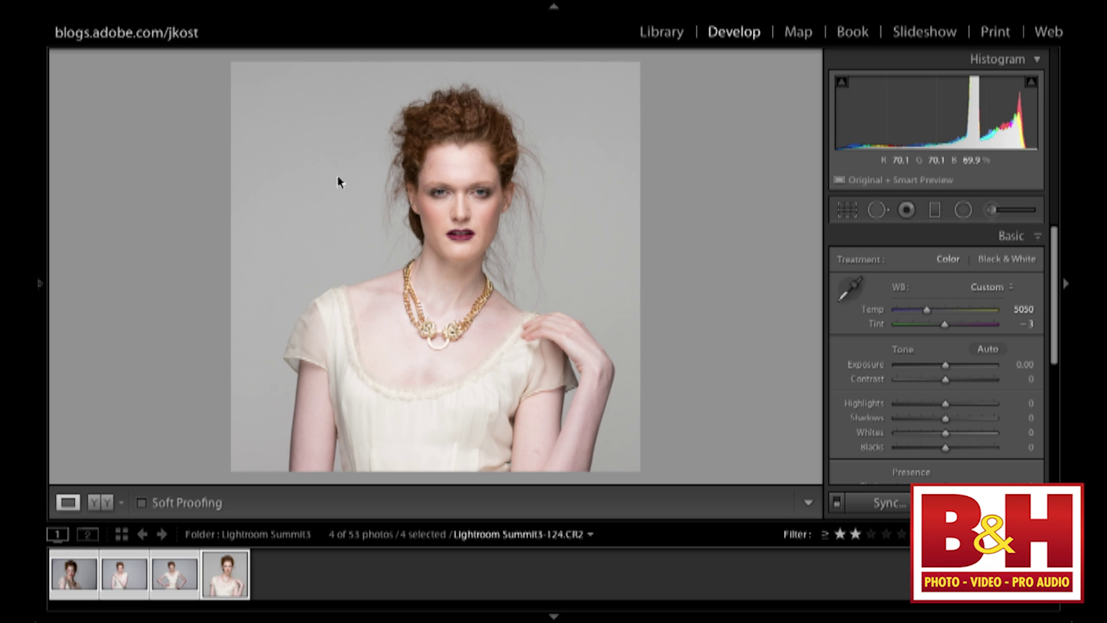
# Restore the crop's As Shot aspect and crop the portrait freely to an upright frame around the woman
pyautogui.press('r')
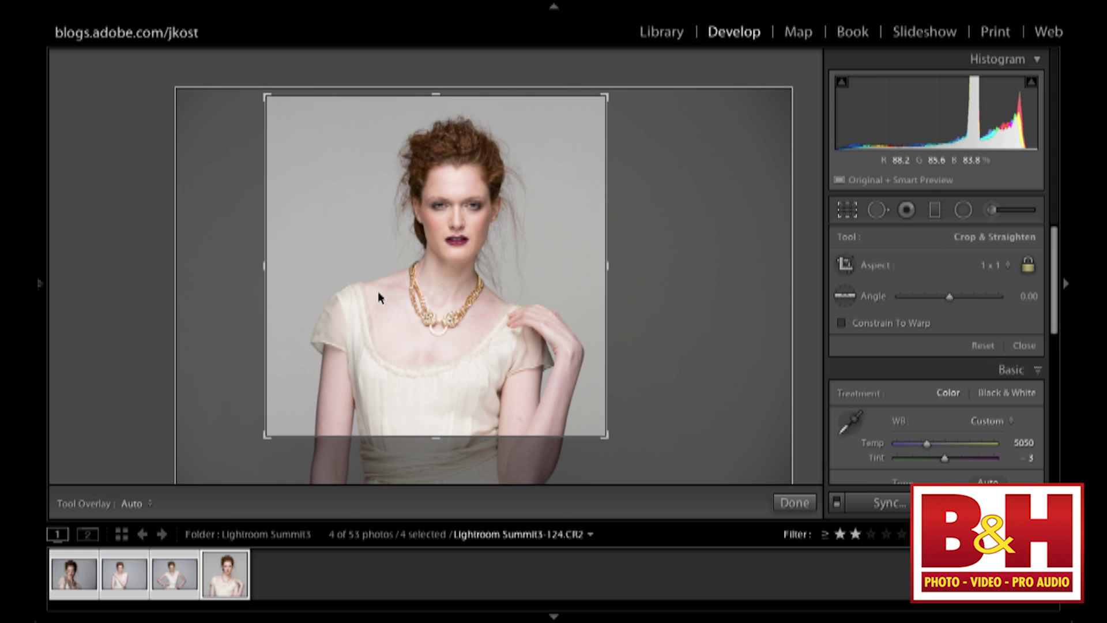
pyautogui.click(1003, 266)
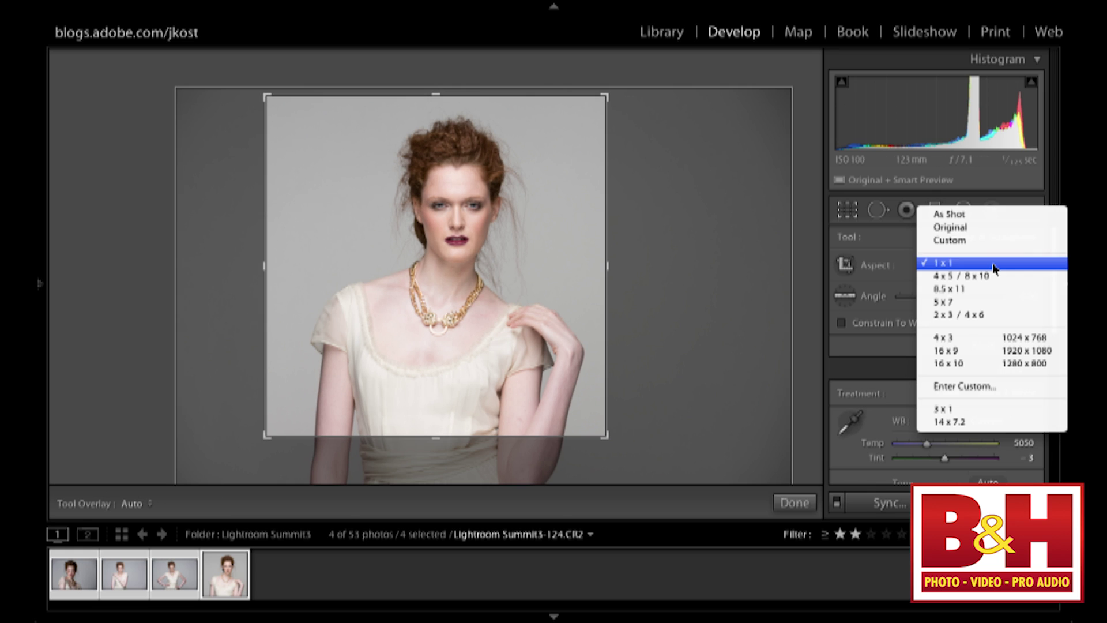
pyautogui.click(974, 222)
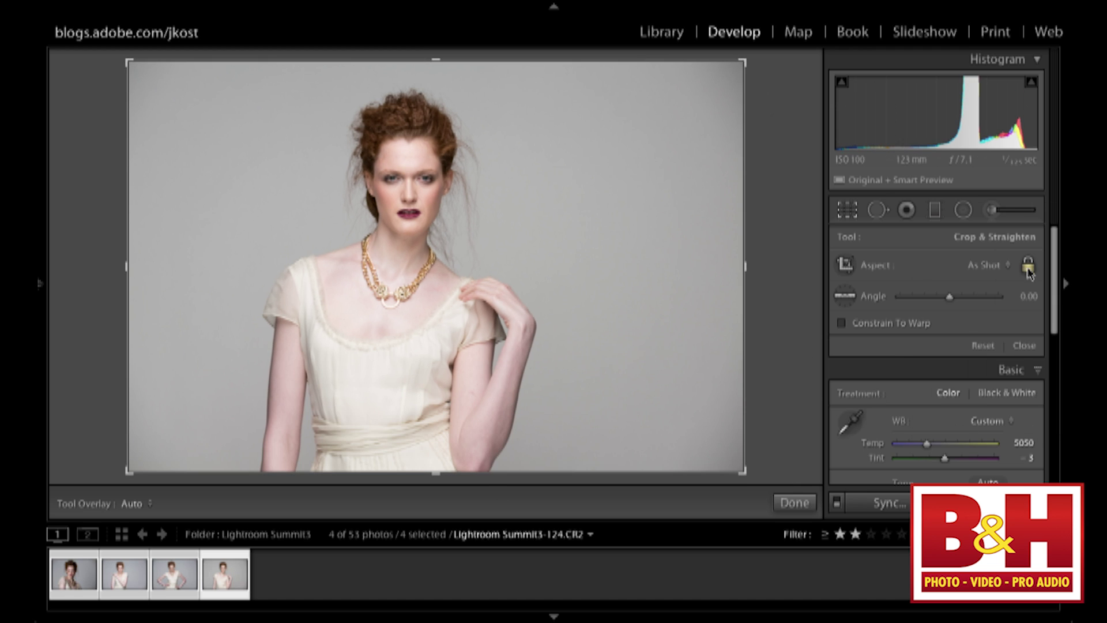
pyautogui.moveTo(747, 269); pyautogui.dragTo(662, 286)
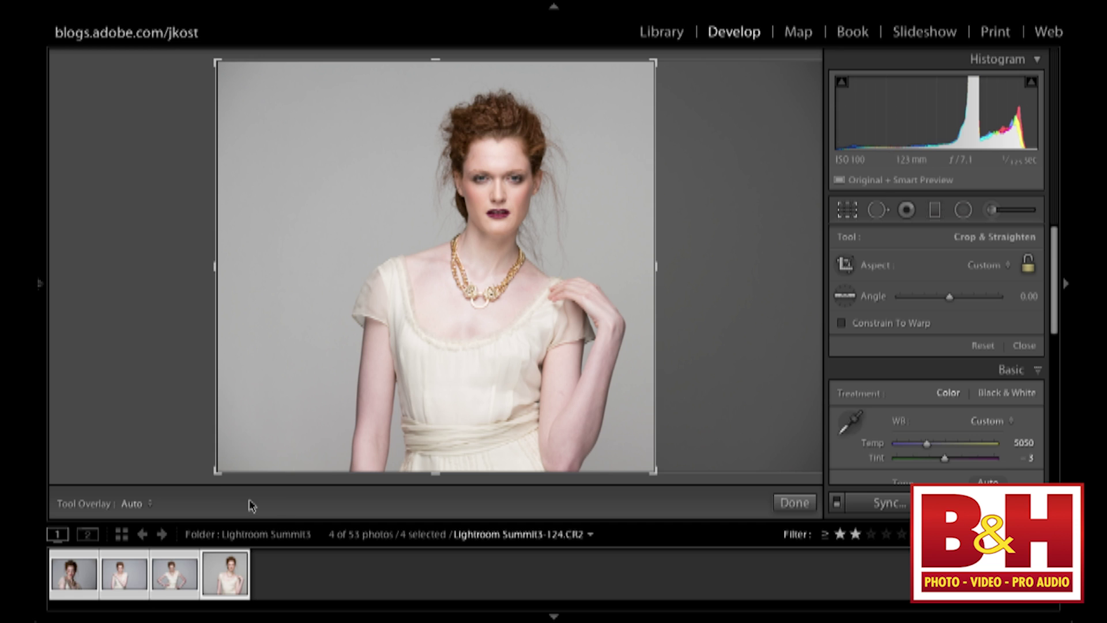
pyautogui.moveTo(221, 479); pyautogui.dragTo(268, 474)
pyautogui.moveTo(269, 63); pyautogui.dragTo(274, 68)
pyautogui.moveTo(607, 271); pyautogui.dragTo(596, 267)
pyautogui.press('Return')
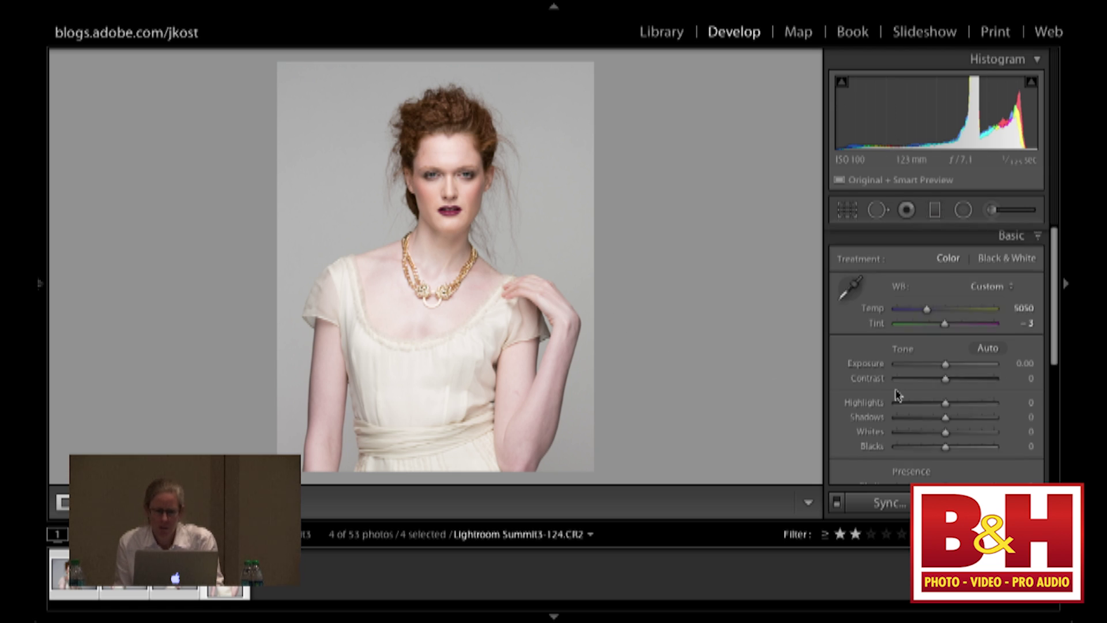
# Warm the portrait by raising the white balance Temp to 5597
pyautogui.scroll(-4, 900, 389)
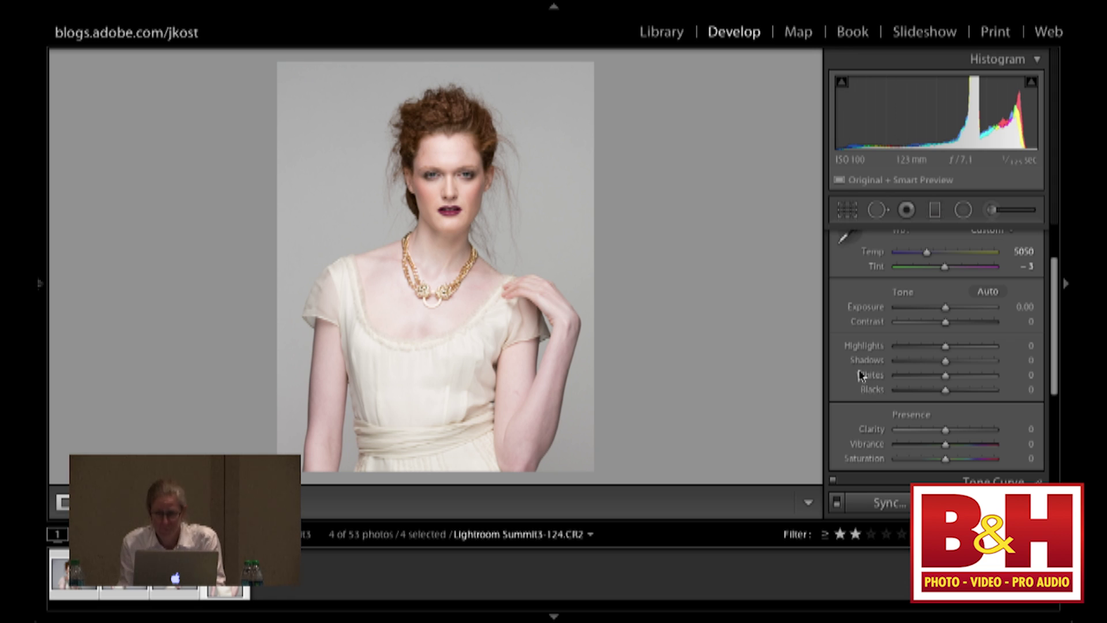
pyautogui.moveTo(927, 253); pyautogui.dragTo(932, 256)
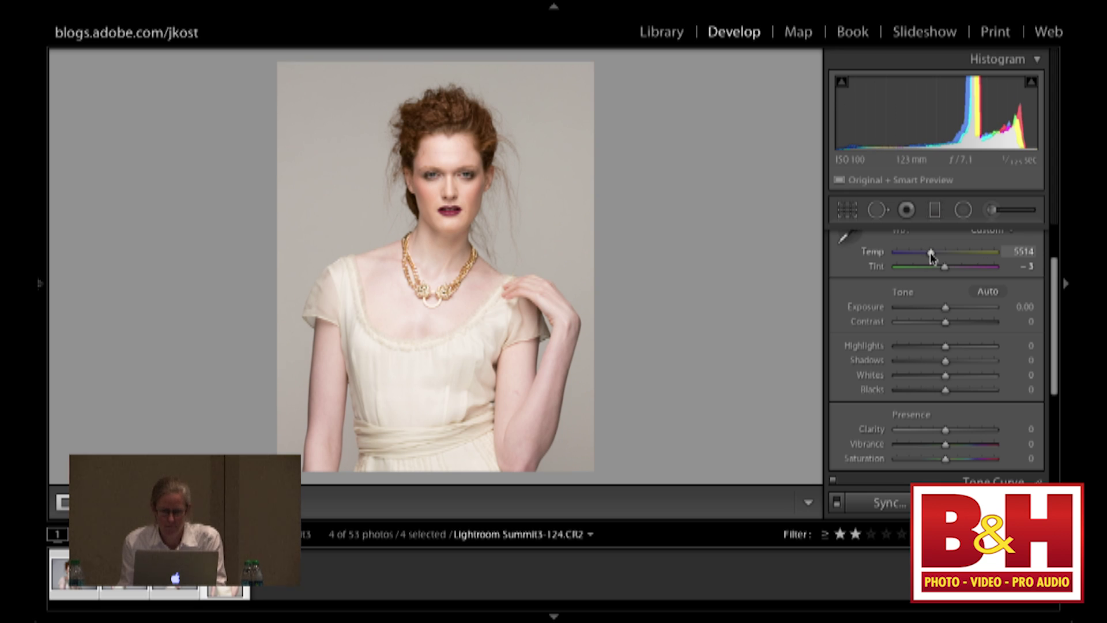
pyautogui.moveTo(932, 257); pyautogui.dragTo(933, 258)
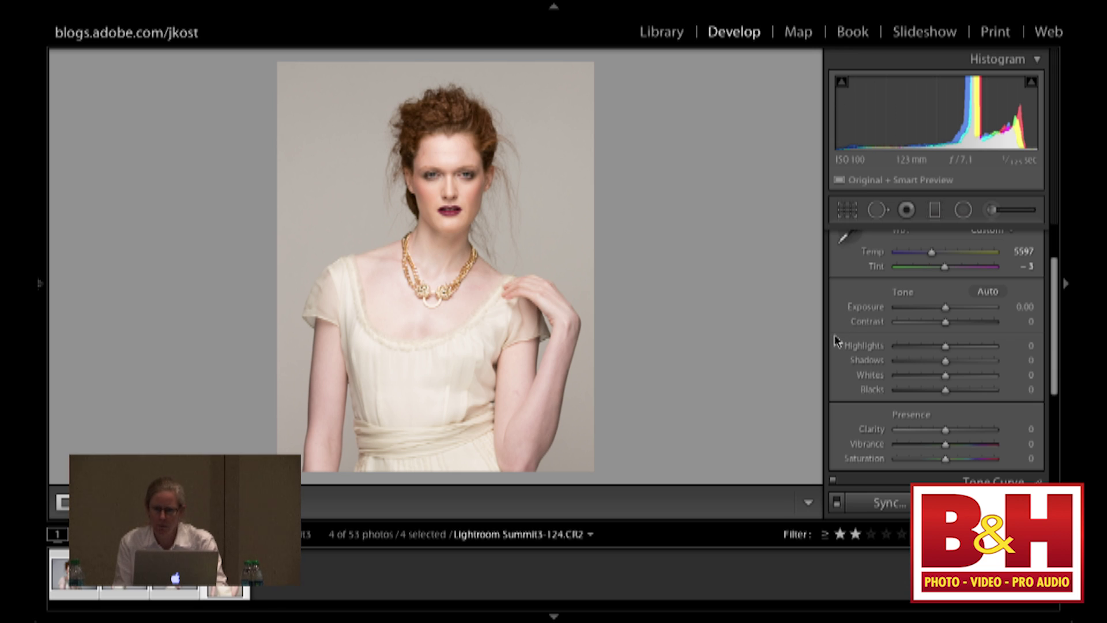
# Try the Auto tone adjustment on the portrait and undo it
pyautogui.scroll(2, 873, 339)
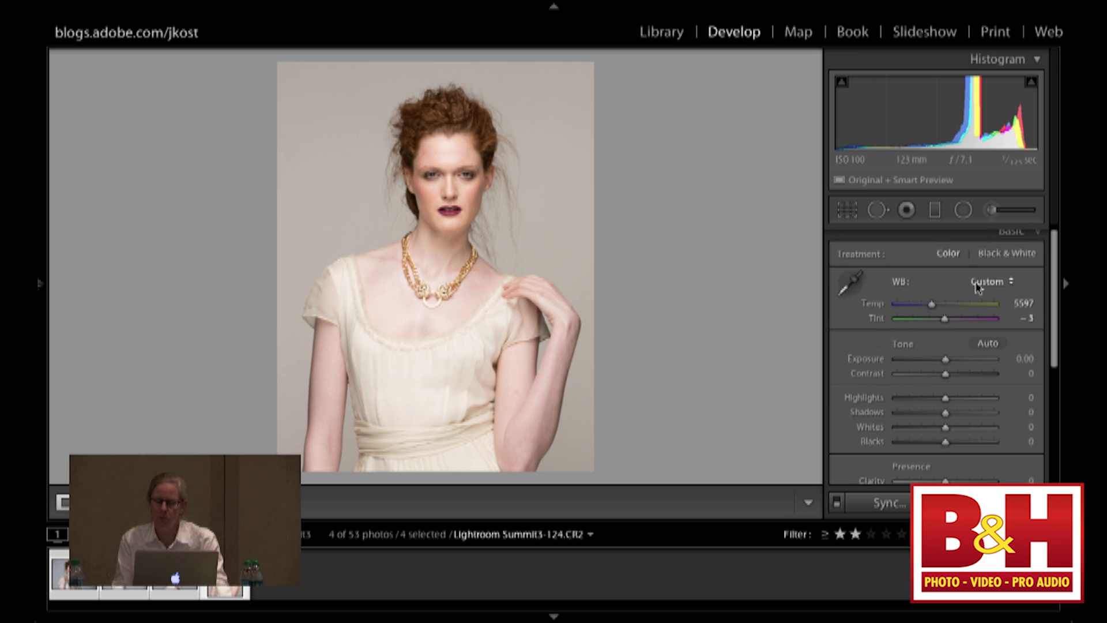
pyautogui.click(986, 344)
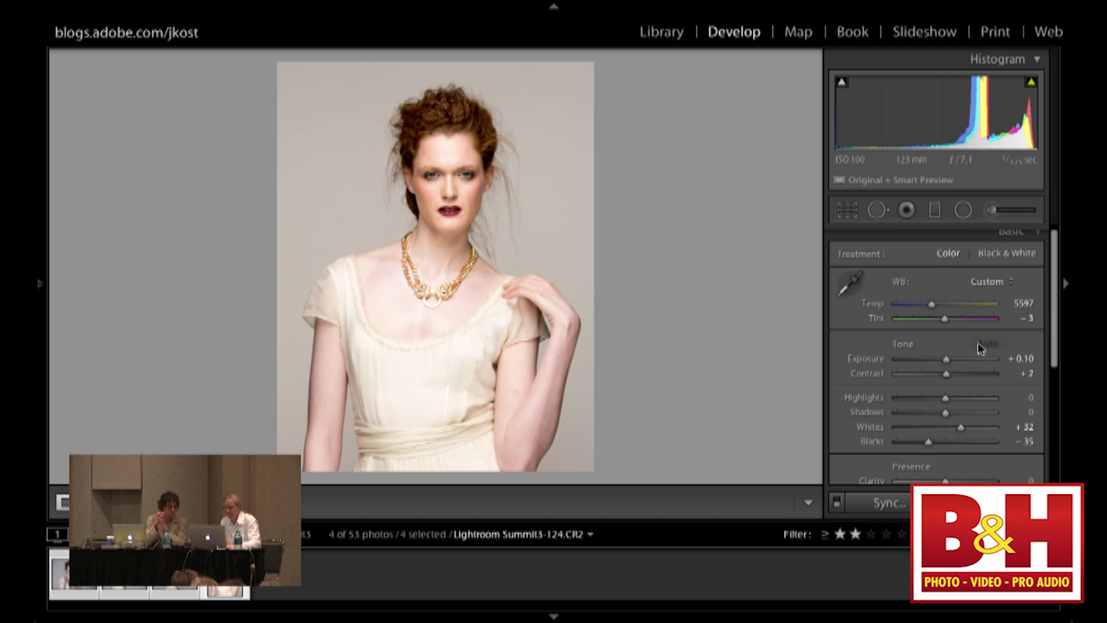
pyautogui.hotkey('ctrl', 'z')
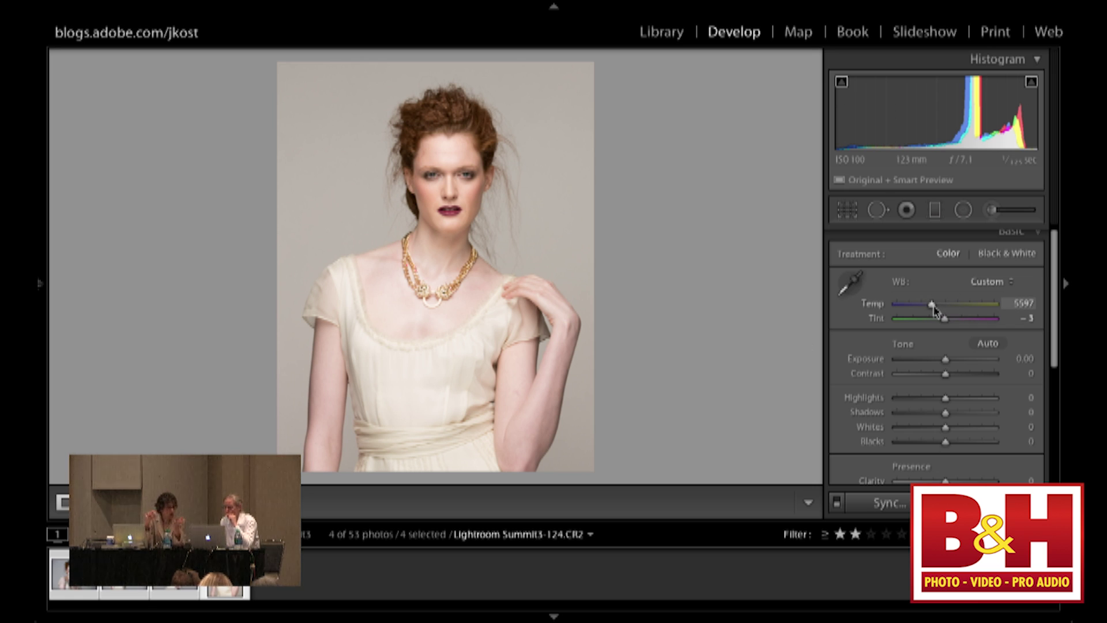
# Fine-tune the portrait's white balance by setting Temp to 5554
pyautogui.moveTo(934, 310); pyautogui.dragTo(932, 309)
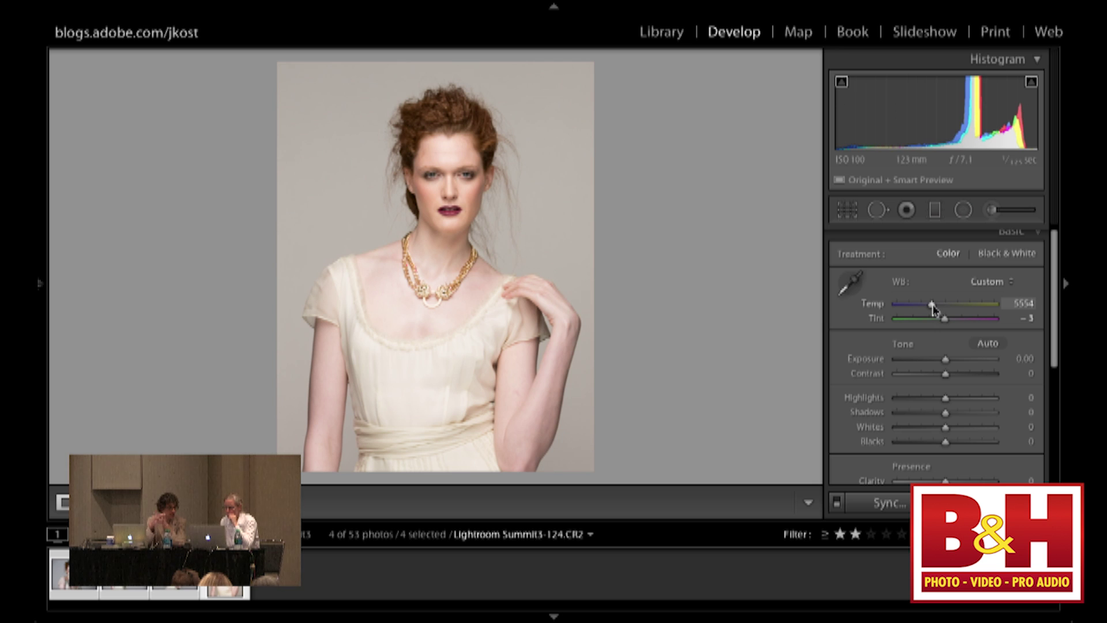
pyautogui.click(425, 191)
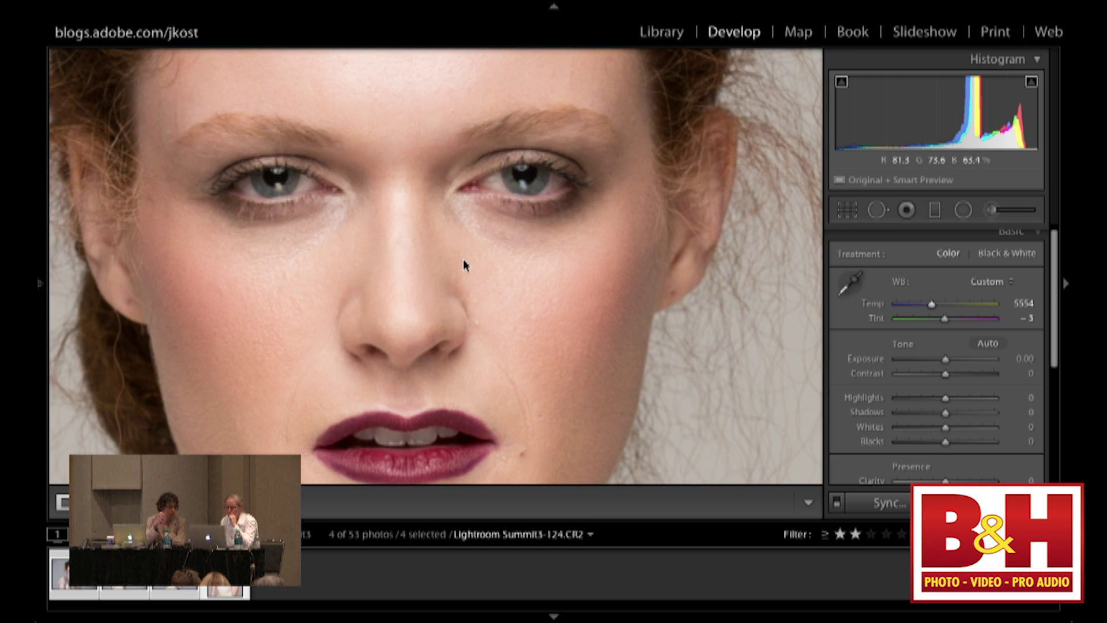
# Paint a new Adjustment Brush mask over the irises of both eyes with Clarity 52 and Exposure 0.76
pyautogui.moveTo(465, 264); pyautogui.dragTo(563, 324)
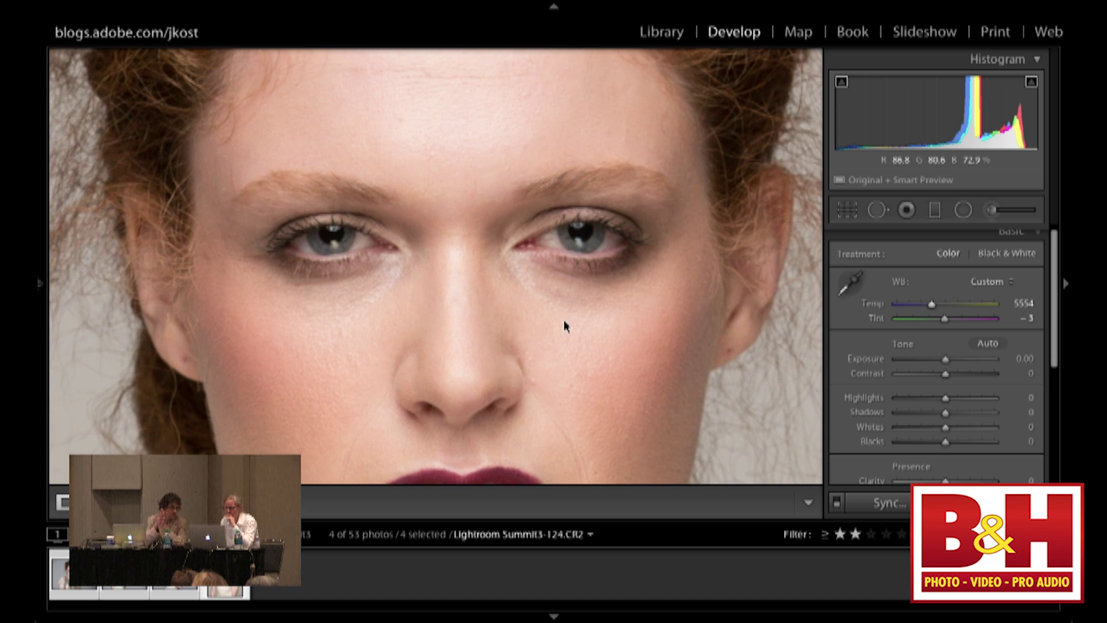
pyautogui.click(992, 209)
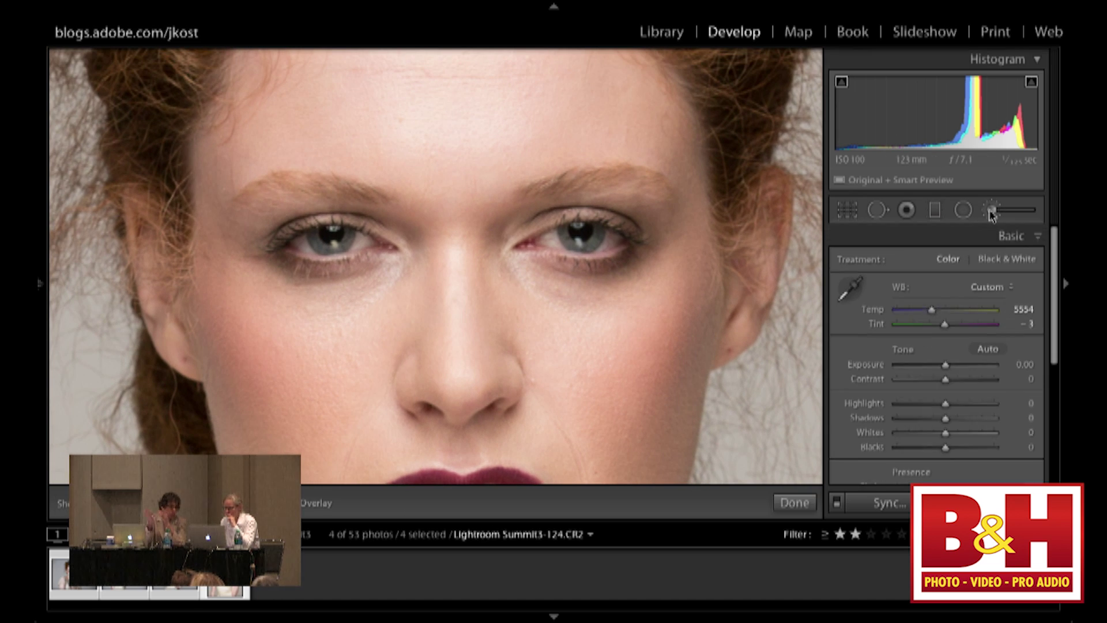
pyautogui.moveTo(987, 379); pyautogui.dragTo(969, 380)
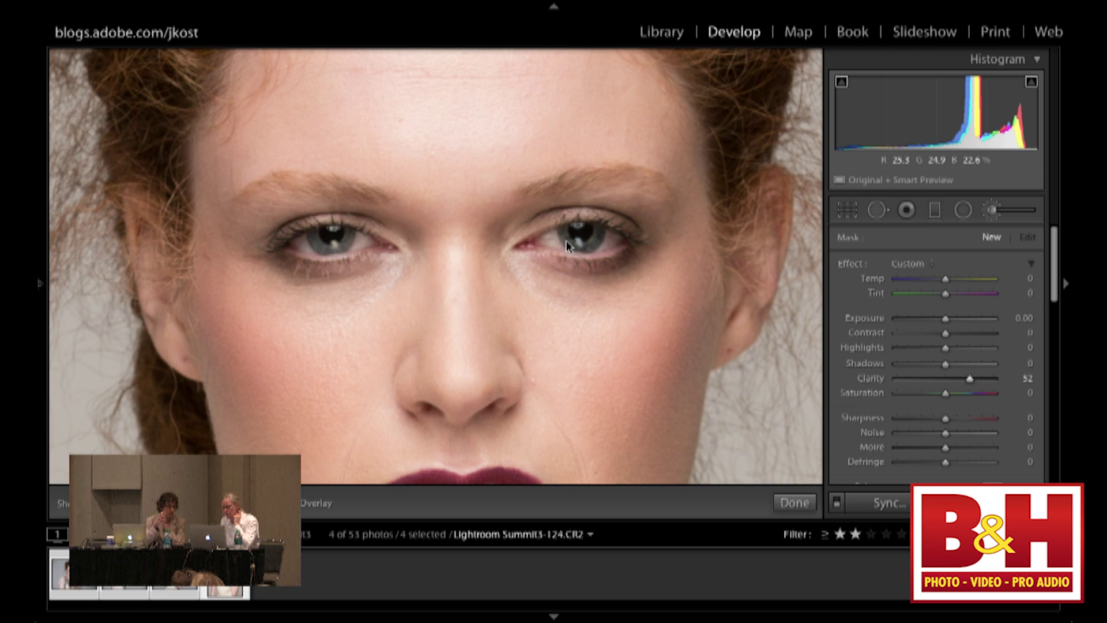
pyautogui.moveTo(566, 242); pyautogui.dragTo(573, 246)
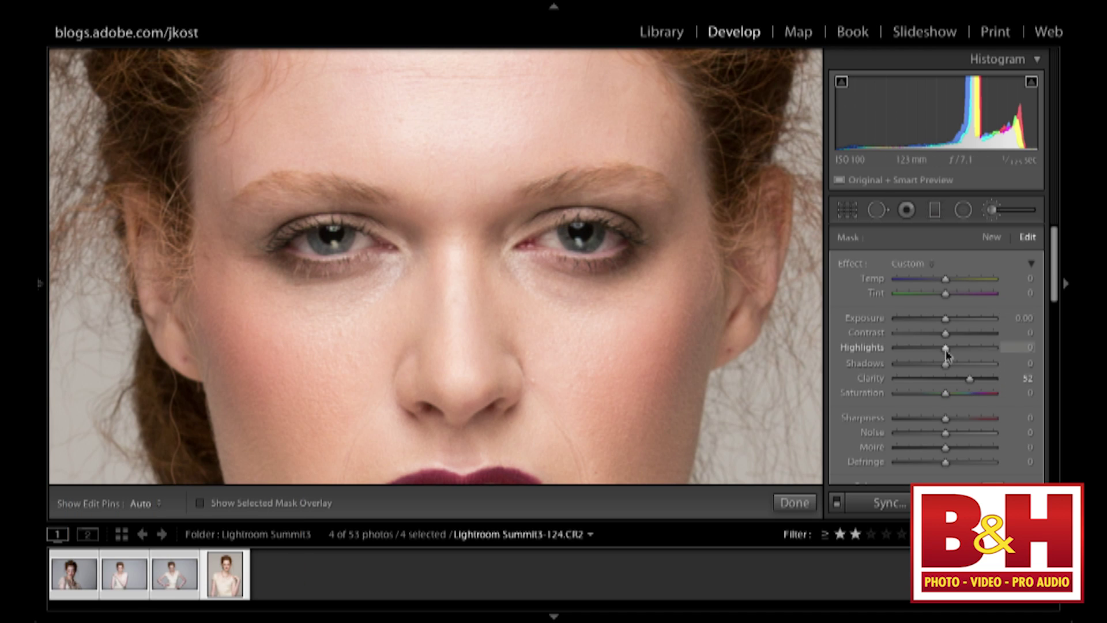
pyautogui.moveTo(947, 319); pyautogui.dragTo(951, 319)
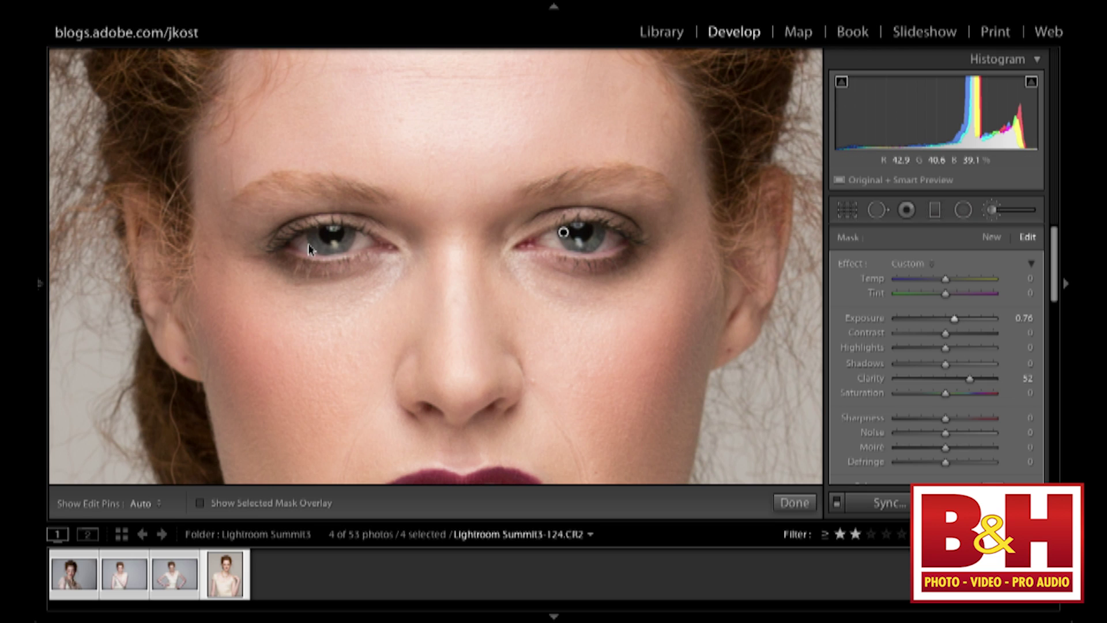
pyautogui.press('h')
pyautogui.press('h')
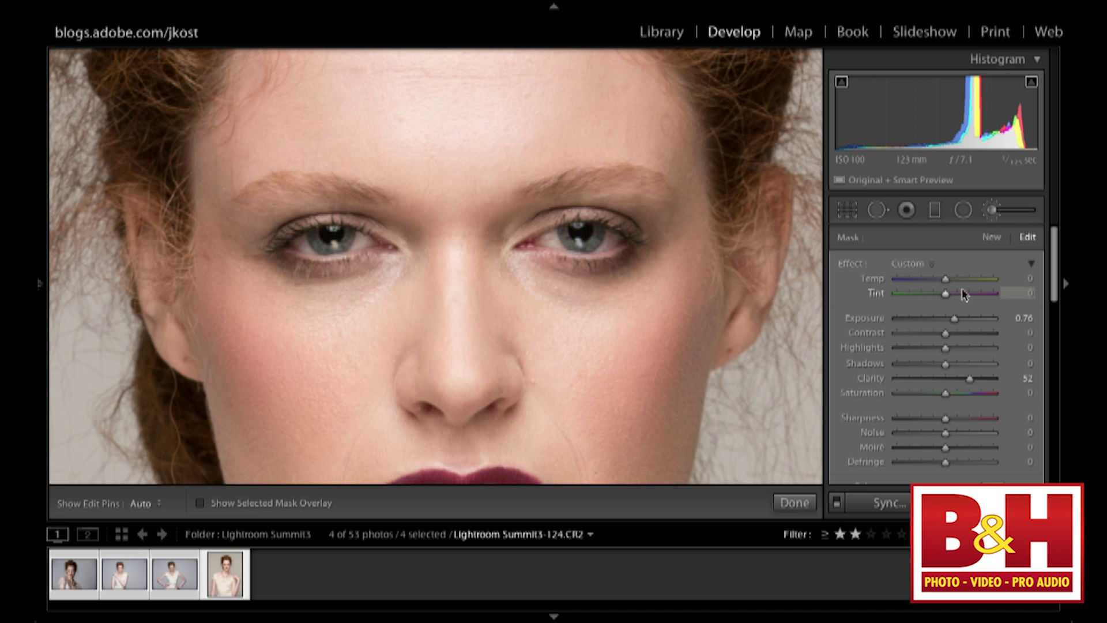
# Tint the iris mask blue by assigning a brush colour with hue 230
pyautogui.scroll(-2, 960, 309)
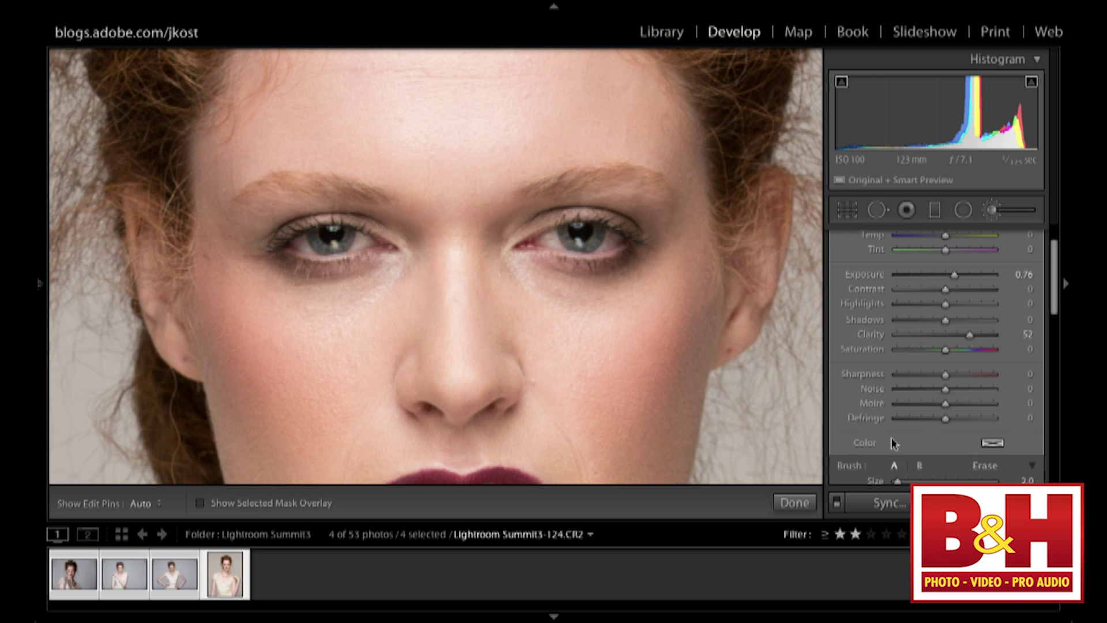
pyautogui.click(996, 444)
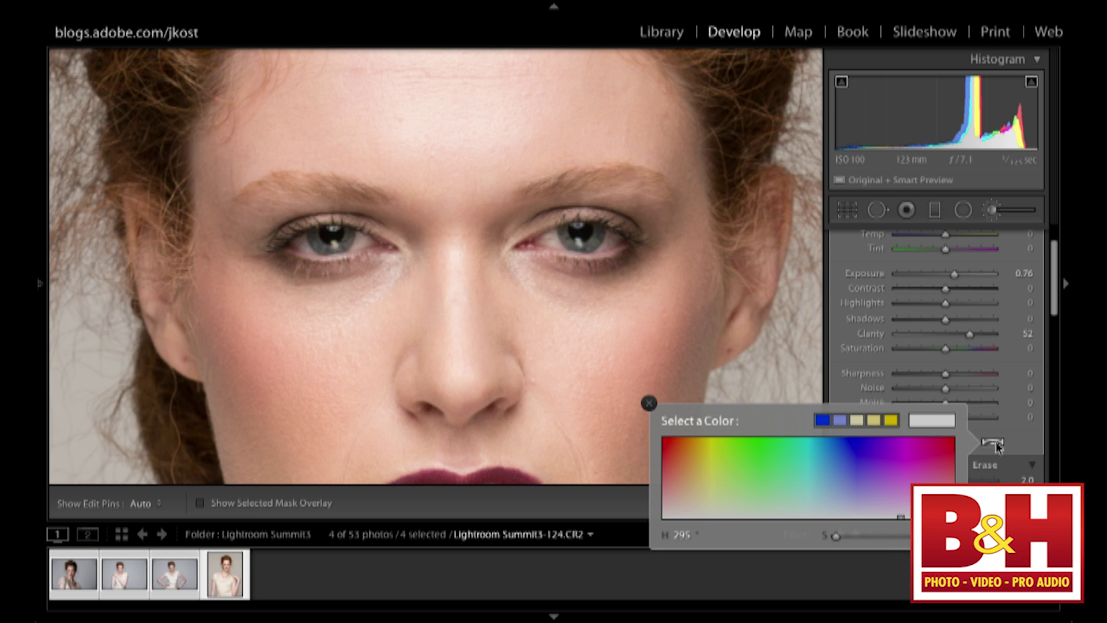
pyautogui.click(995, 444)
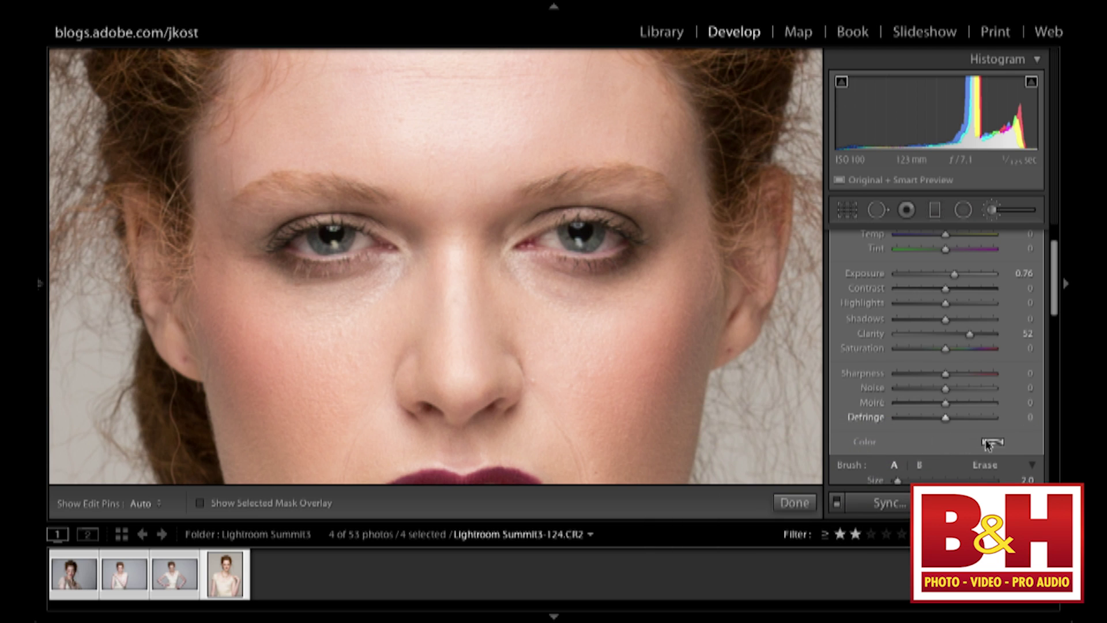
pyautogui.click(991, 444)
pyautogui.moveTo(853, 483)
pyautogui.mouseDown()
pyautogui.moveTo(867, 500)
pyautogui.moveTo(867, 459)
pyautogui.moveTo(845, 466)
pyautogui.moveTo(850, 484)
pyautogui.mouseUp()
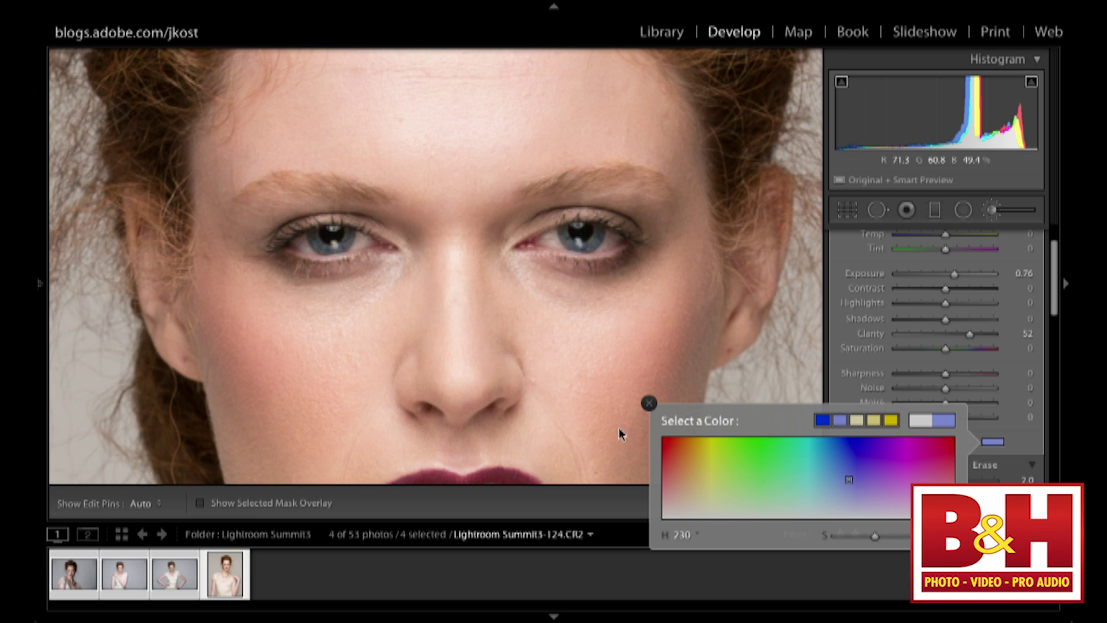
pyautogui.click(649, 403)
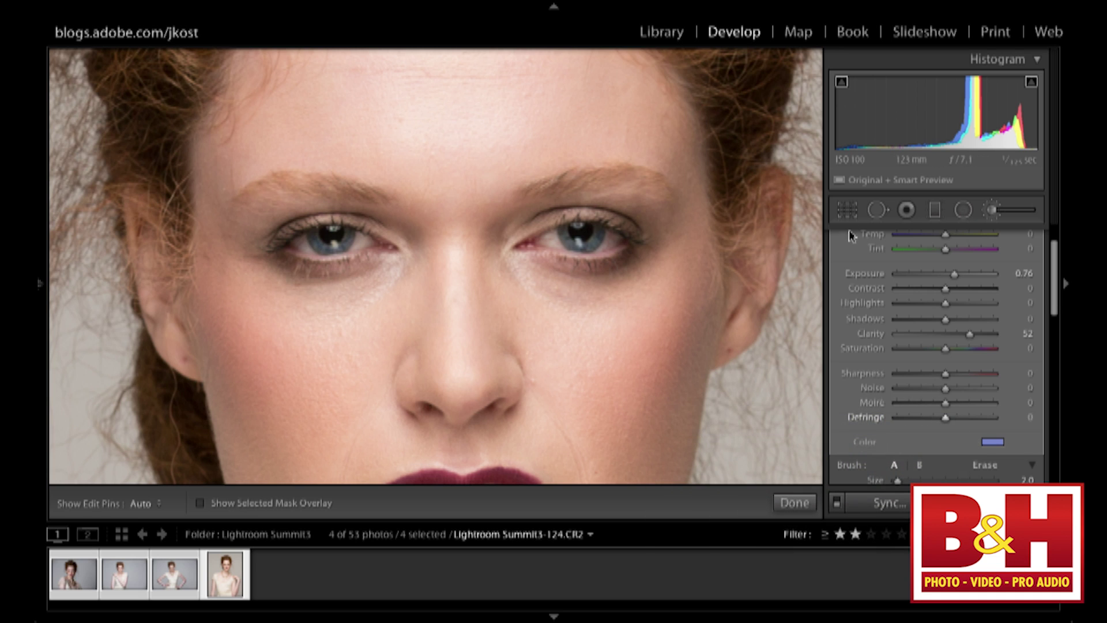
# Reset all effect settings of the iris mask and set its Exposure to 0.71
pyautogui.scroll(2, 848, 271)
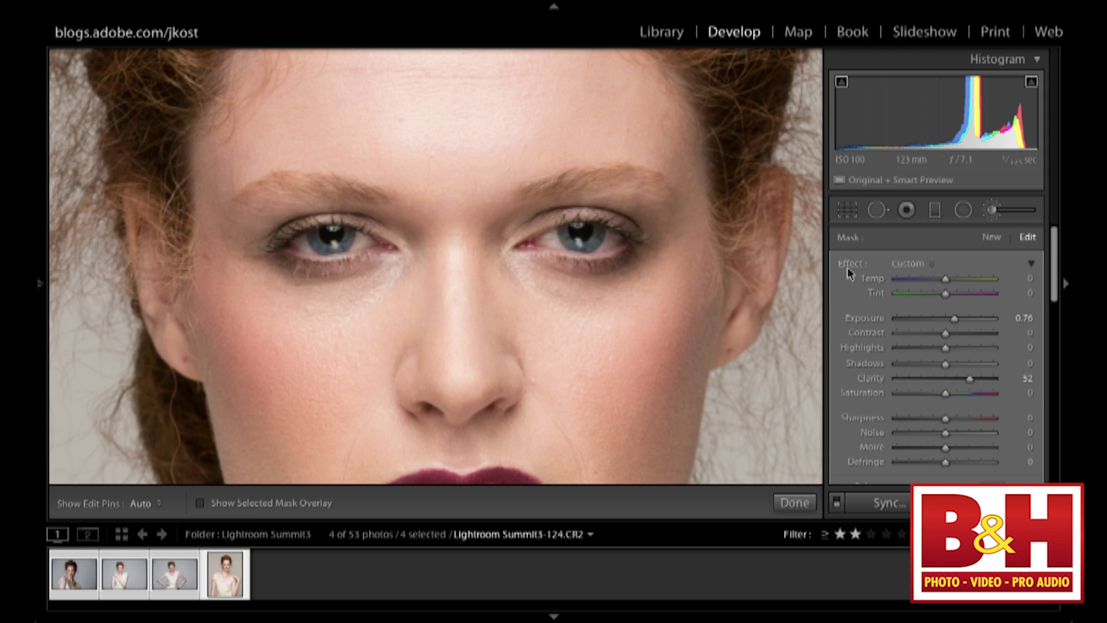
pyautogui.click(921, 266)
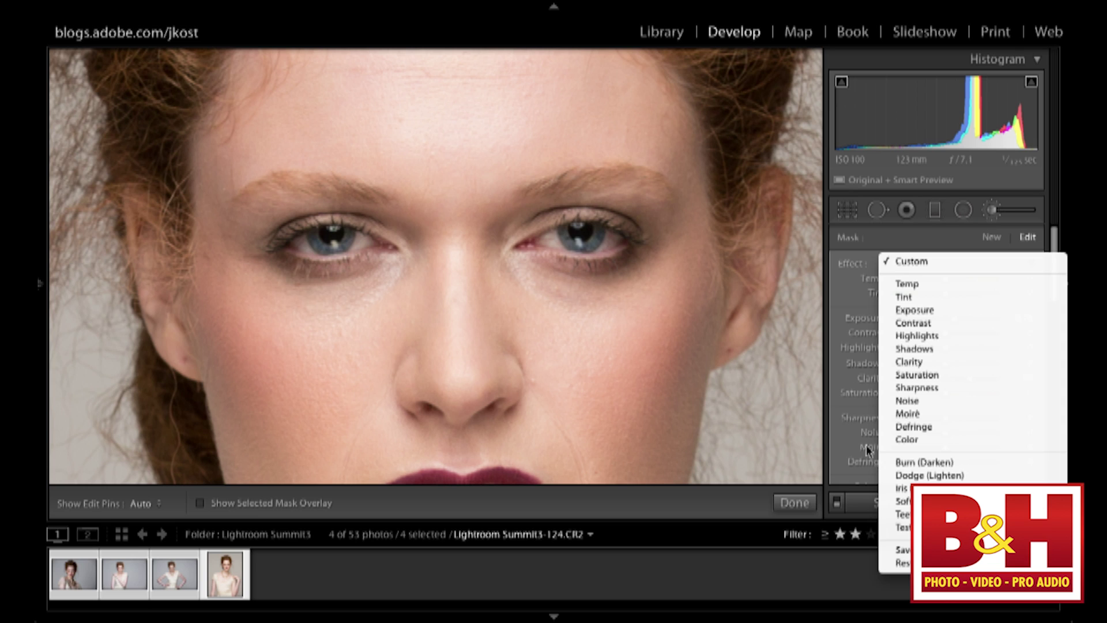
pyautogui.click(919, 231)
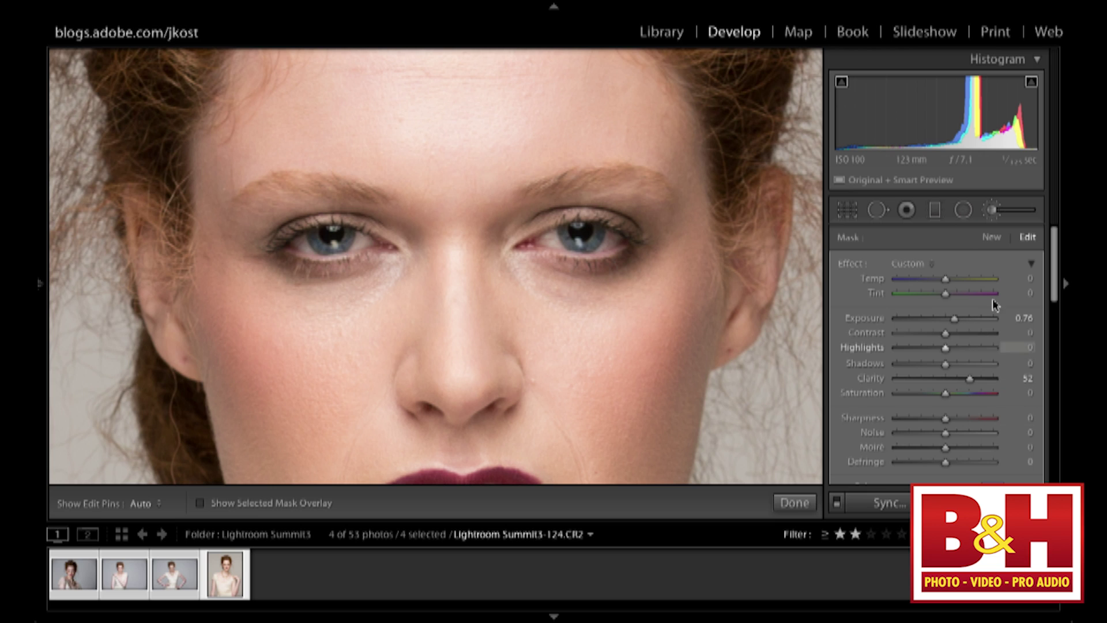
pyautogui.doubleClick(850, 265)
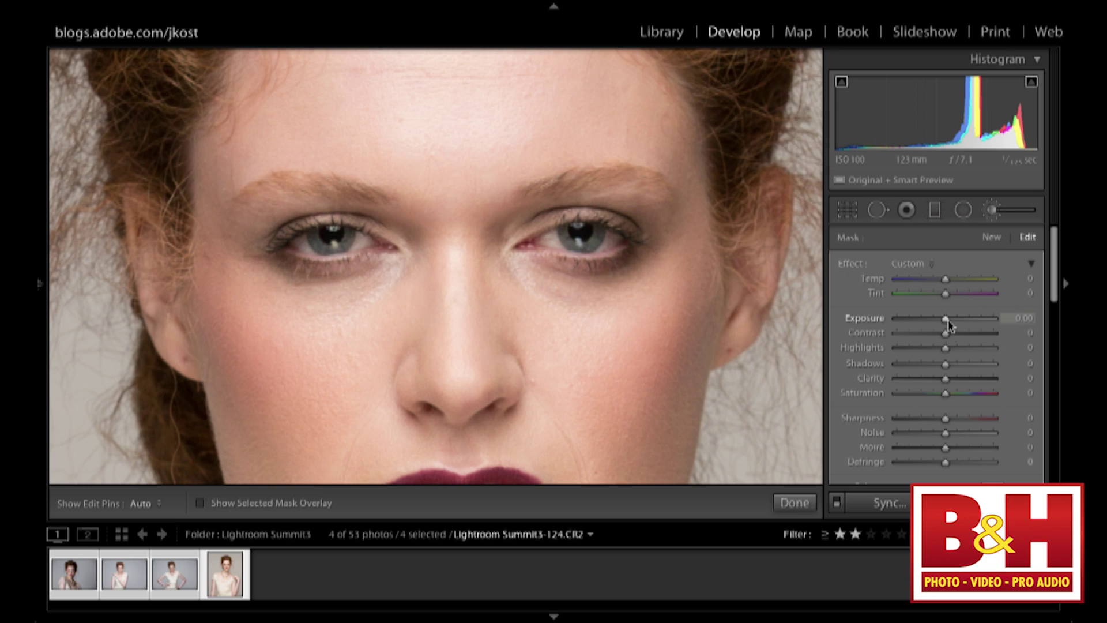
pyautogui.moveTo(950, 317); pyautogui.dragTo(957, 319)
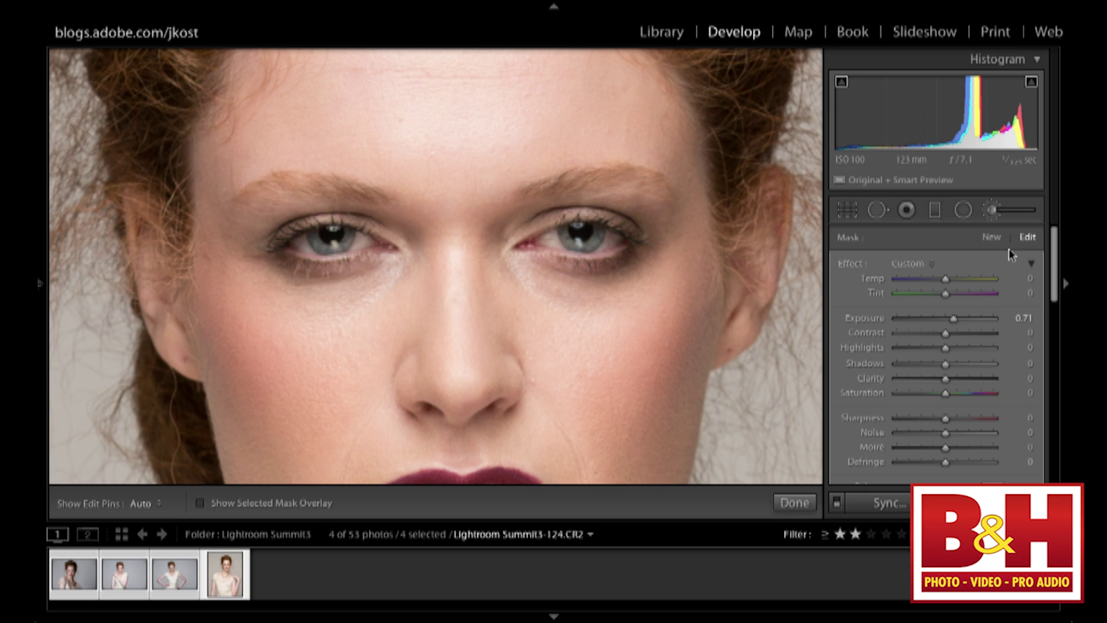
# Paint a separate new brush mask over the whites of the eyes, with Clarity reset to 0 and Exposure at 0.39
pyautogui.click(992, 238)
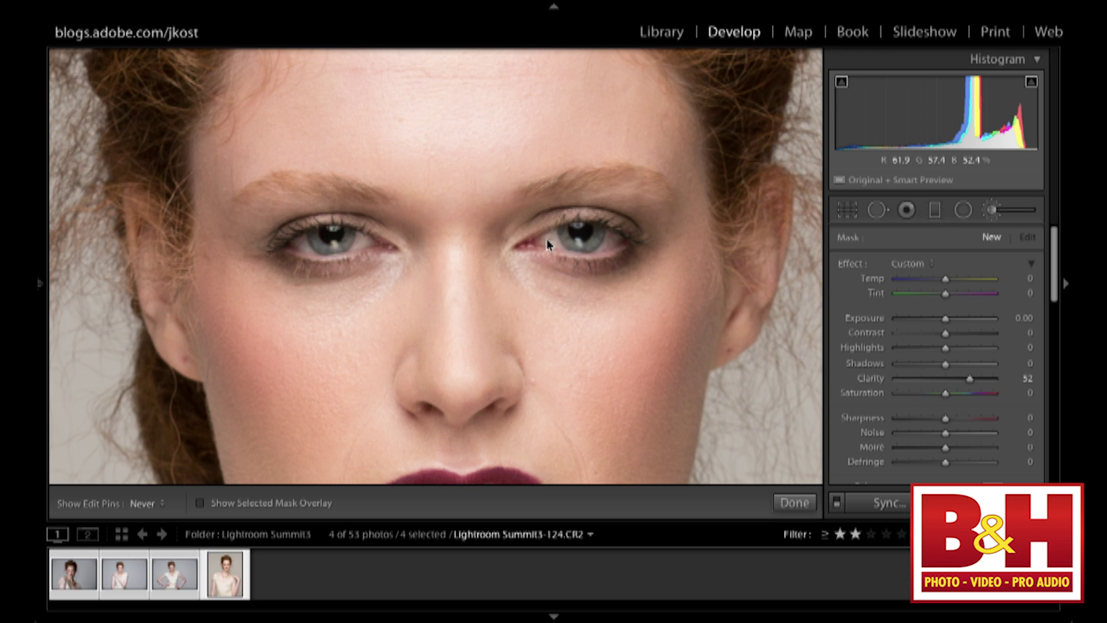
pyautogui.moveTo(545, 240); pyautogui.dragTo(608, 241)
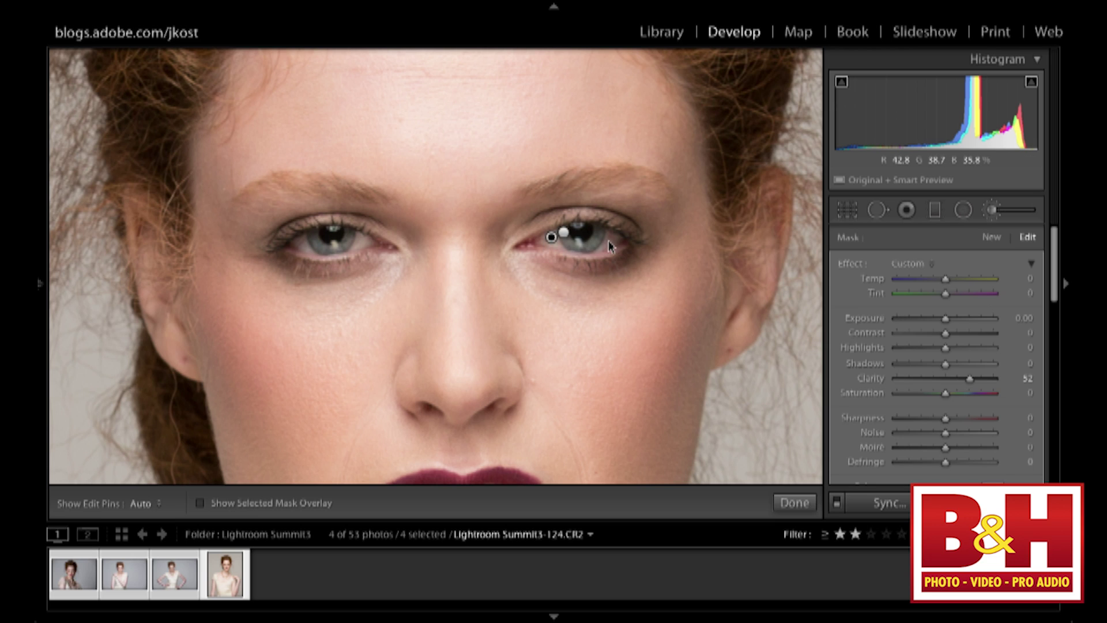
pyautogui.press('h')
pyautogui.doubleClick(878, 379)
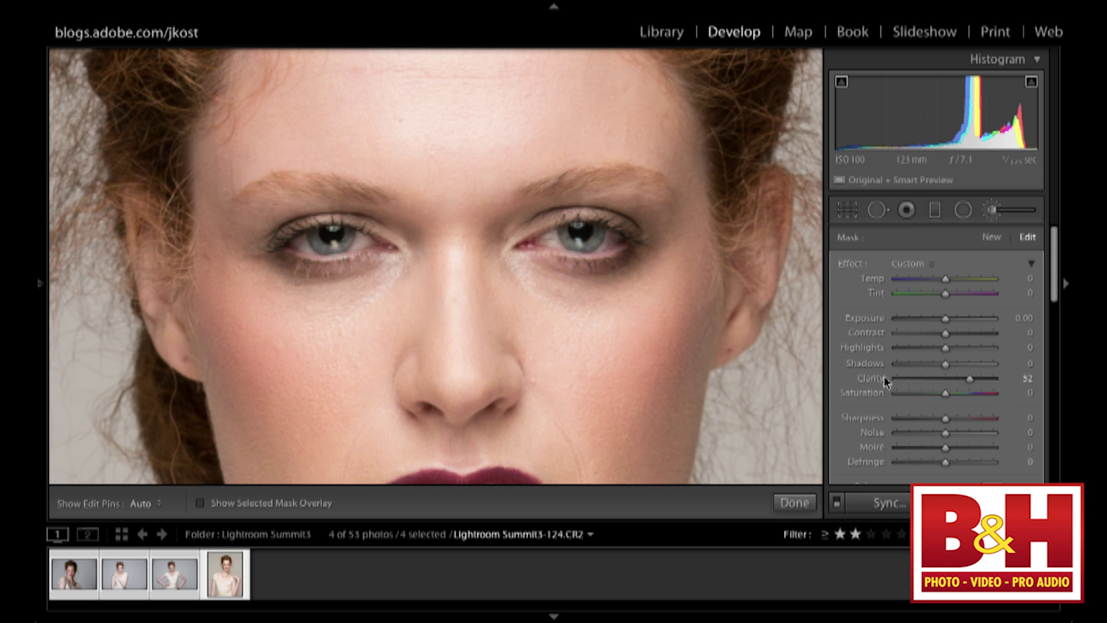
pyautogui.moveTo(946, 318)
pyautogui.mouseDown()
pyautogui.moveTo(1019, 318)
pyautogui.moveTo(949, 319)
pyautogui.mouseUp()
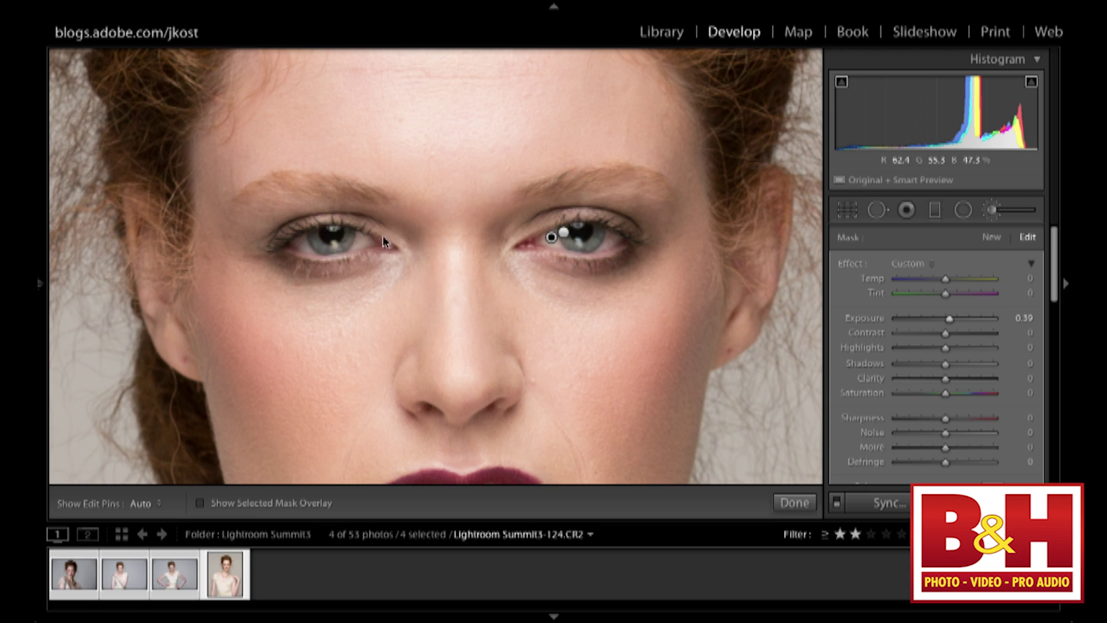
# Show the mask overlay and fill in the missed areas of the whites in both eyes with the brush
pyautogui.press('h')
pyautogui.press('h')
pyautogui.press('o')
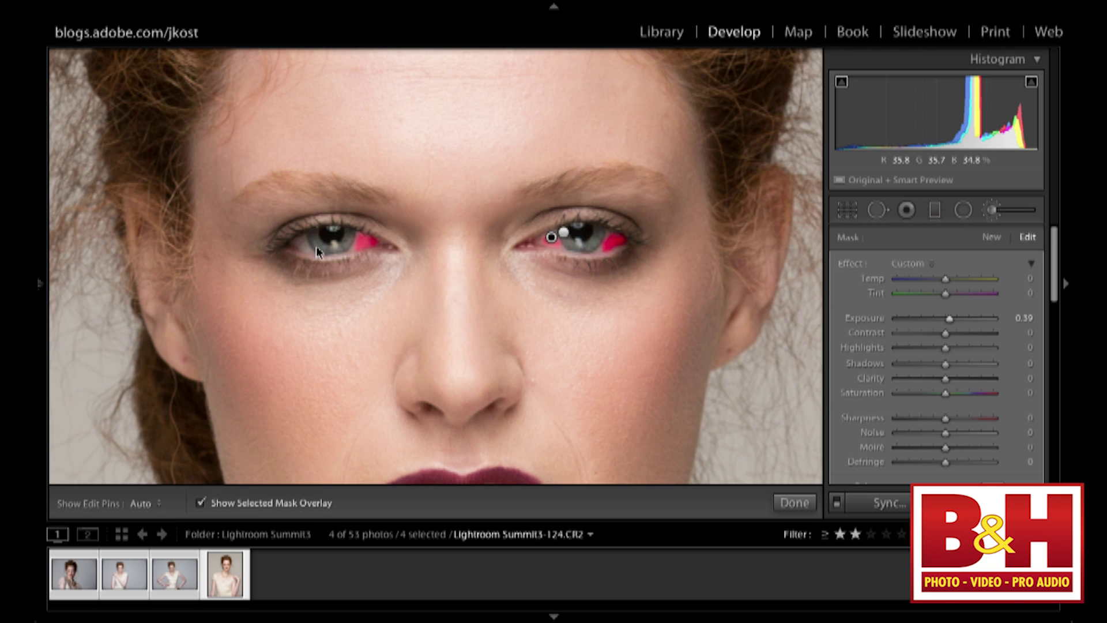
pyautogui.press('h')
pyautogui.moveTo(298, 246)
pyautogui.mouseDown()
pyautogui.moveTo(312, 254)
pyautogui.moveTo(299, 244)
pyautogui.mouseUp()
pyautogui.press('h')
pyautogui.press('h')
pyautogui.press('h')
pyautogui.press('h')
pyautogui.press('h')
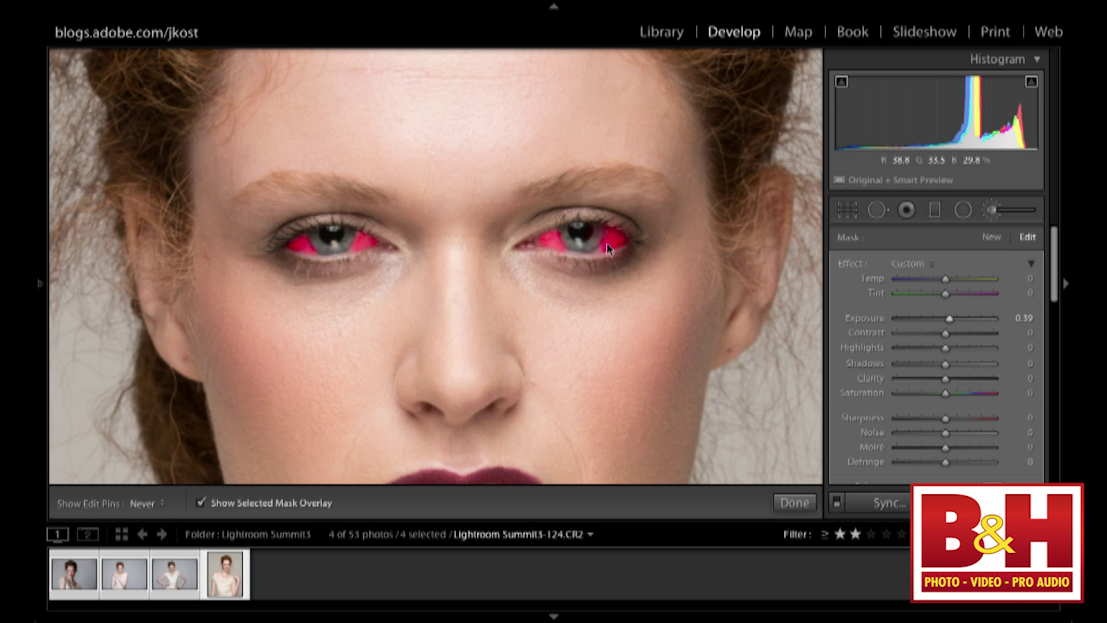
# Erase the mask spill along the lower eyelid and hide the mask overlay
pyautogui.press('h')
pyautogui.press('alt')
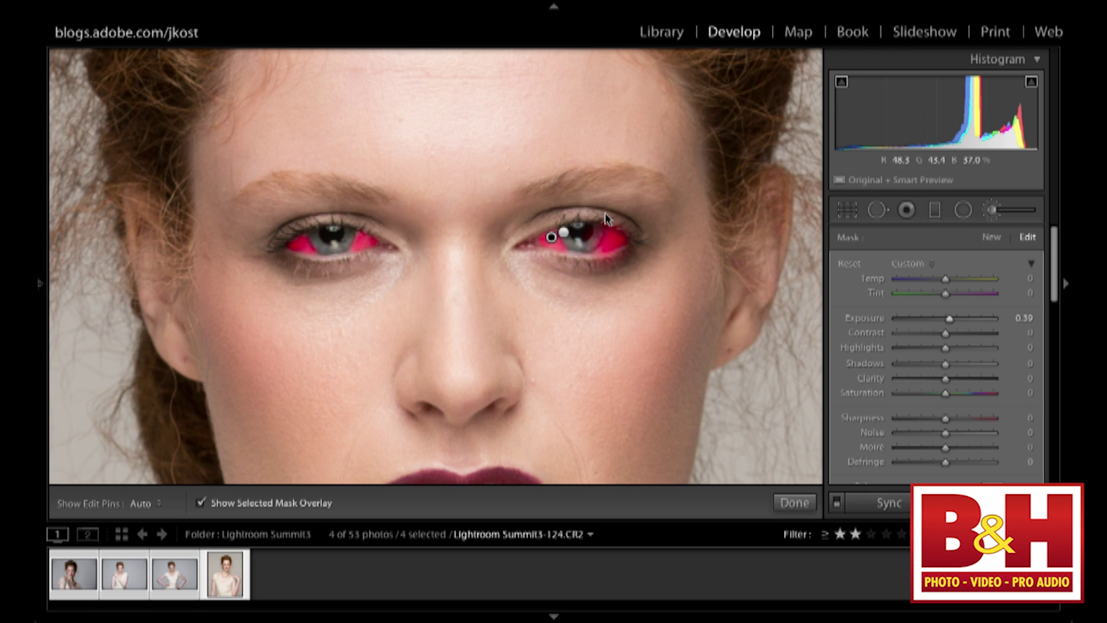
pyautogui.press('h')
pyautogui.press('h')
pyautogui.press('h')
pyautogui.press('h')
pyautogui.press('h')
pyautogui.press('h')
pyautogui.press('o')
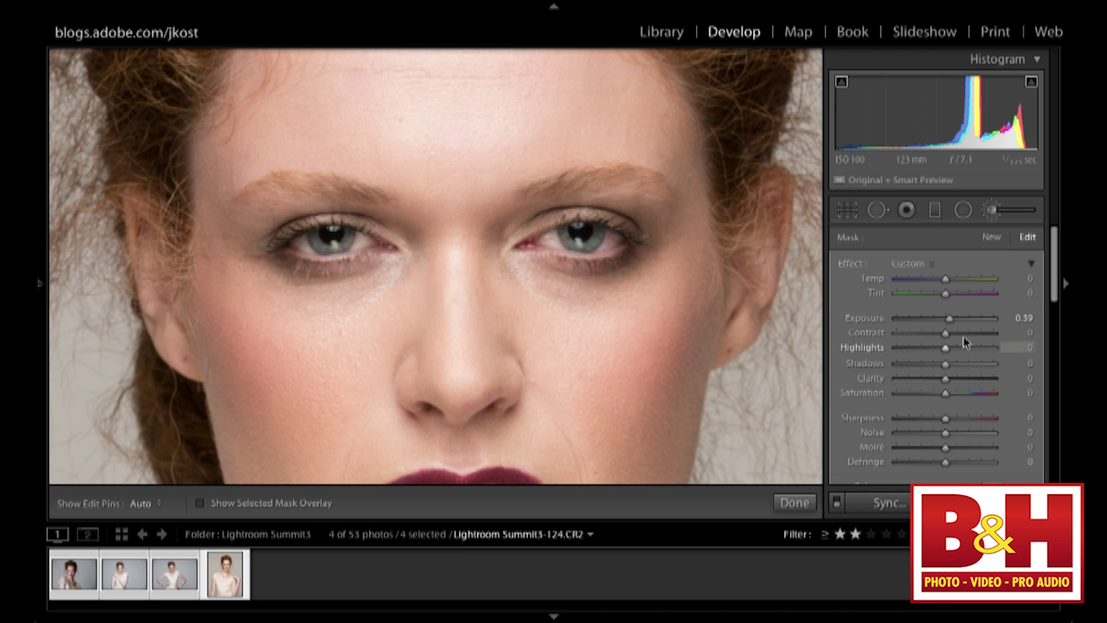
# Set the eye-white mask's Exposure to 0.47 and Saturation to -27
pyautogui.moveTo(950, 318); pyautogui.dragTo(952, 321)
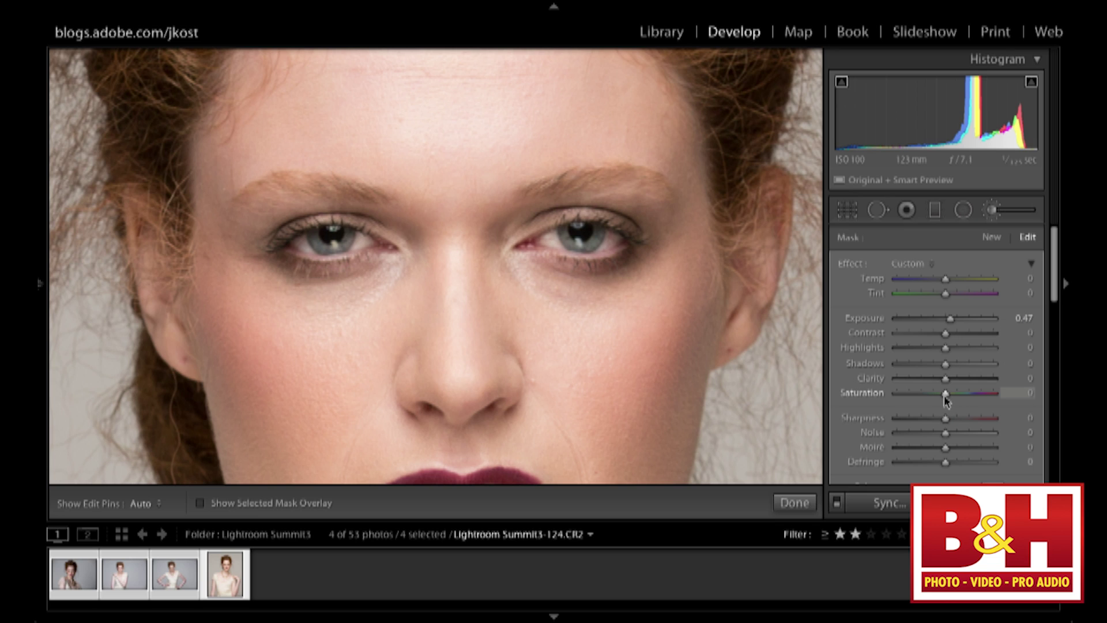
pyautogui.moveTo(945, 395); pyautogui.dragTo(930, 395)
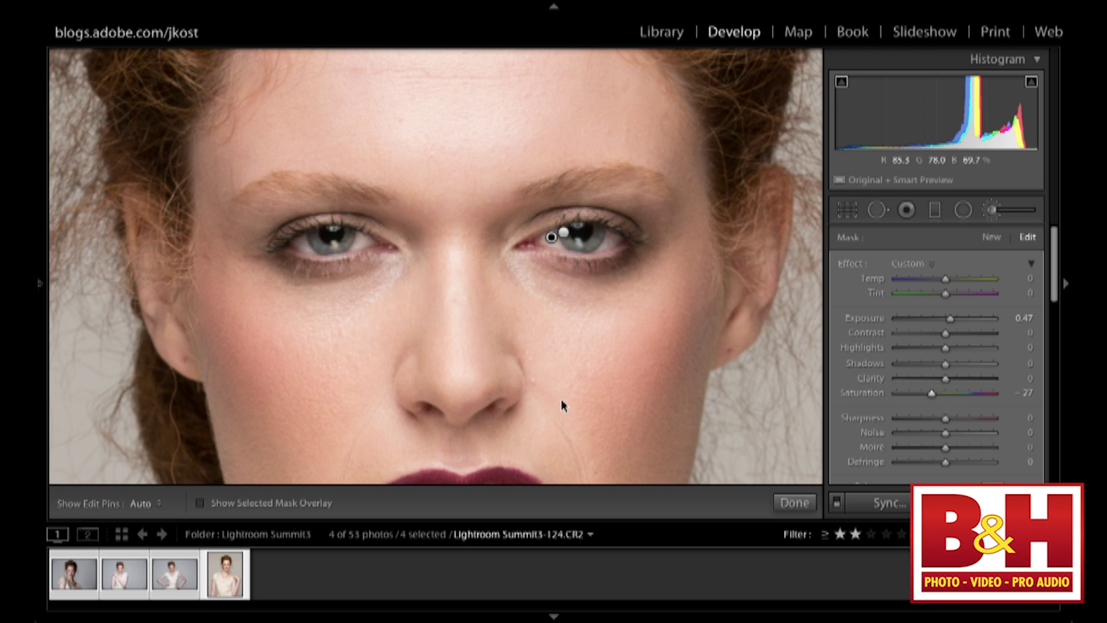
# Heal small spots on both earlobes, beside the nose, and on the cheek and chin with a size 9 Spot Removal brush
pyautogui.scroll(-5, 566, 361)
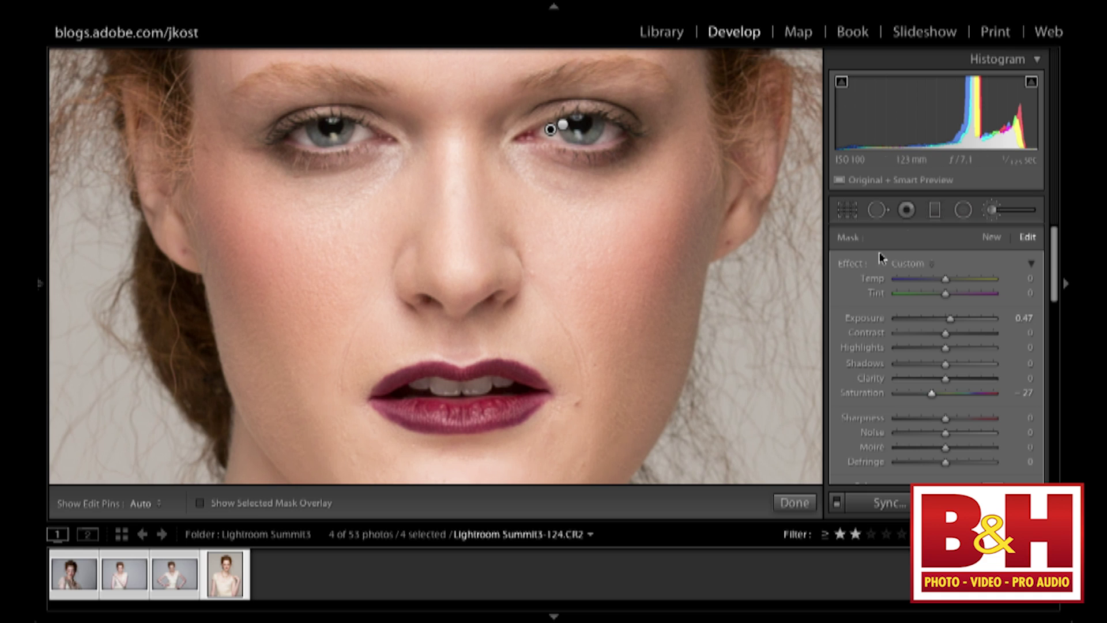
pyautogui.press('q')
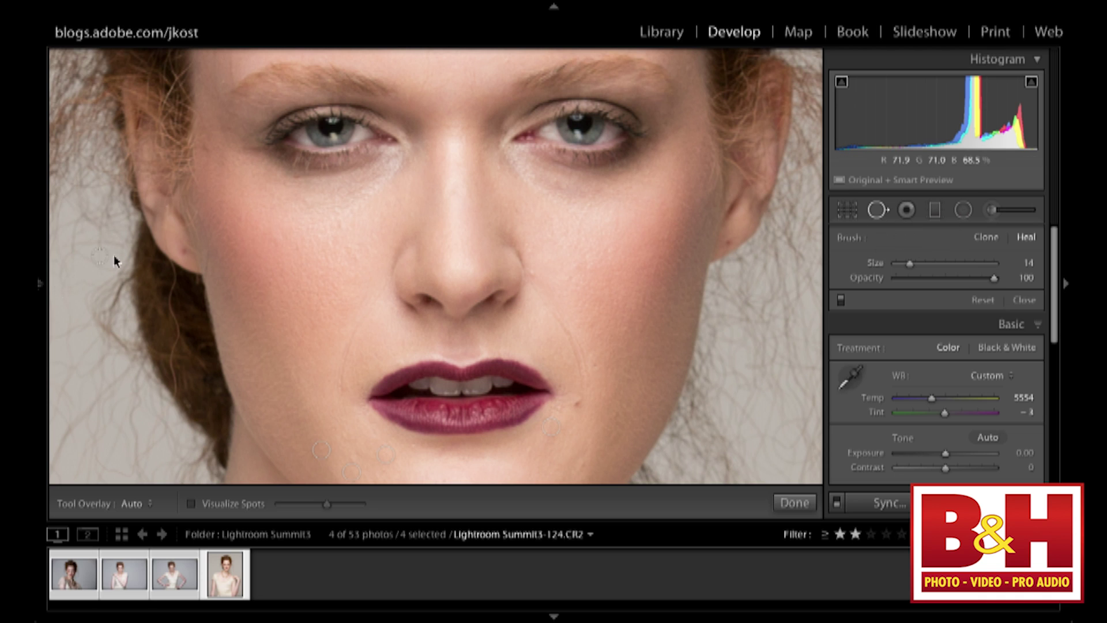
pyautogui.scroll(-3, 186, 256)
pyautogui.click(185, 252)
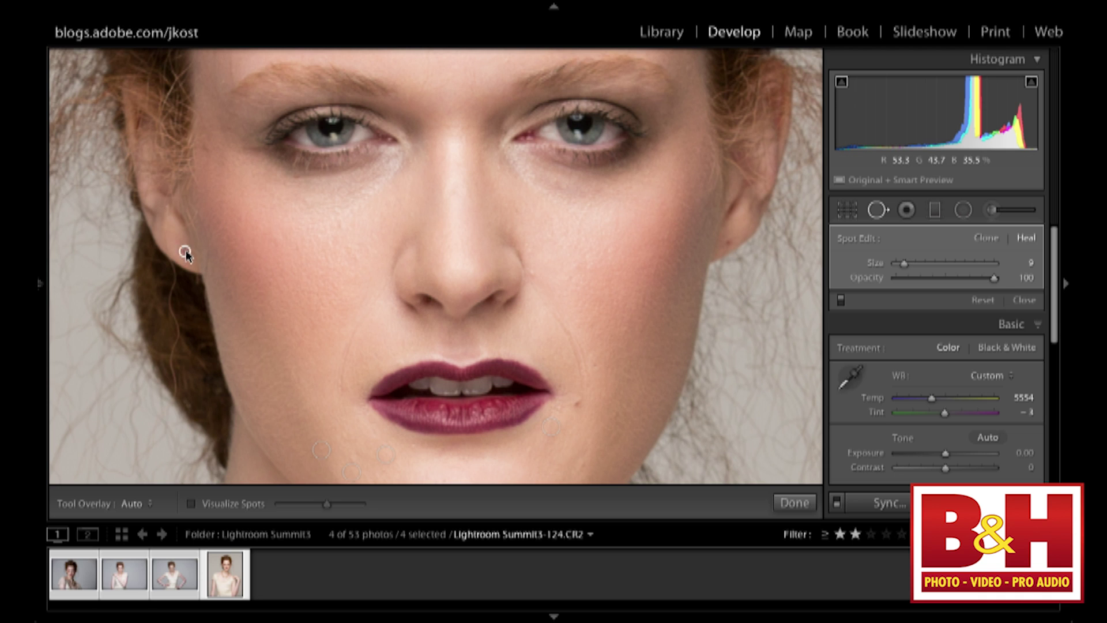
pyautogui.click(729, 244)
pyautogui.click(533, 275)
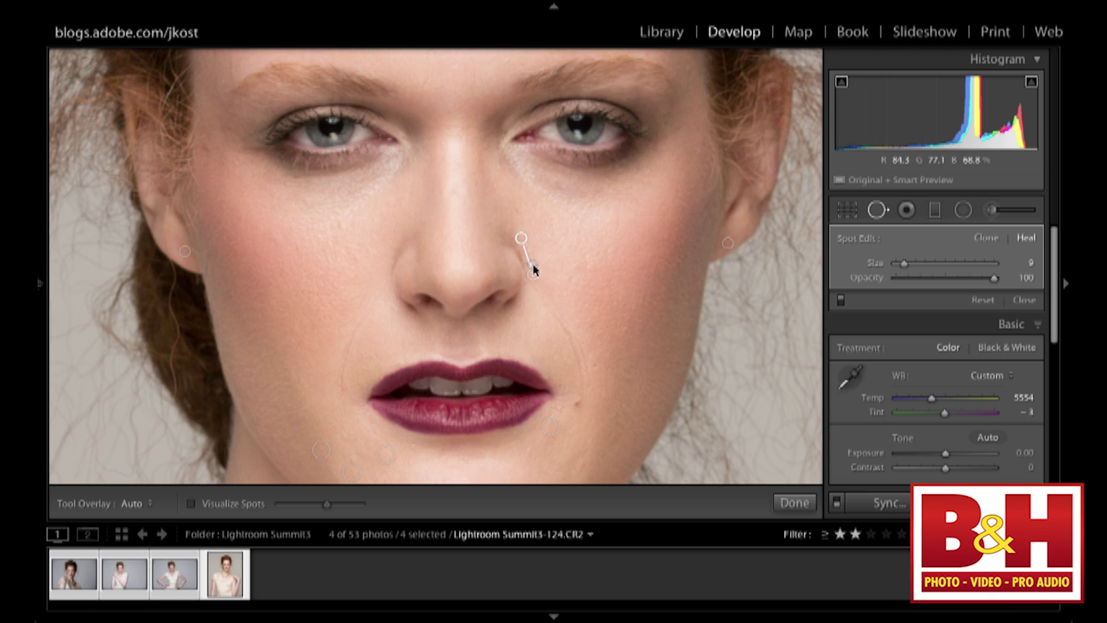
pyautogui.click(596, 365)
pyautogui.click(615, 415)
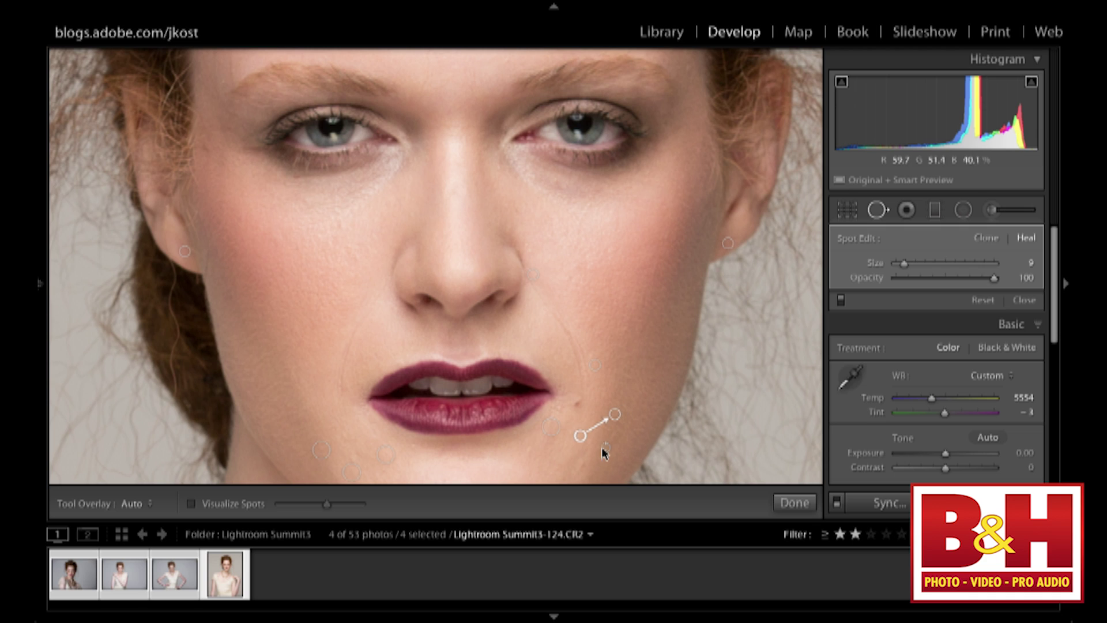
pyautogui.click(583, 466)
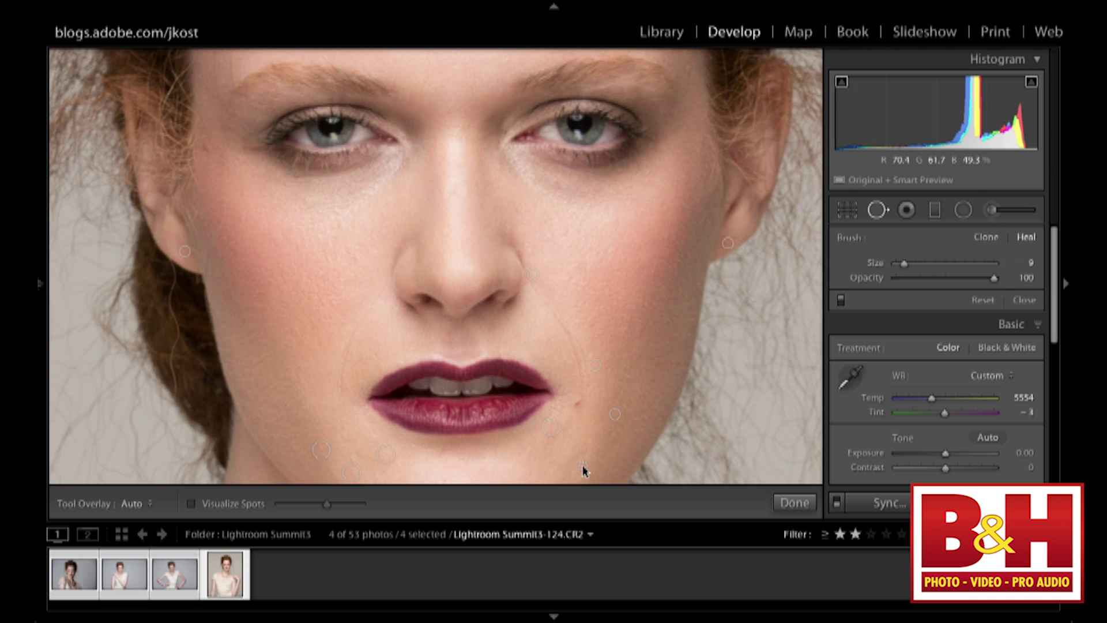
pyautogui.click(570, 281)
pyautogui.click(529, 238)
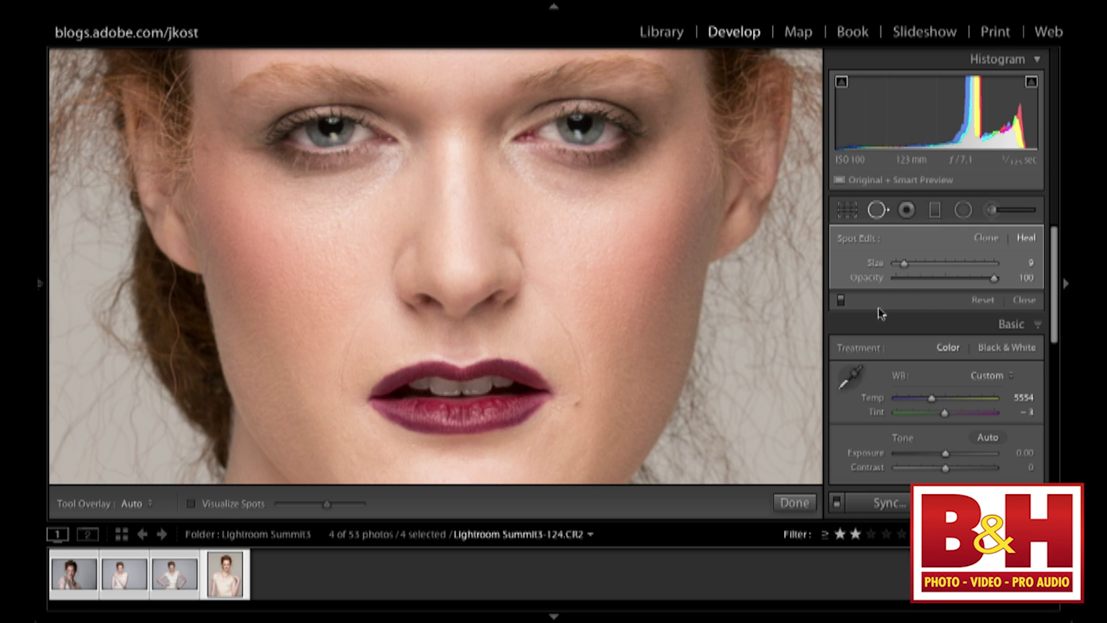
pyautogui.click(871, 212)
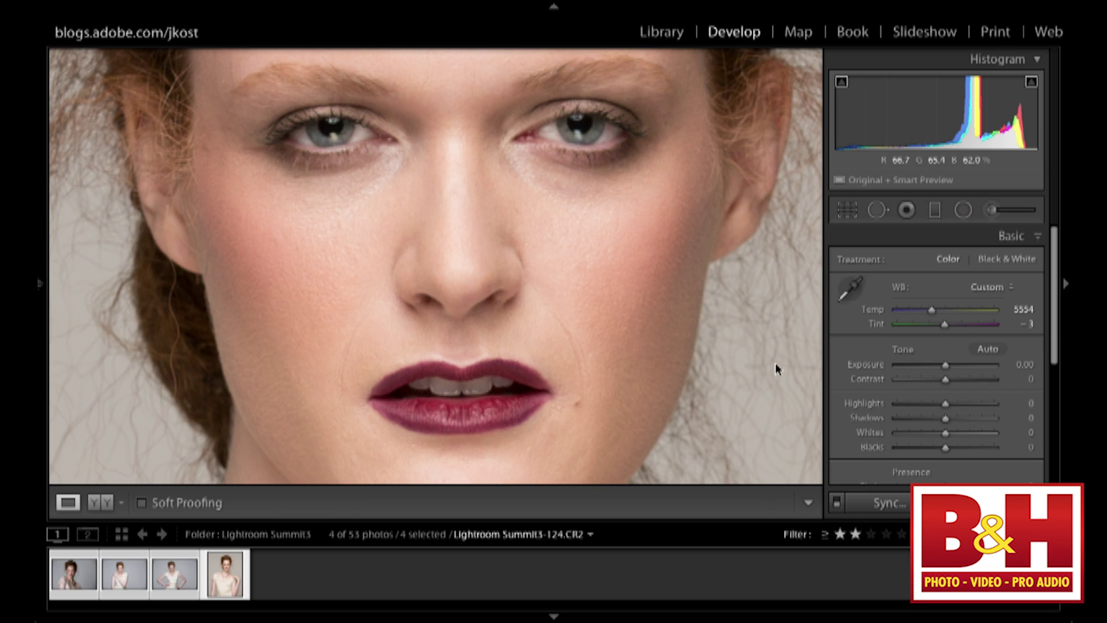
pyautogui.click(686, 385)
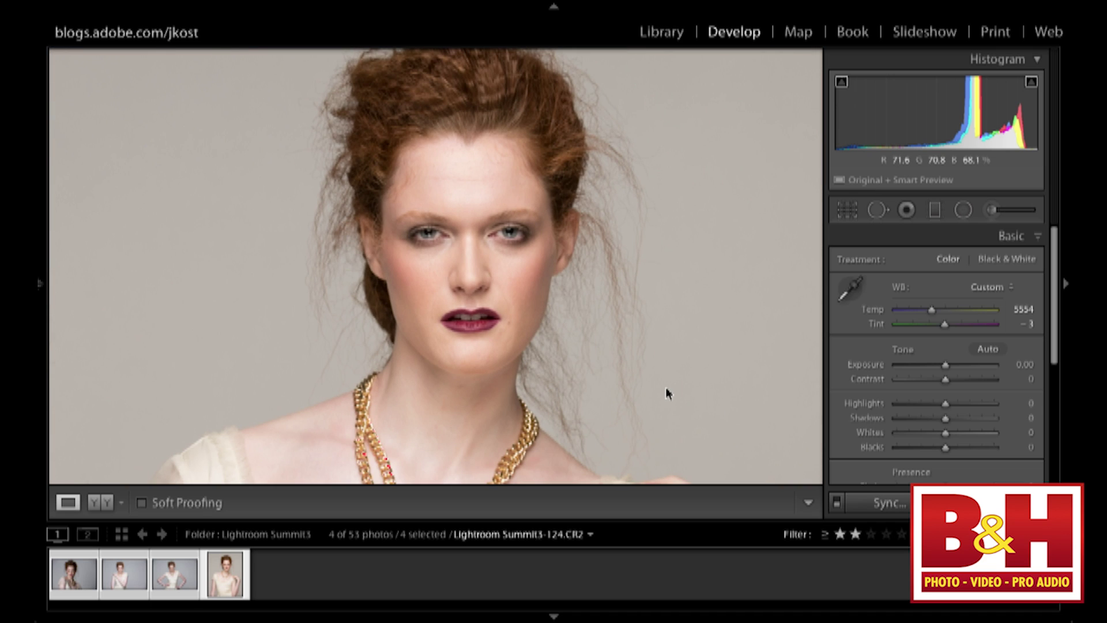
# Desaturate the skin with the HSL targeted adjustment tool, bringing Saturation to about -56 for Orange and -3 for Yellow
pyautogui.click(992, 211)
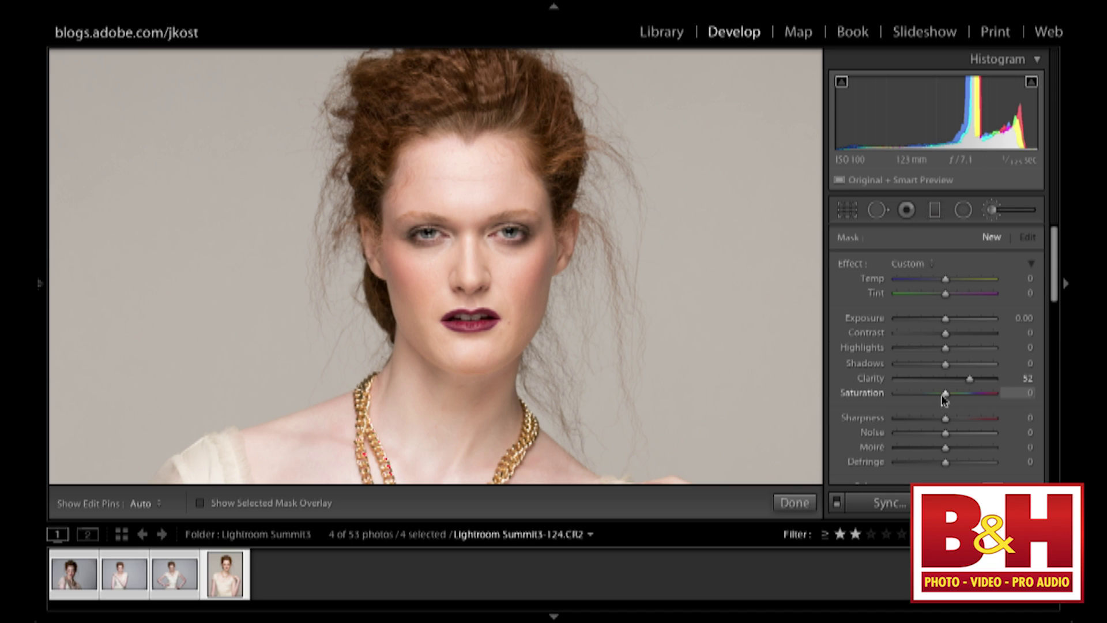
pyautogui.click(992, 211)
pyautogui.scroll(-3, 938, 429)
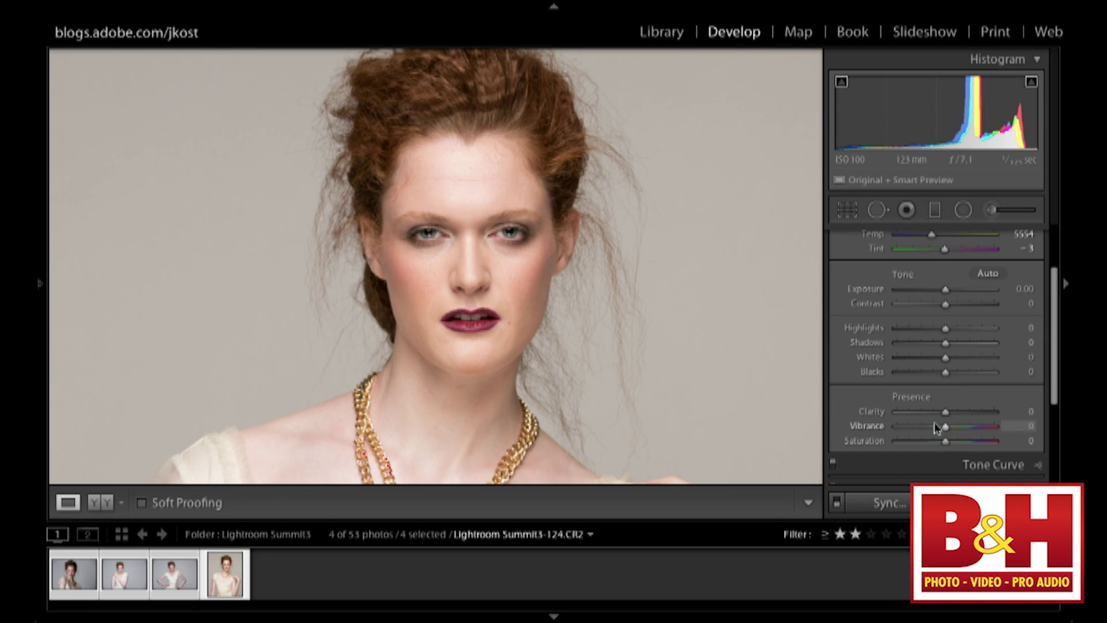
pyautogui.scroll(-3, 939, 429)
pyautogui.scroll(4, 922, 392)
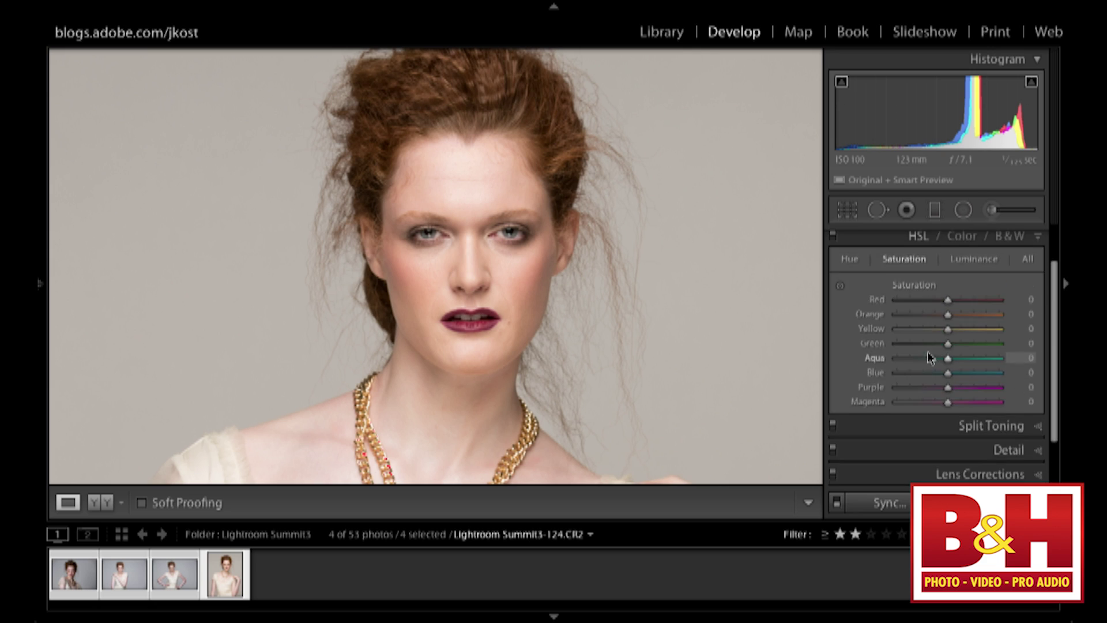
pyautogui.click(840, 334)
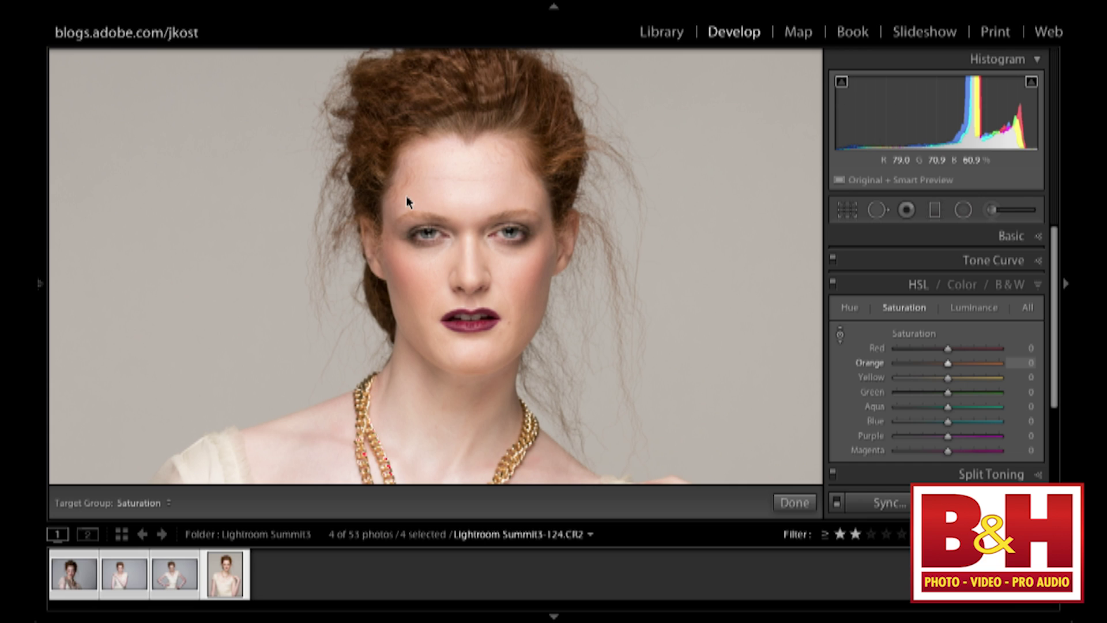
pyautogui.moveTo(407, 199); pyautogui.dragTo(412, 235)
pyautogui.hotkey('ctrl', 'z')
pyautogui.moveTo(417, 193); pyautogui.dragTo(429, 414)
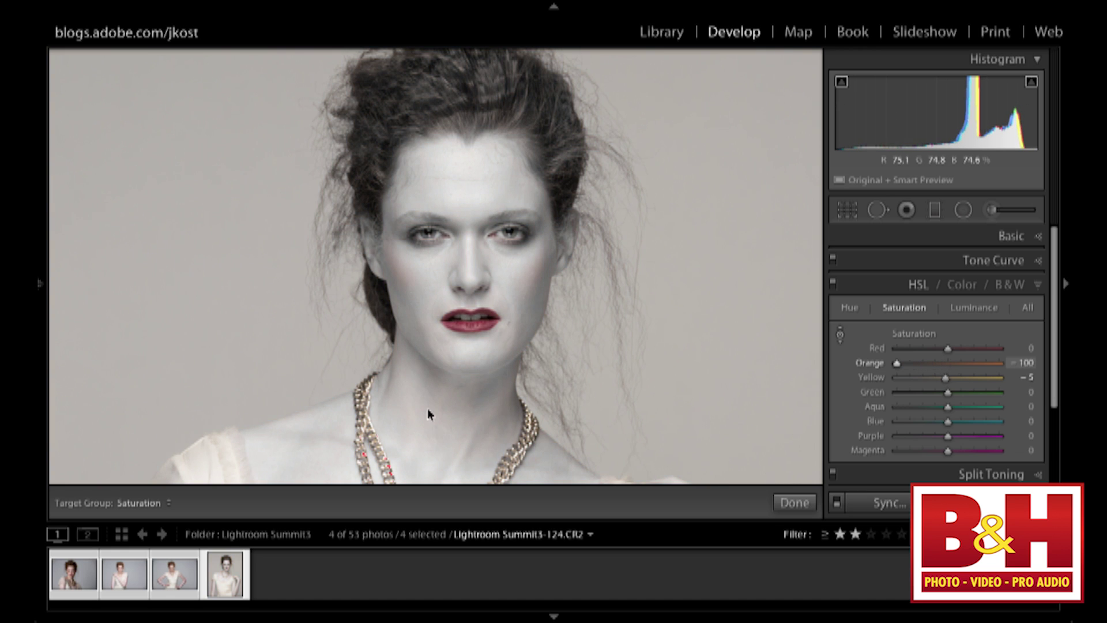
pyautogui.moveTo(430, 431); pyautogui.dragTo(366, 355)
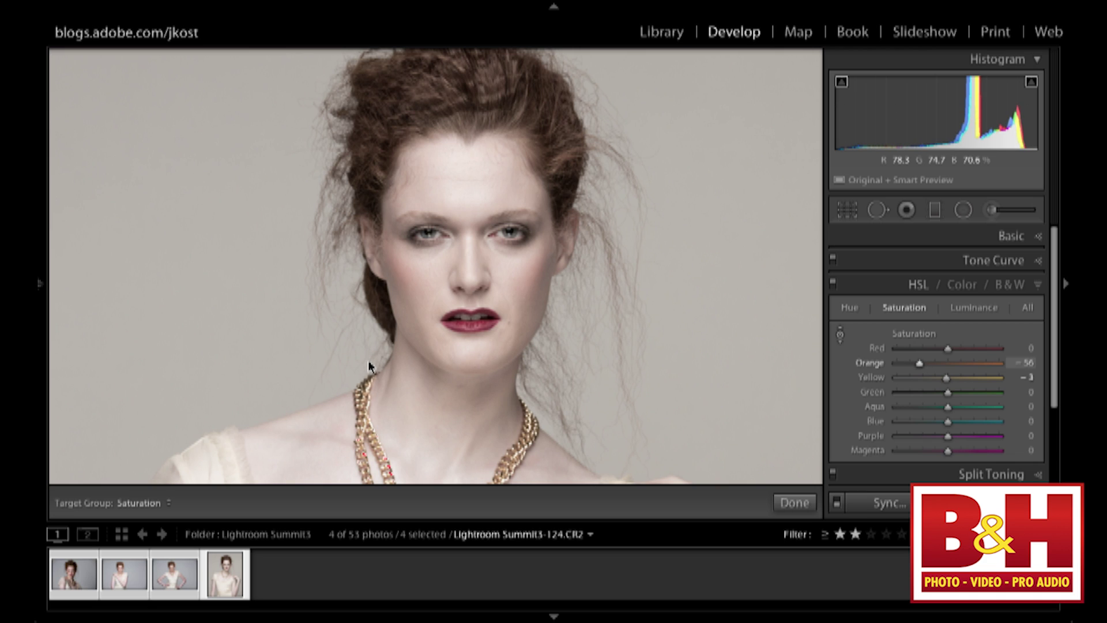
pyautogui.moveTo(373, 375); pyautogui.dragTo(372, 365)
# Brighten the skin with the targeted adjustment tool, raising HSL Luminance to +76 for Orange and +3 for Yellow
pyautogui.click(976, 310)
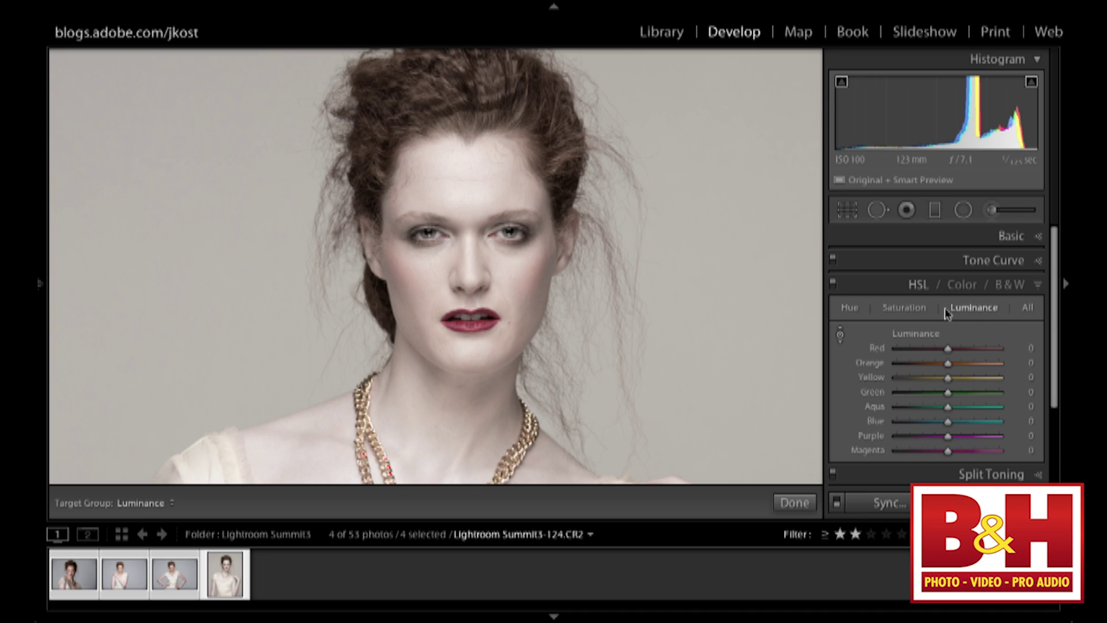
pyautogui.moveTo(420, 198); pyautogui.dragTo(402, 147)
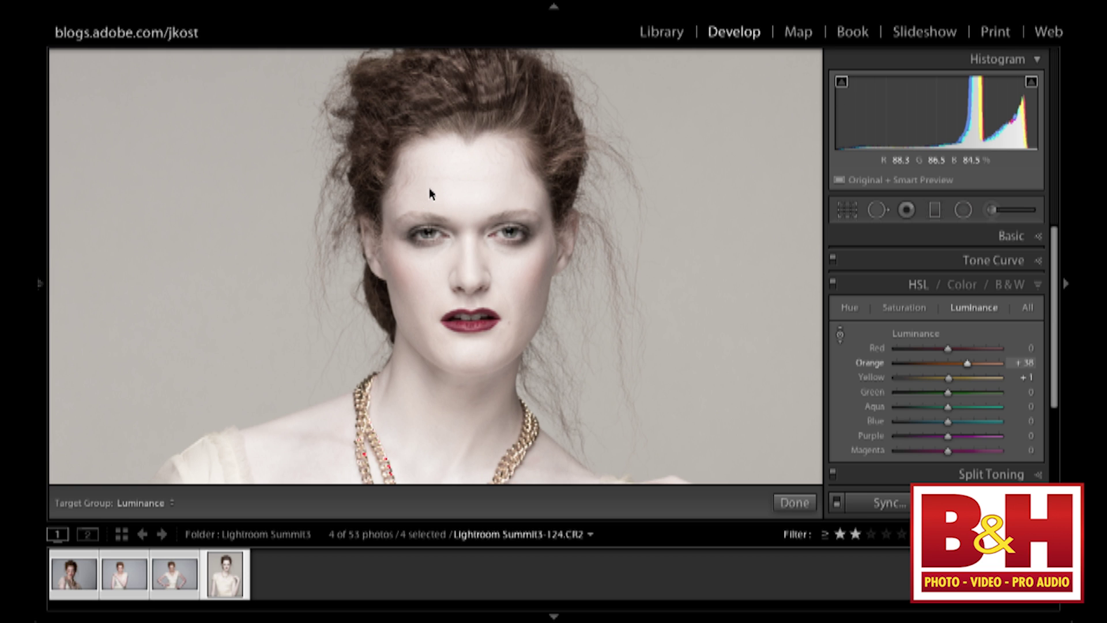
pyautogui.moveTo(443, 195); pyautogui.dragTo(380, 177)
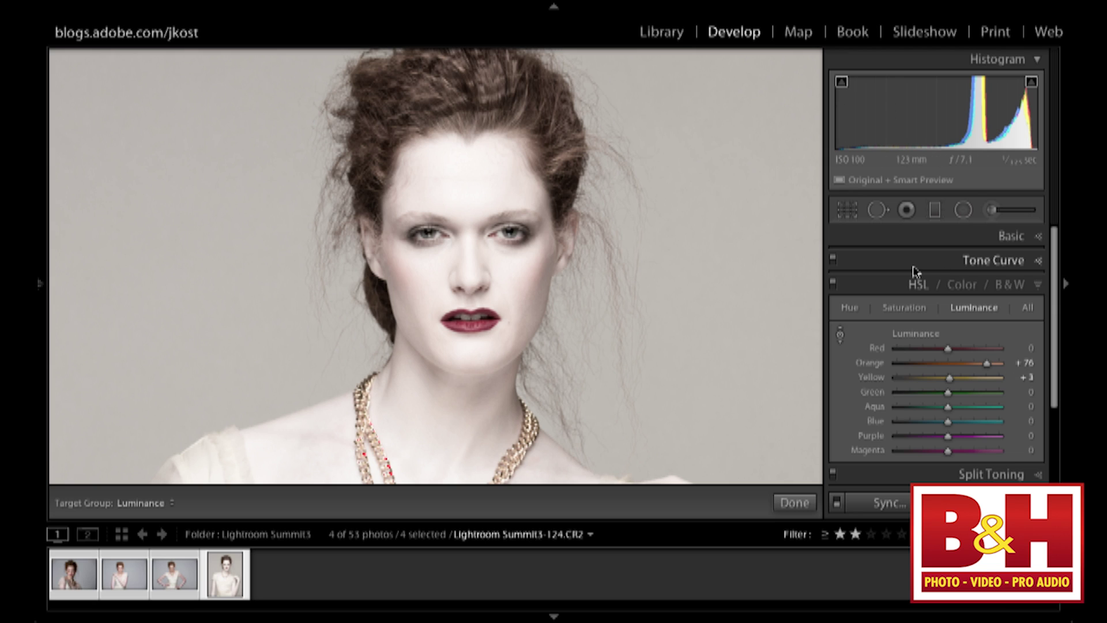
# Paint the hair with the Adjustment Brush at Clarity 53 and set the mask's Exposure to 1.06
pyautogui.click(992, 211)
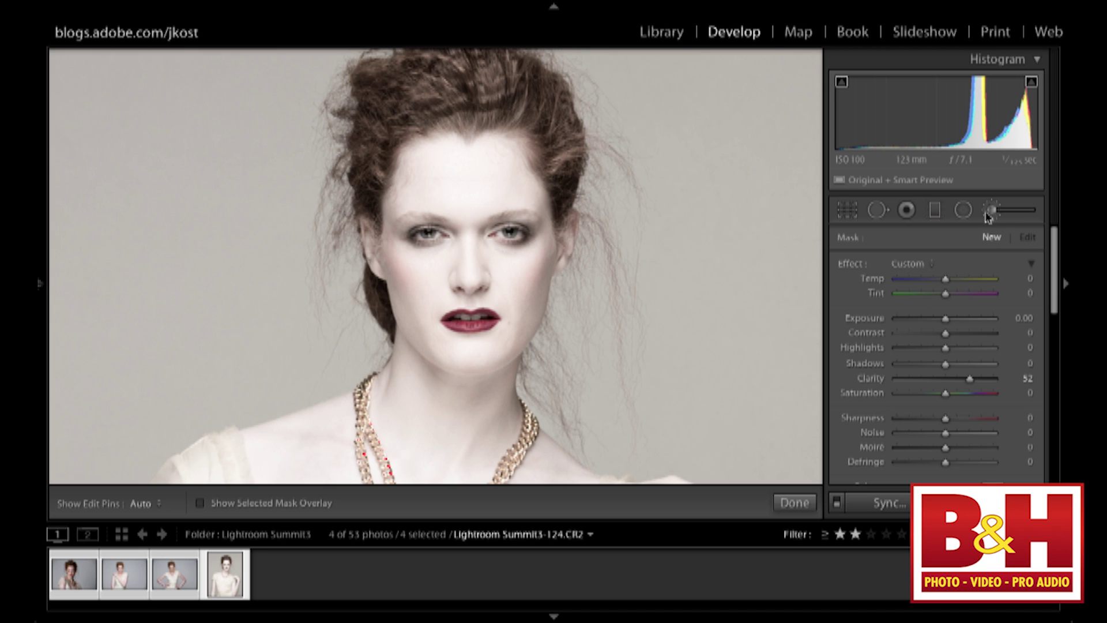
pyautogui.moveTo(970, 380); pyautogui.dragTo(973, 380)
pyautogui.moveTo(495, 97)
pyautogui.mouseDown()
pyautogui.moveTo(403, 116)
pyautogui.moveTo(511, 85)
pyautogui.moveTo(441, 107)
pyautogui.mouseUp()
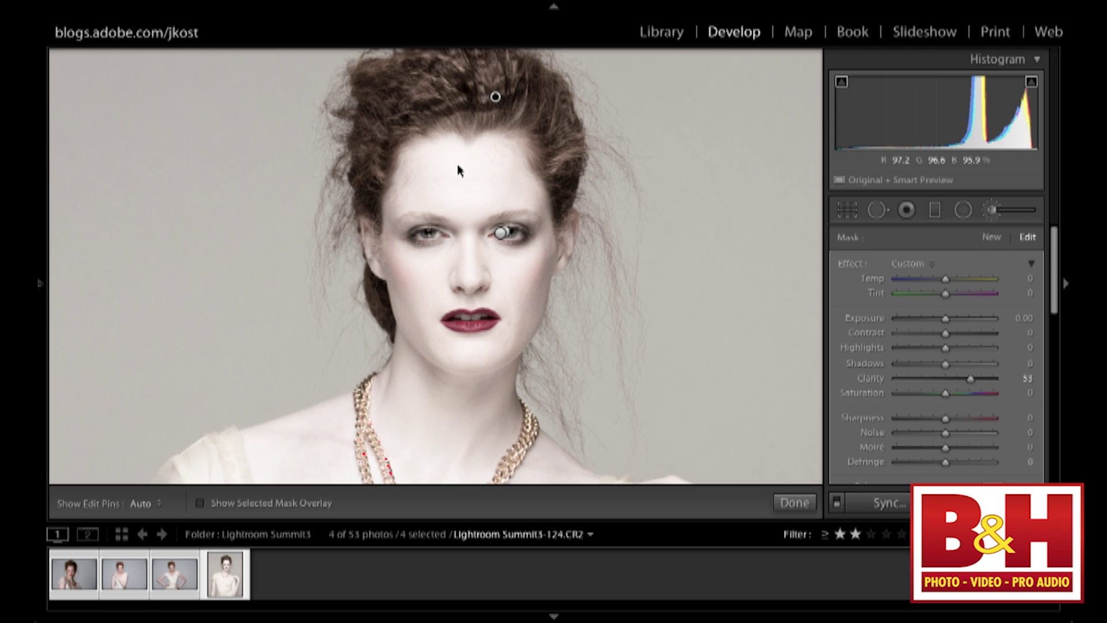
pyautogui.press('h')
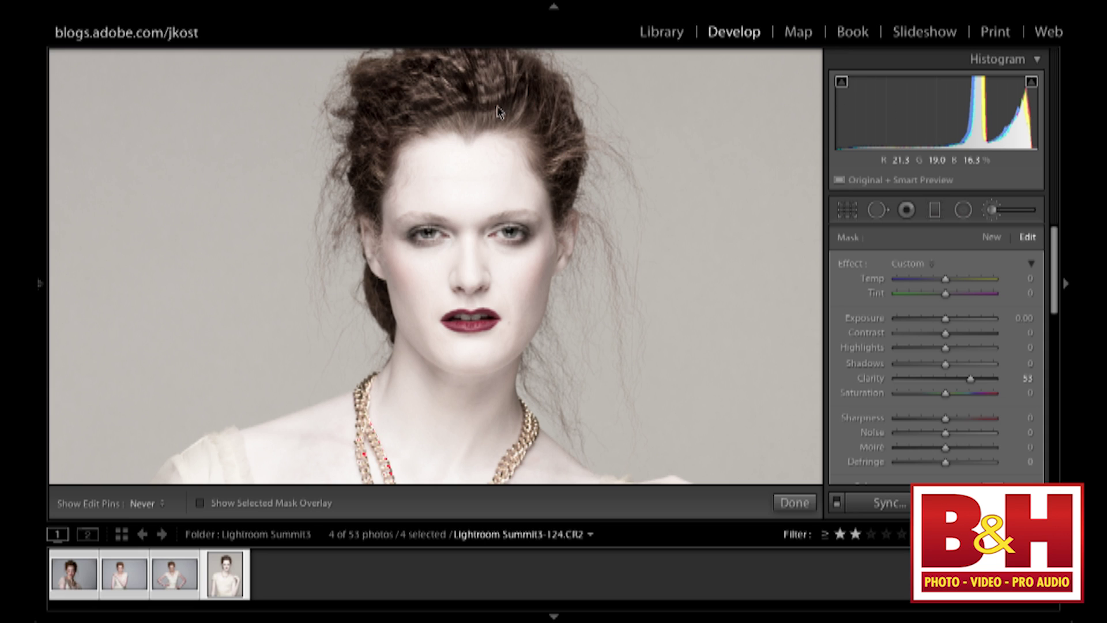
pyautogui.press('h')
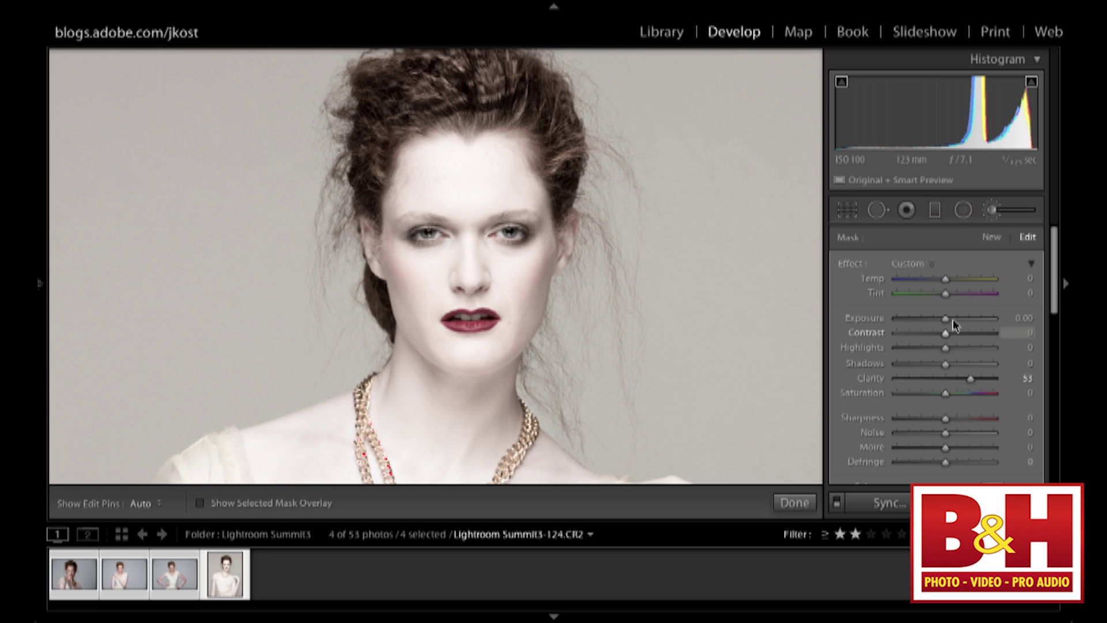
pyautogui.moveTo(946, 319); pyautogui.dragTo(961, 323)
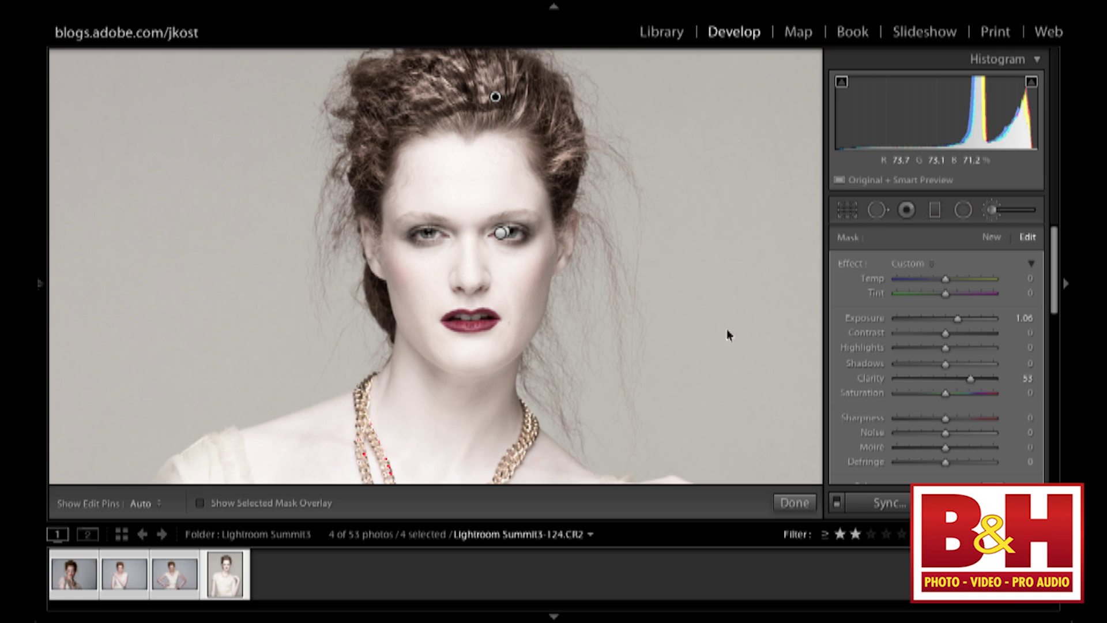
# Create a new brush mask with Clarity reset to 0 and Sharpness at 35, and paint it over the necklace
pyautogui.moveTo(694, 316); pyautogui.dragTo(691, 35)
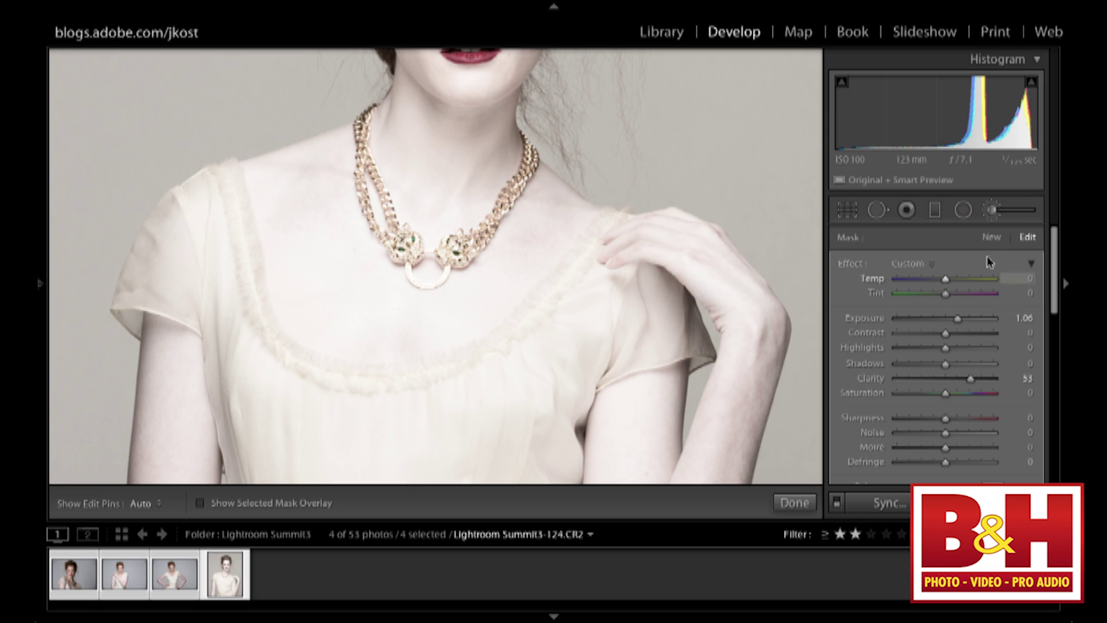
pyautogui.click(992, 239)
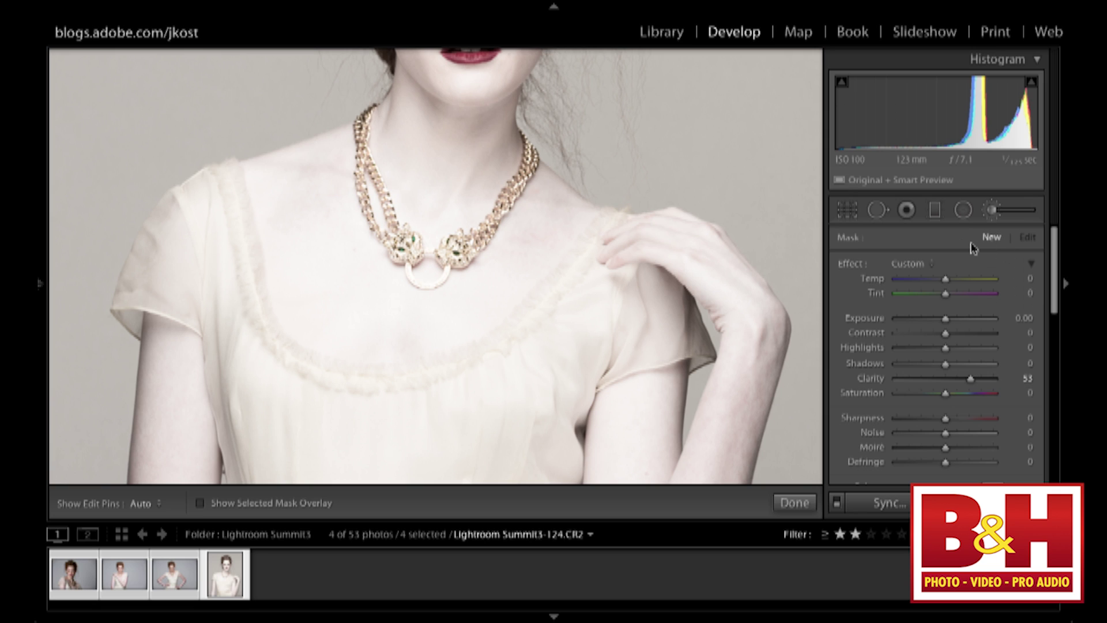
pyautogui.doubleClick(875, 378)
pyautogui.moveTo(943, 420)
pyautogui.mouseDown()
pyautogui.moveTo(981, 422)
pyautogui.moveTo(962, 420)
pyautogui.mouseUp()
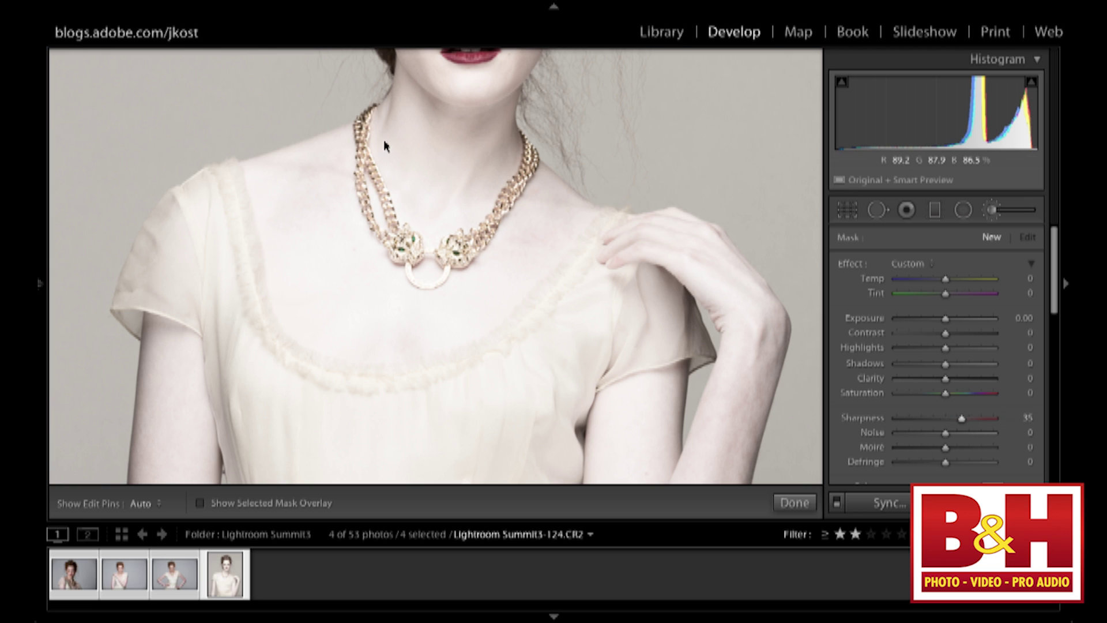
pyautogui.press('h')
pyautogui.click(402, 241)
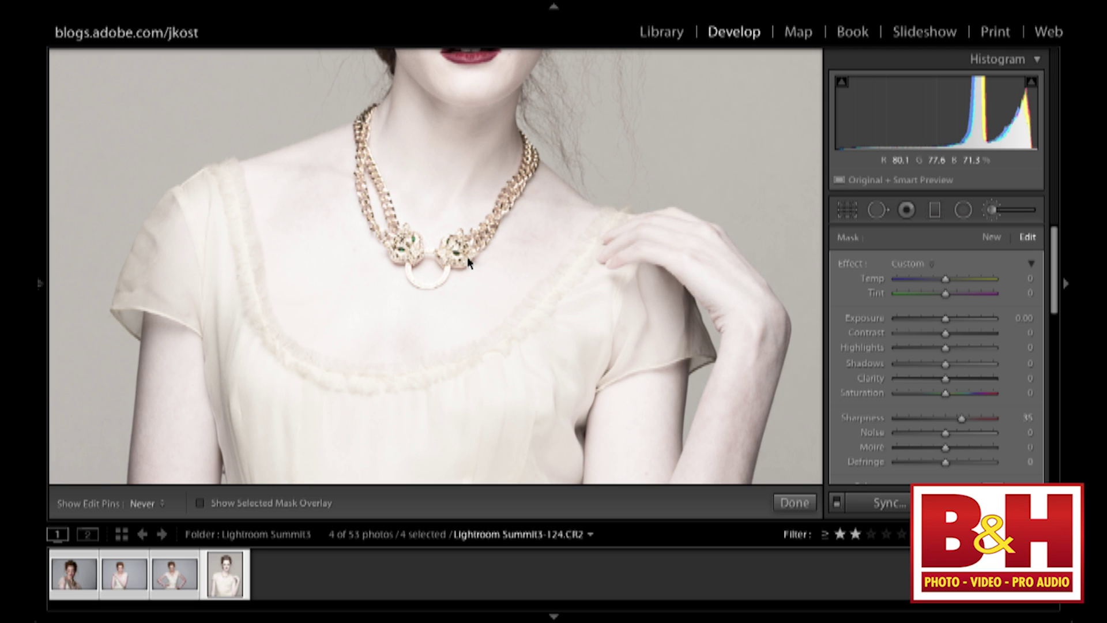
pyautogui.press('h')
pyautogui.scroll(-5, 950, 364)
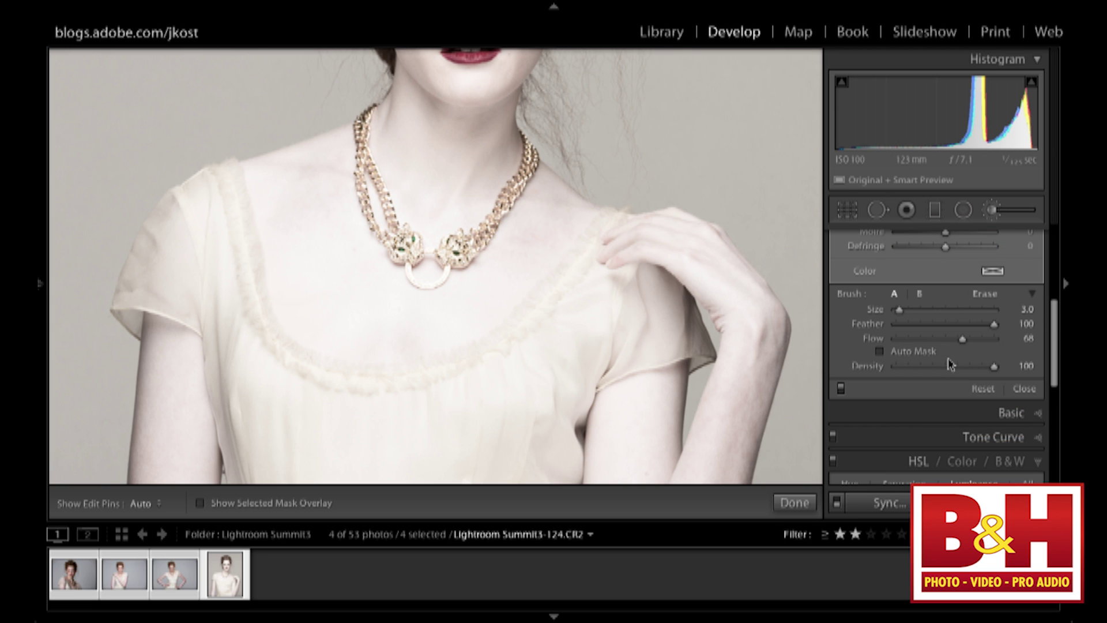
pyautogui.scroll(5, 950, 365)
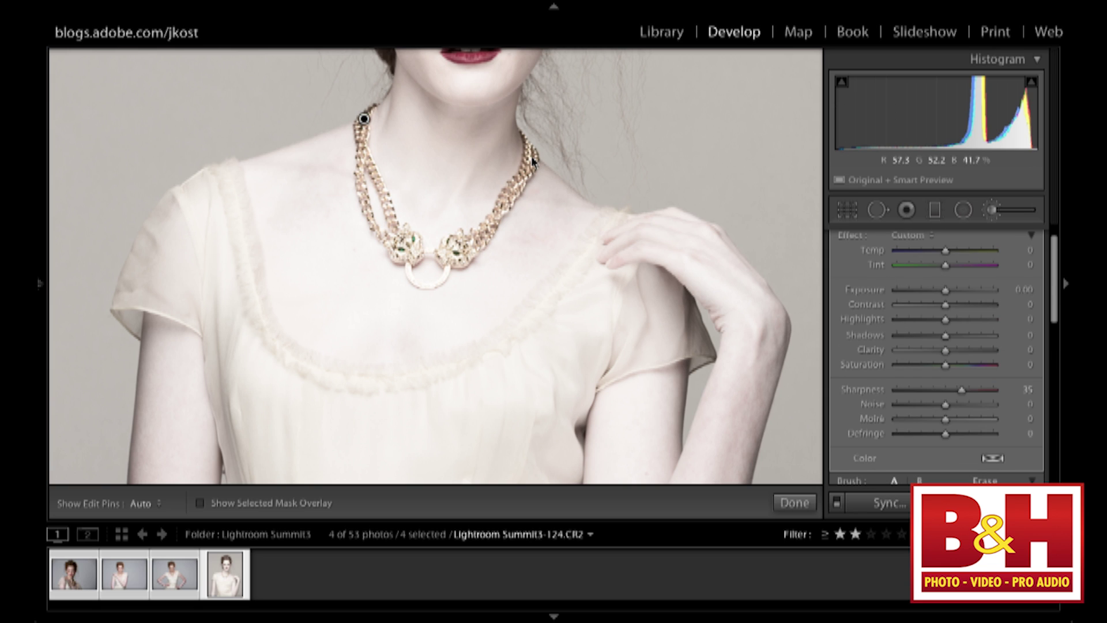
# Compare the brush work with the edit pins hidden and shown, and slightly lower the local adjustment's Exposure
pyautogui.press('h')
pyautogui.press('h')
pyautogui.press('h')
pyautogui.press('h')
pyautogui.press('h')
pyautogui.press('h')
pyautogui.moveTo(943, 292); pyautogui.dragTo(938, 294)
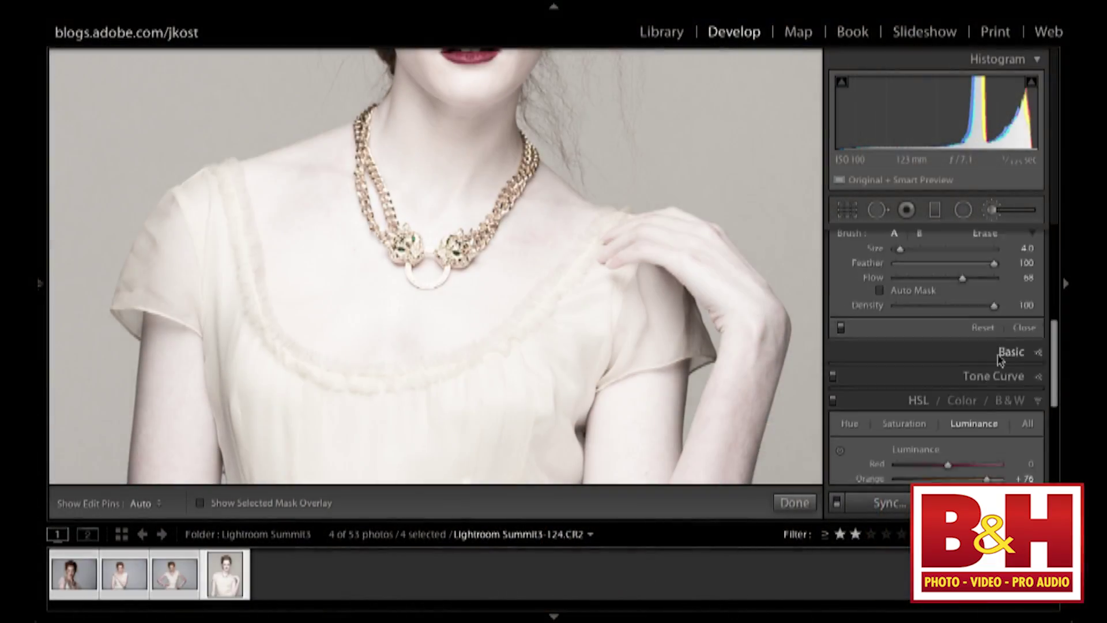
# Show the whole photo and synchronize all settings except Local Adjustments to the other selected photos
pyautogui.scroll(-5, 1001, 359)
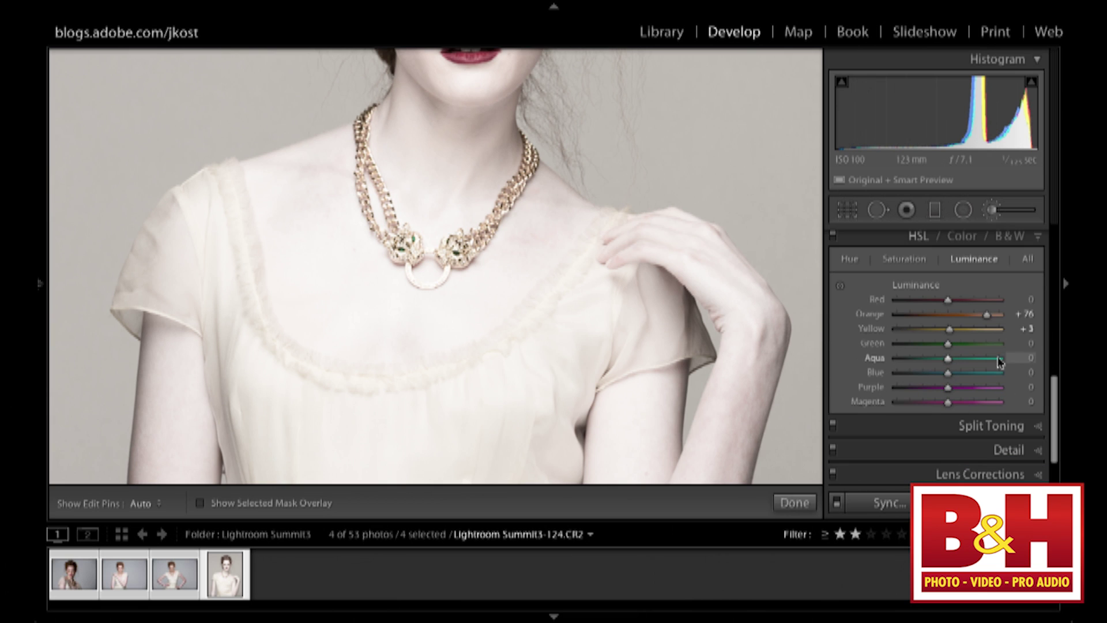
pyautogui.press('super+minus')
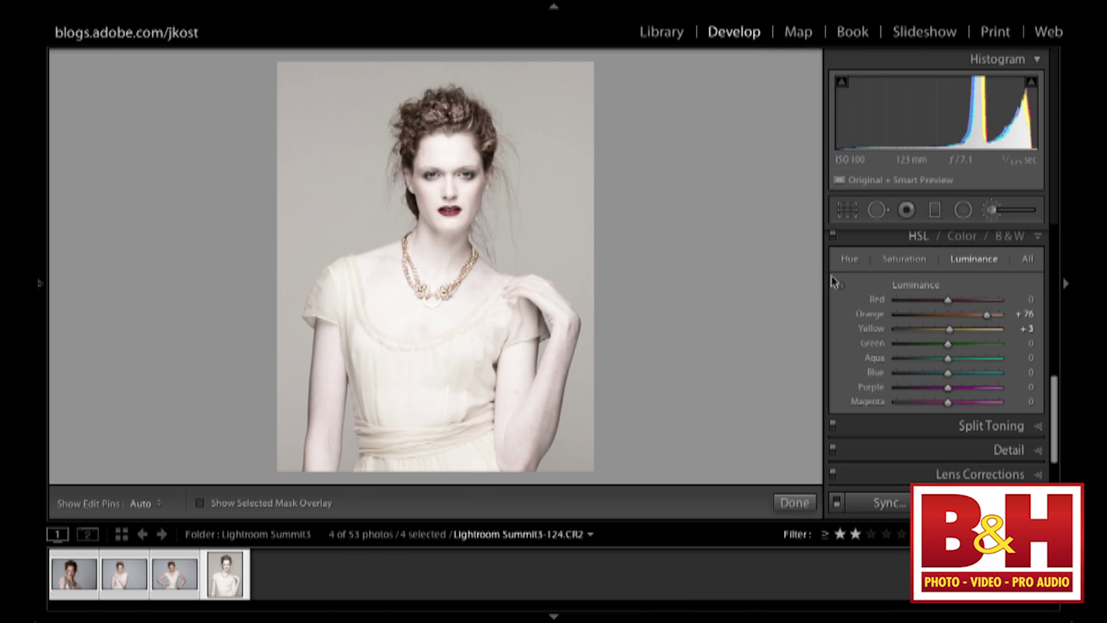
pyautogui.click(963, 210)
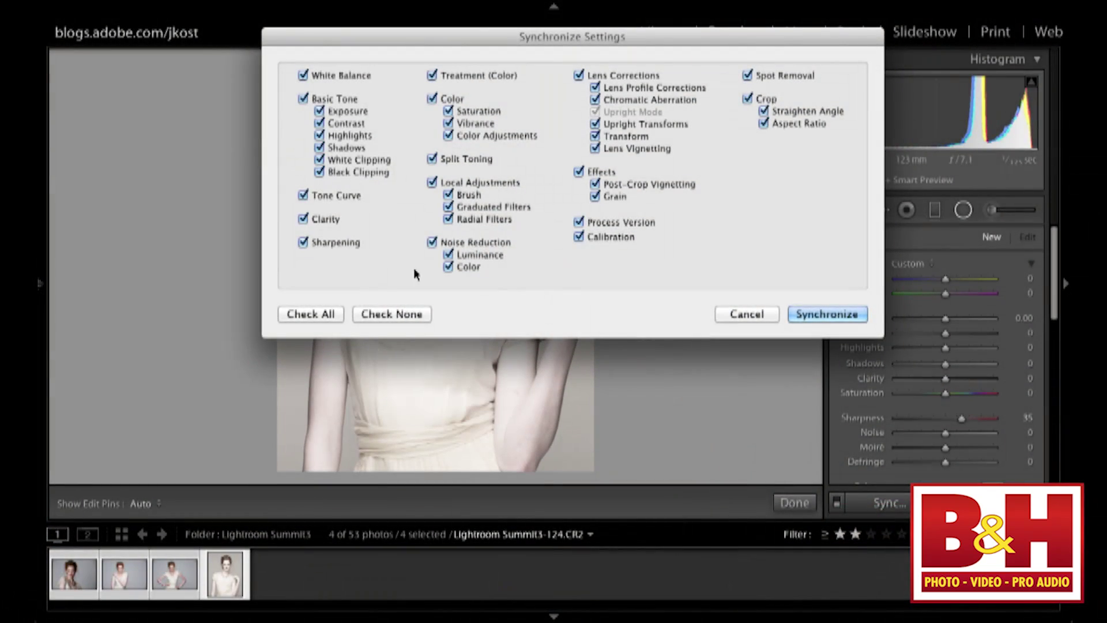
pyautogui.click(432, 182)
pyautogui.click(809, 316)
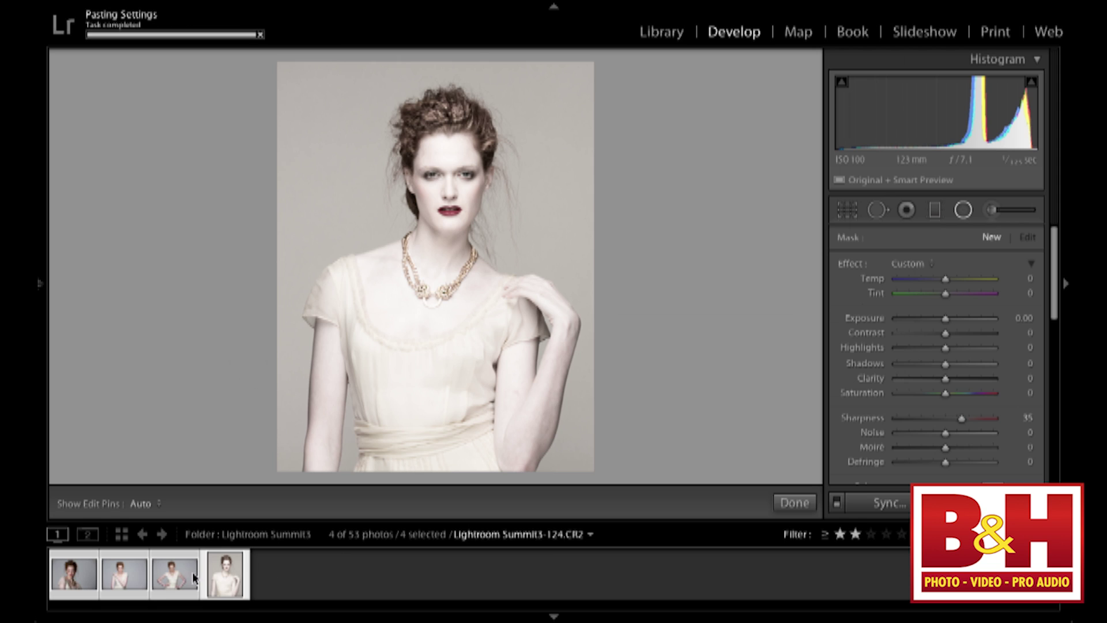
# View the synchronized photo Lightroom Summit3-137.CR2 and recenter the crop on the model in Lightroom Summit3-120.CR2
pyautogui.click(178, 584)
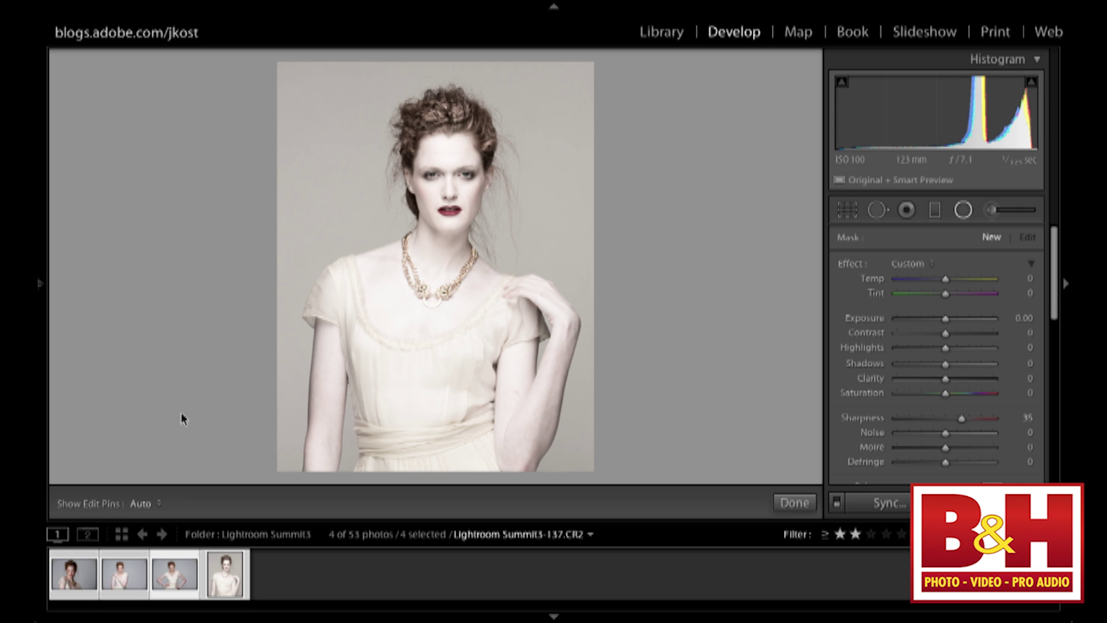
pyautogui.press('Left')
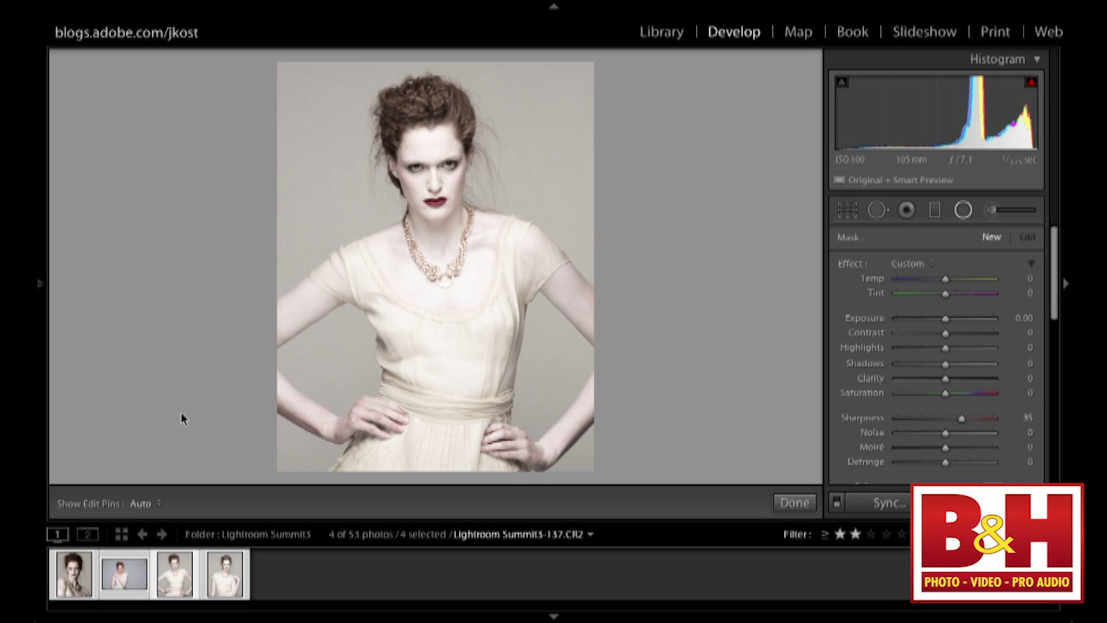
pyautogui.click(114, 582)
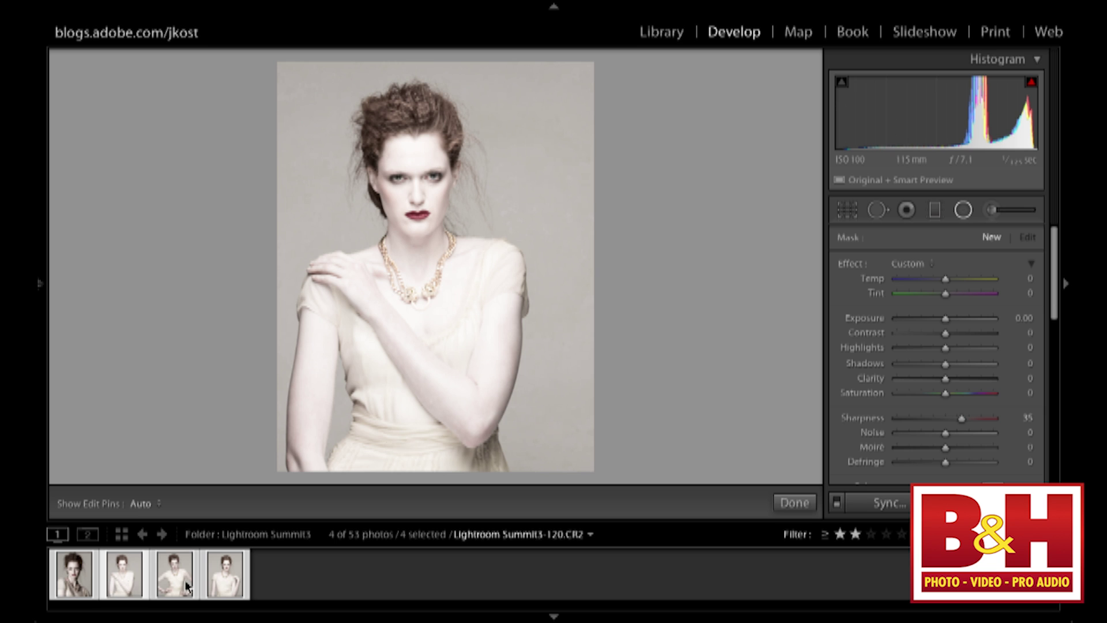
pyautogui.press('r')
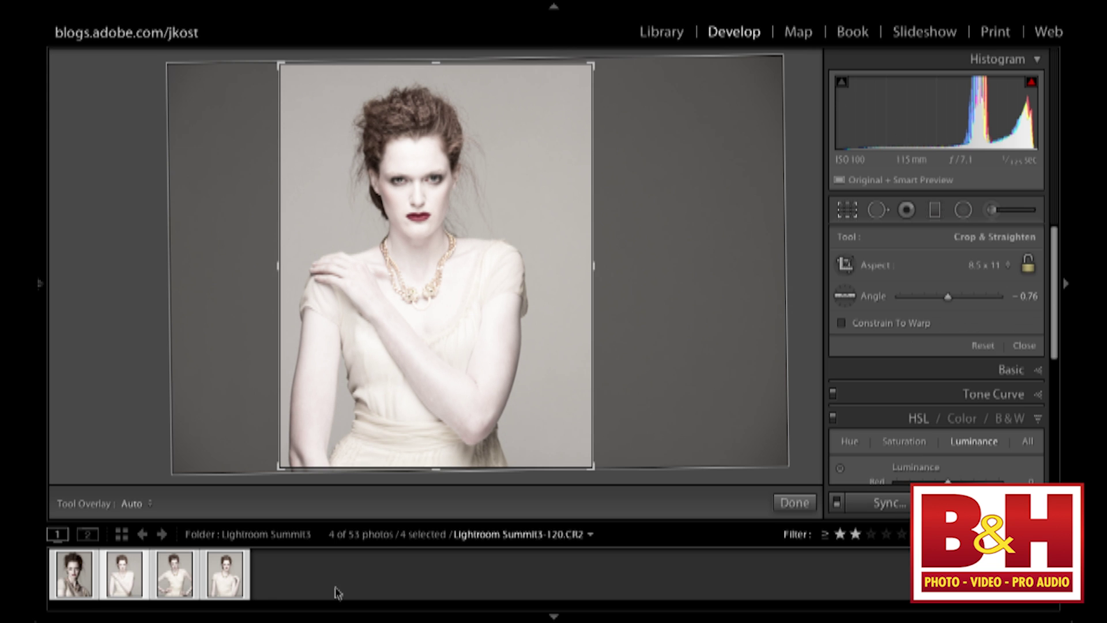
pyautogui.moveTo(424, 437); pyautogui.dragTo(450, 437)
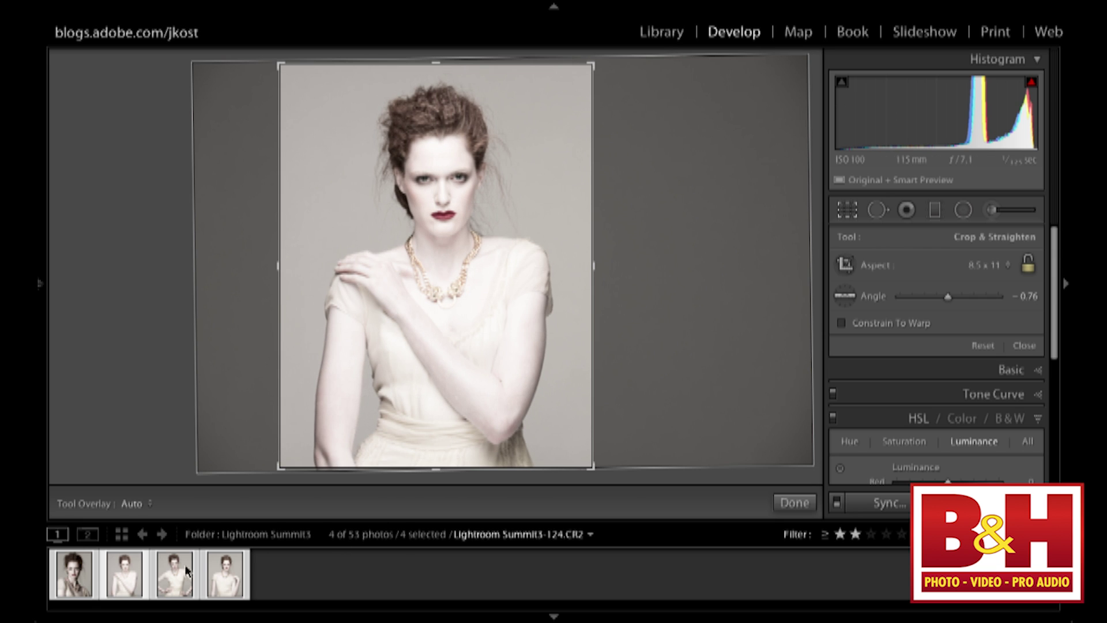
# Reposition the crop around the model in Lightroom Summit3-146.CR2 and Lightroom Summit3-137.CR2
pyautogui.click(82, 574)
pyautogui.moveTo(490, 339); pyautogui.dragTo(468, 300)
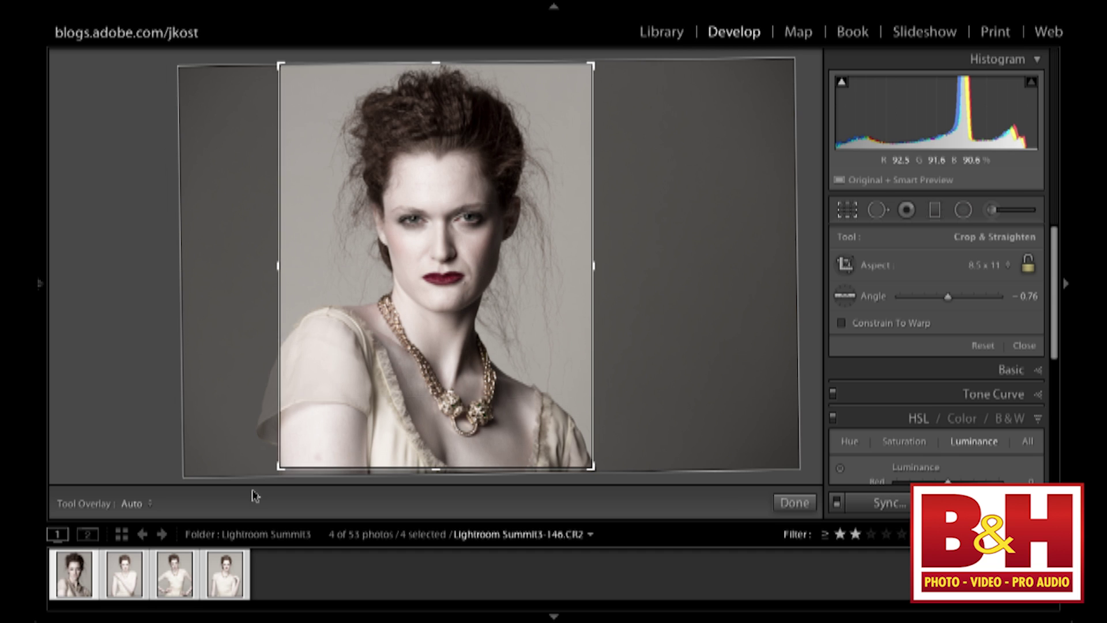
pyautogui.click(178, 582)
pyautogui.moveTo(527, 235); pyautogui.dragTo(533, 250)
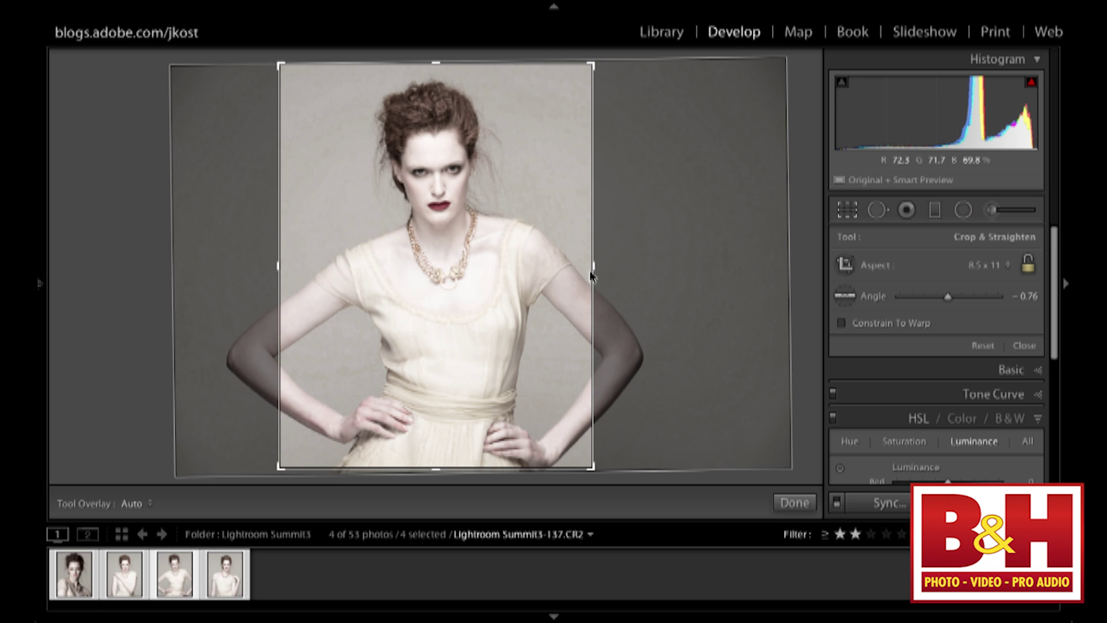
# Open Lightroom Summit3-124.CR2, leave cropping, and add a Radial Filter fitted to the photo, reshaped into a narrower ellipse around the model
pyautogui.click(225, 585)
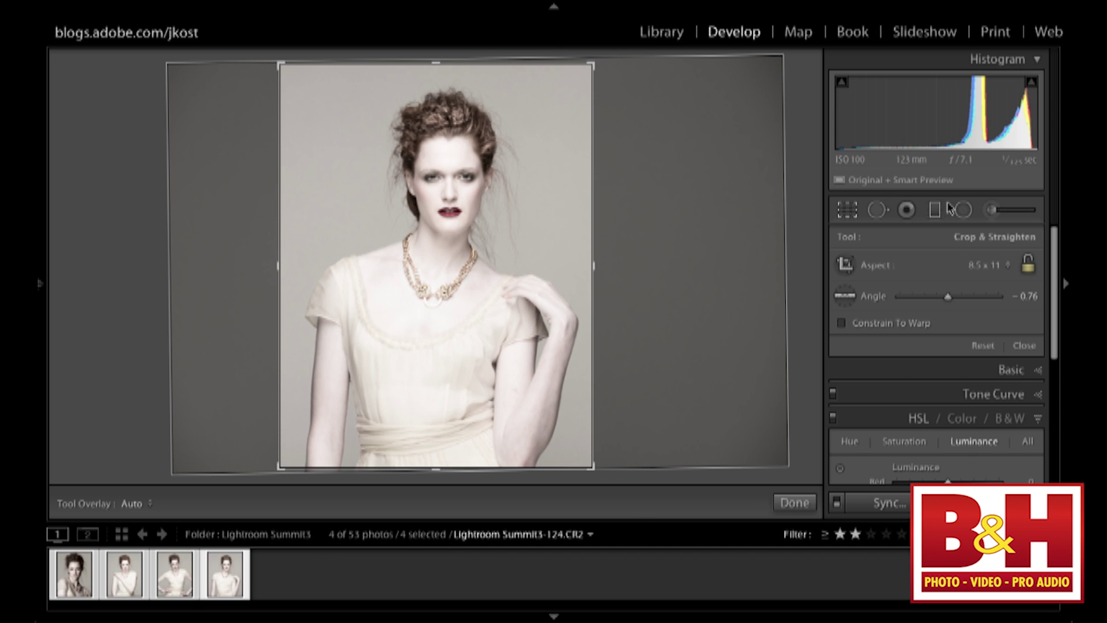
pyautogui.press('r')
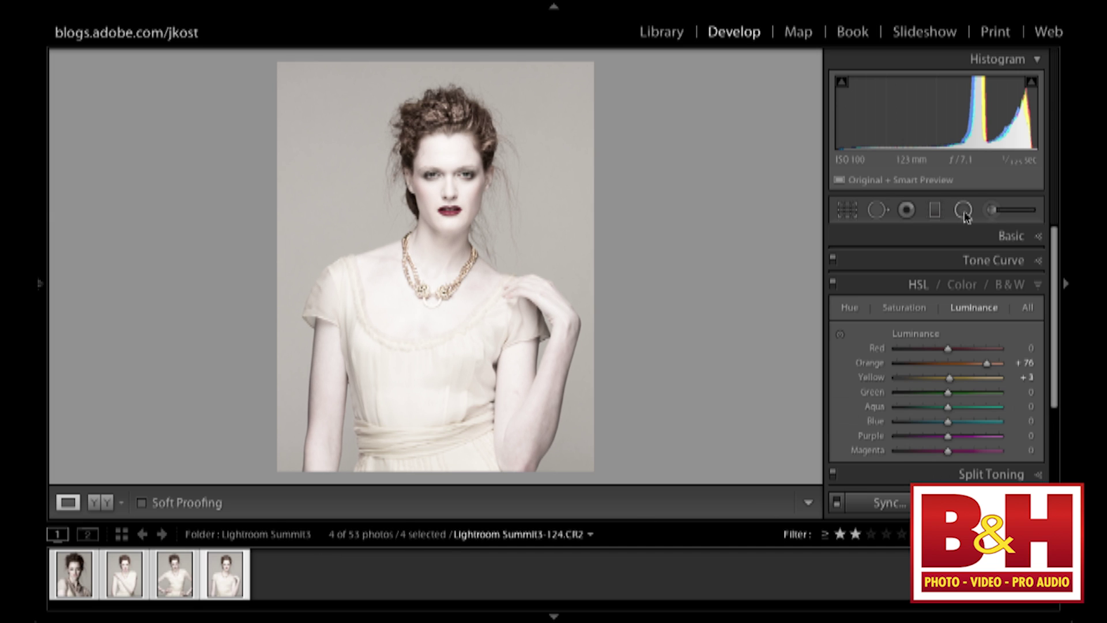
pyautogui.click(964, 211)
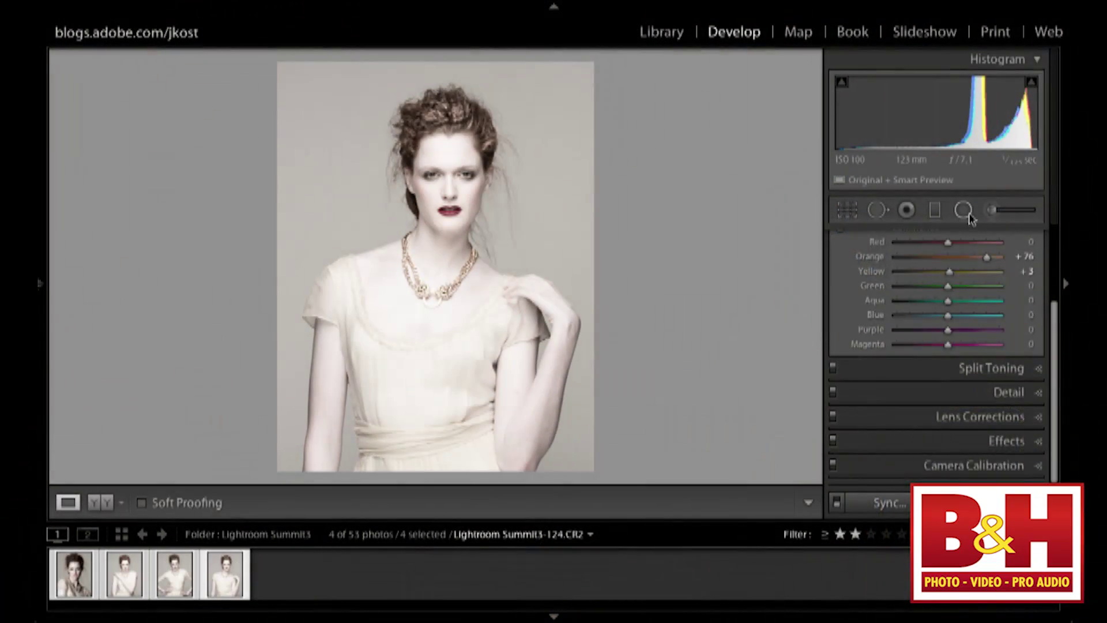
pyautogui.click(967, 212)
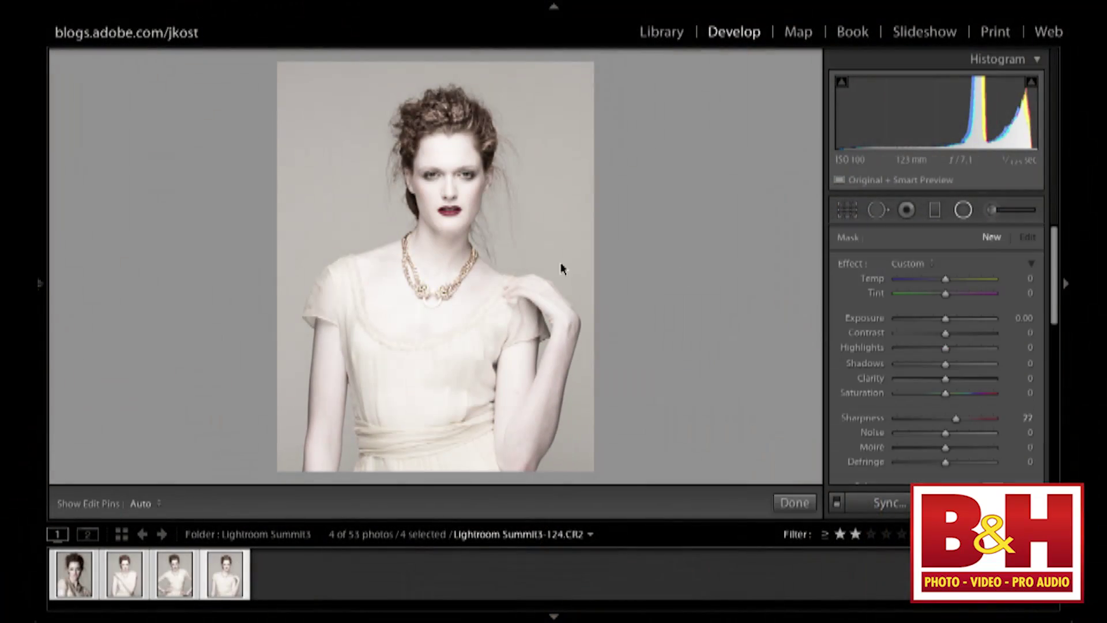
pyautogui.keyDown('ctrl'); pyautogui.doubleClick(451, 257); pyautogui.keyUp('ctrl')
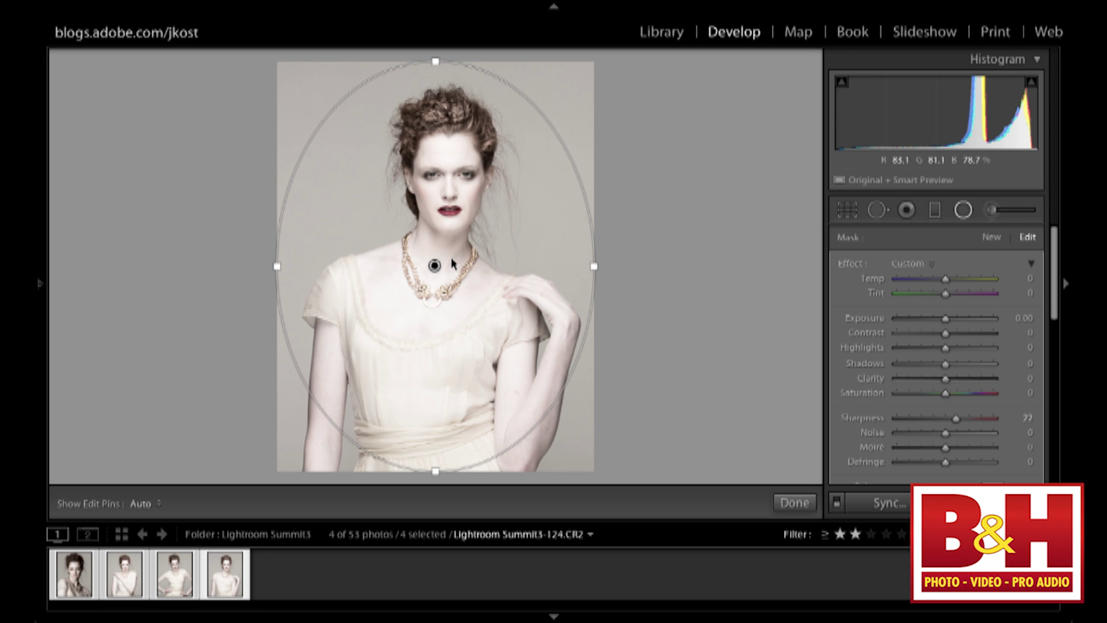
pyautogui.moveTo(435, 70); pyautogui.dragTo(434, 87)
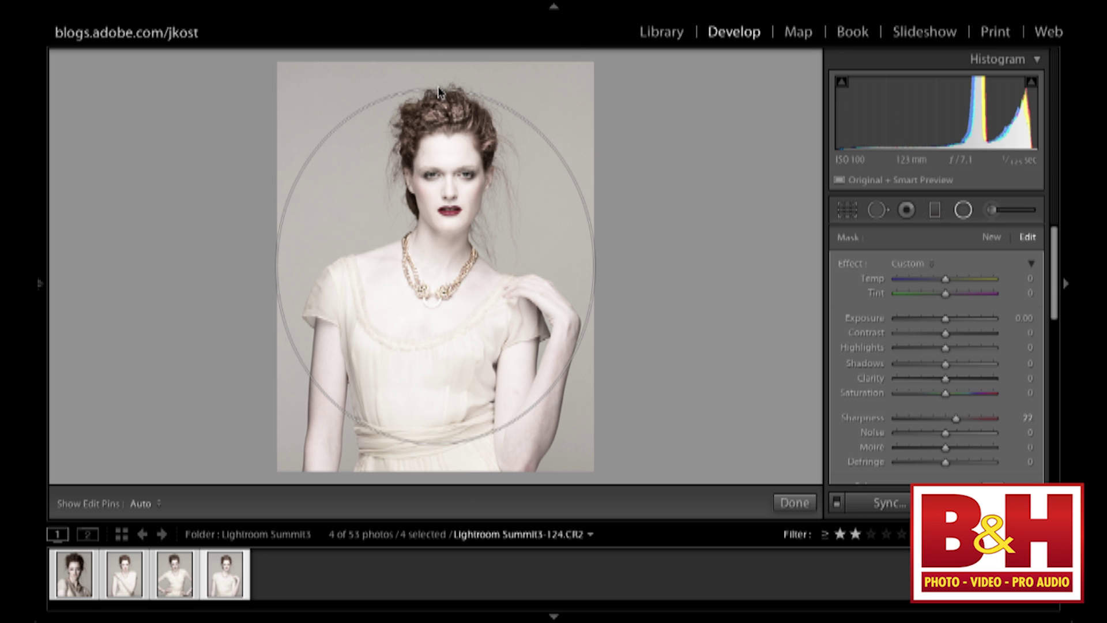
pyautogui.moveTo(292, 266); pyautogui.dragTo(316, 265)
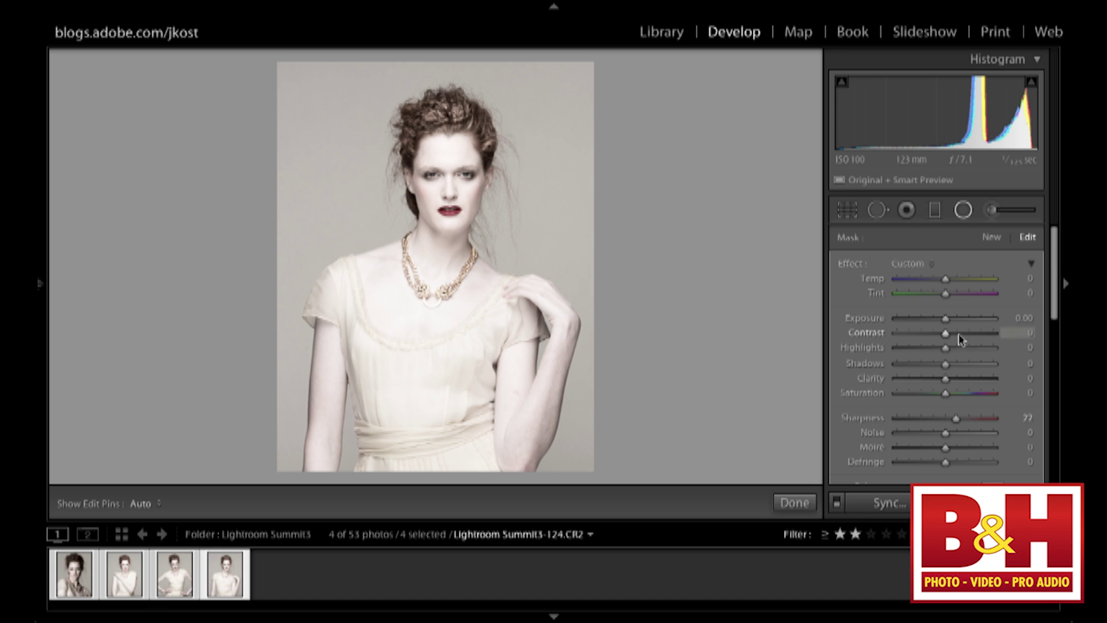
# Set the radial filter's Exposure to −0.73 and its Feather to 0
pyautogui.moveTo(945, 321); pyautogui.dragTo(936, 328)
pyautogui.scroll(-1, 974, 388)
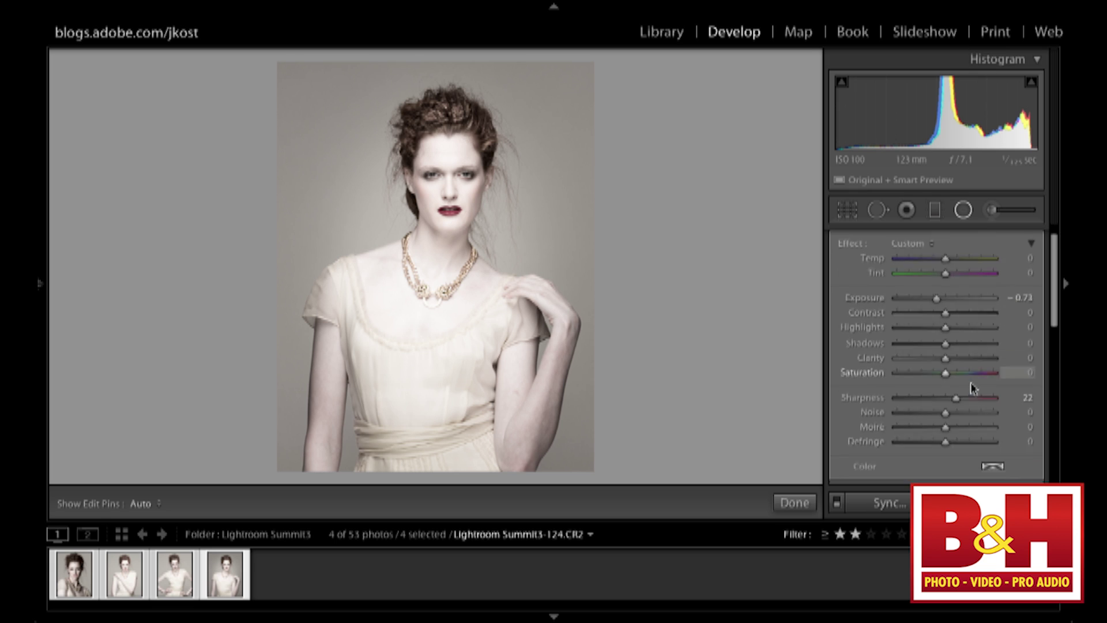
pyautogui.scroll(-2, 973, 388)
pyautogui.moveTo(947, 453); pyautogui.dragTo(876, 460)
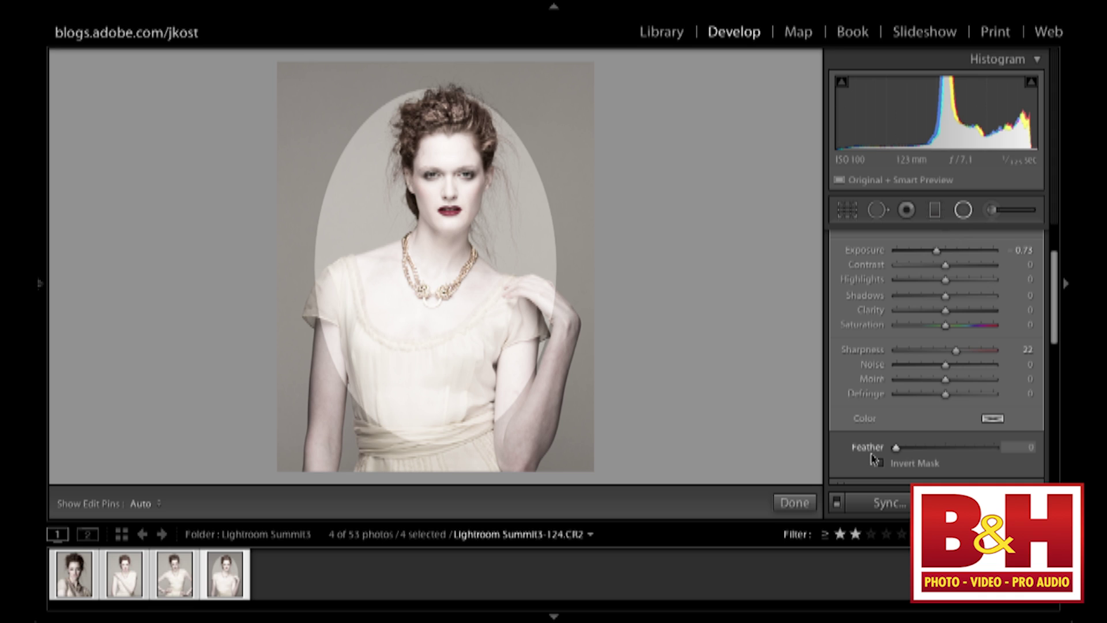
pyautogui.moveTo(876, 460); pyautogui.dragTo(874, 459)
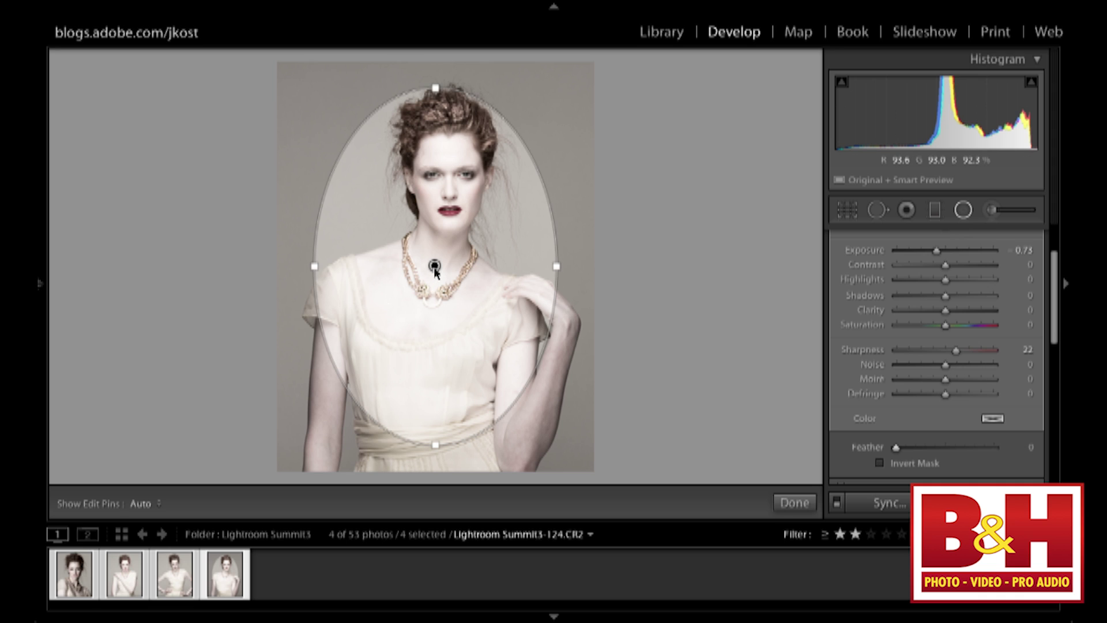
# Shorten the radial filter's ellipse, center it over the model's face and upper body, and set Feather to 56
pyautogui.moveTo(435, 446); pyautogui.dragTo(436, 414)
pyautogui.moveTo(435, 266); pyautogui.dragTo(443, 221)
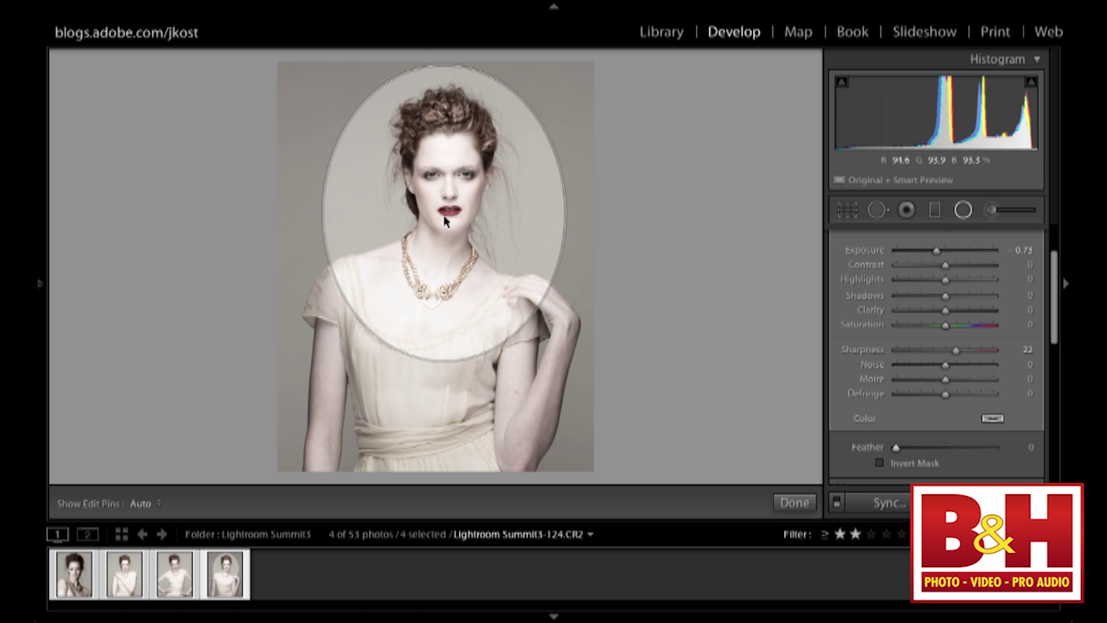
pyautogui.moveTo(897, 448); pyautogui.dragTo(951, 456)
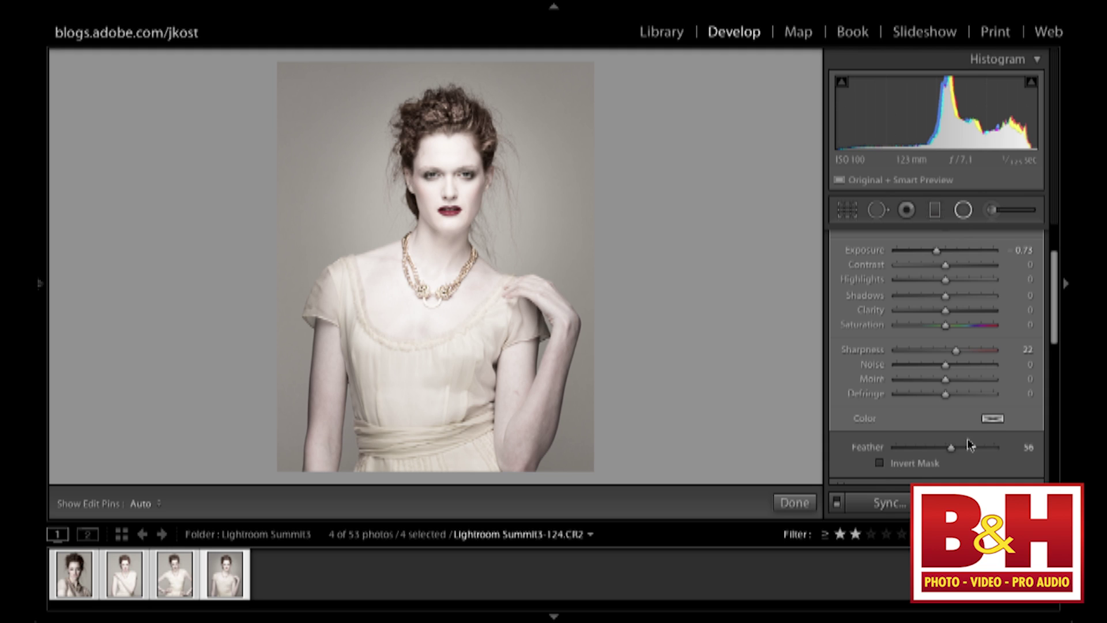
pyautogui.scroll(3, 985, 414)
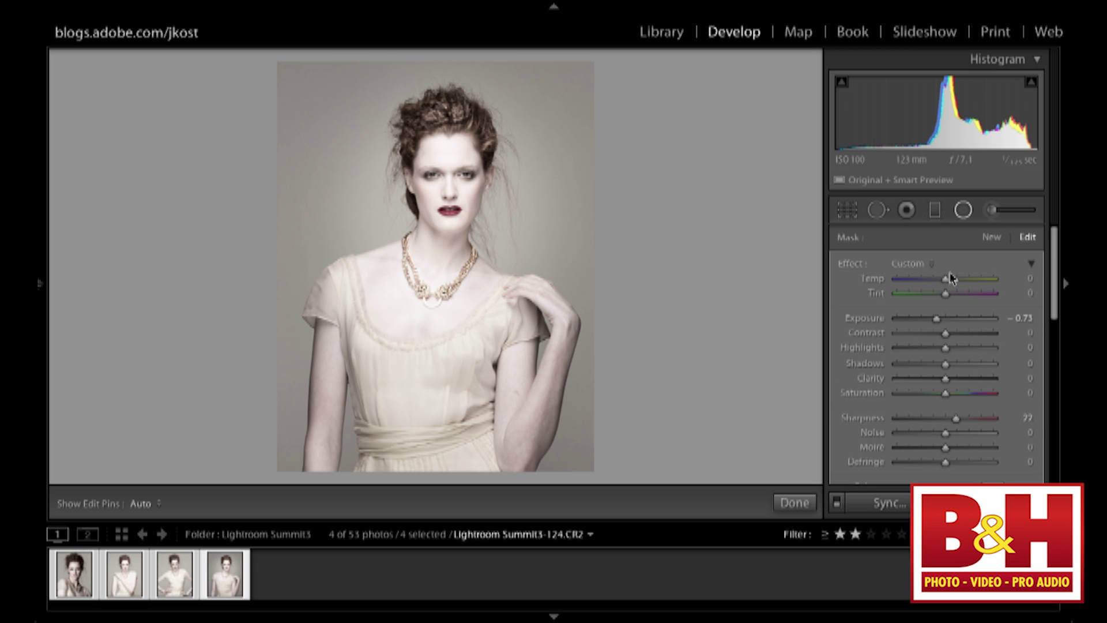
pyautogui.moveTo(947, 282)
pyautogui.mouseDown()
pyautogui.moveTo(923, 281)
pyautogui.moveTo(944, 282)
pyautogui.mouseUp()
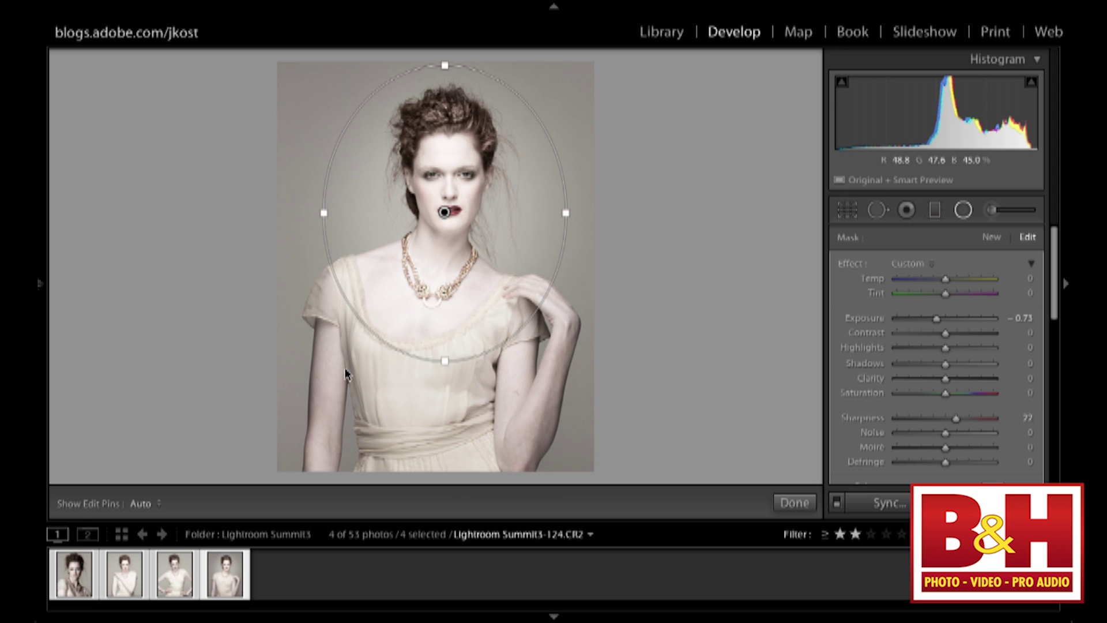
# Paint a new Adjustment Brush edit over the model's bent arm and set its Clarity to −59 and Sharpness to −82
pyautogui.click(996, 212)
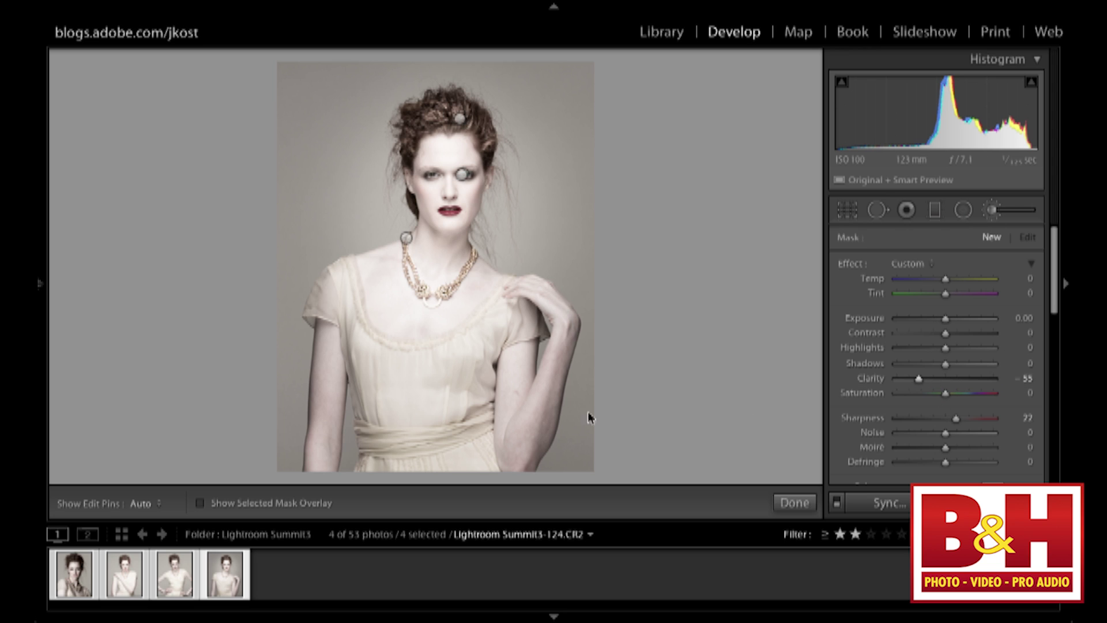
pyautogui.press('h')
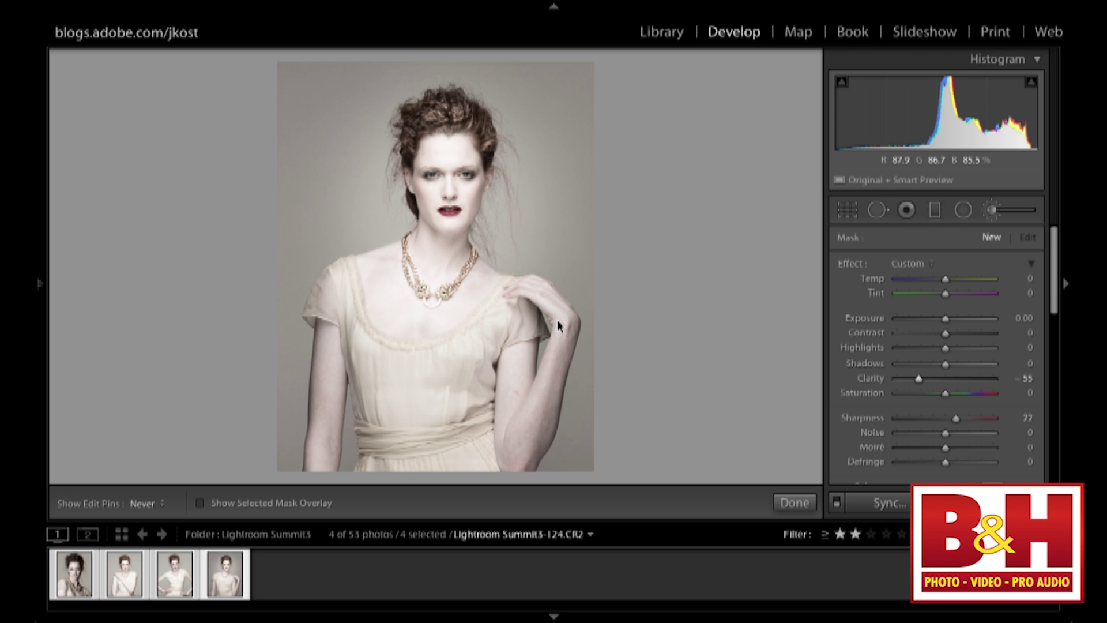
pyautogui.moveTo(513, 447); pyautogui.dragTo(487, 432)
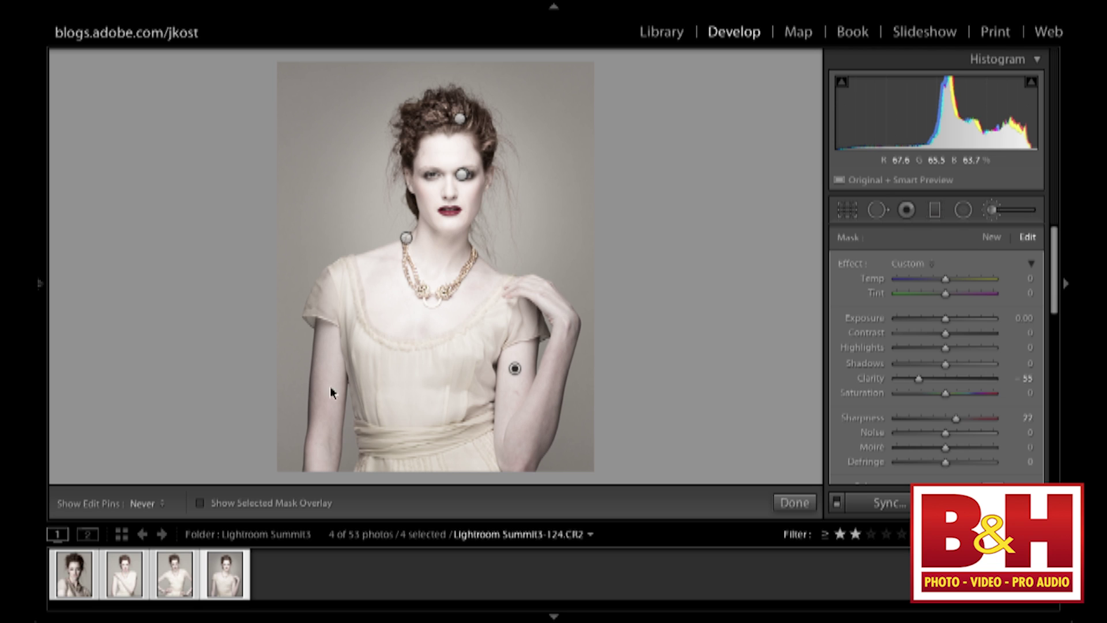
pyautogui.press('h')
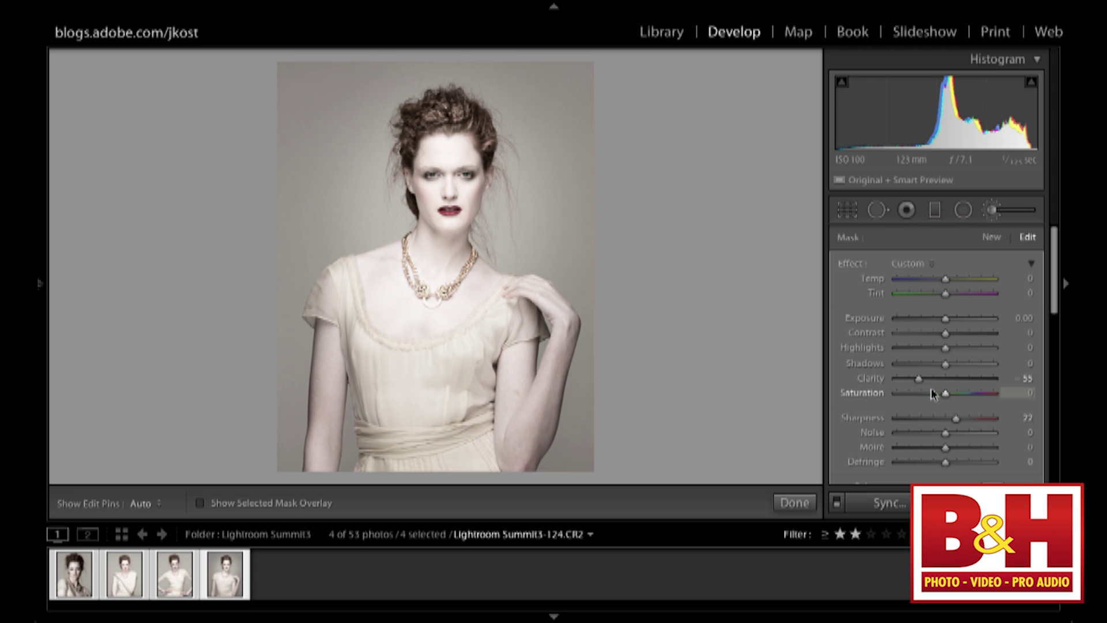
pyautogui.moveTo(918, 380); pyautogui.dragTo(916, 383)
pyautogui.moveTo(955, 419); pyautogui.dragTo(905, 425)
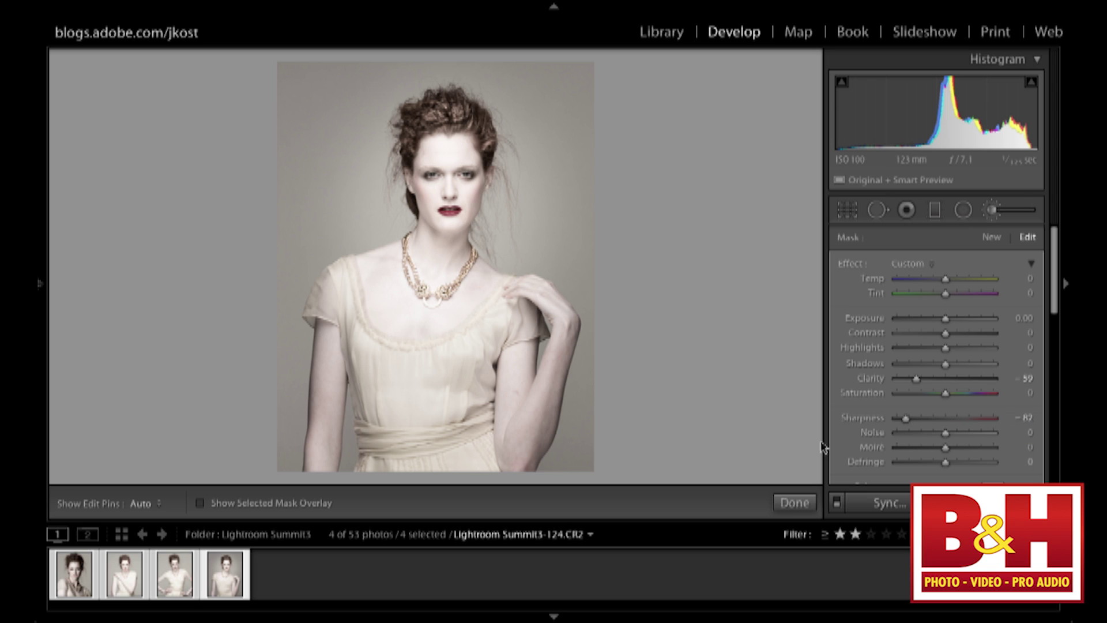
# Start another brush adjustment with Clarity −55 and Sharpness −86, and paint it on the forearm of the model's bent arm
pyautogui.click(997, 241)
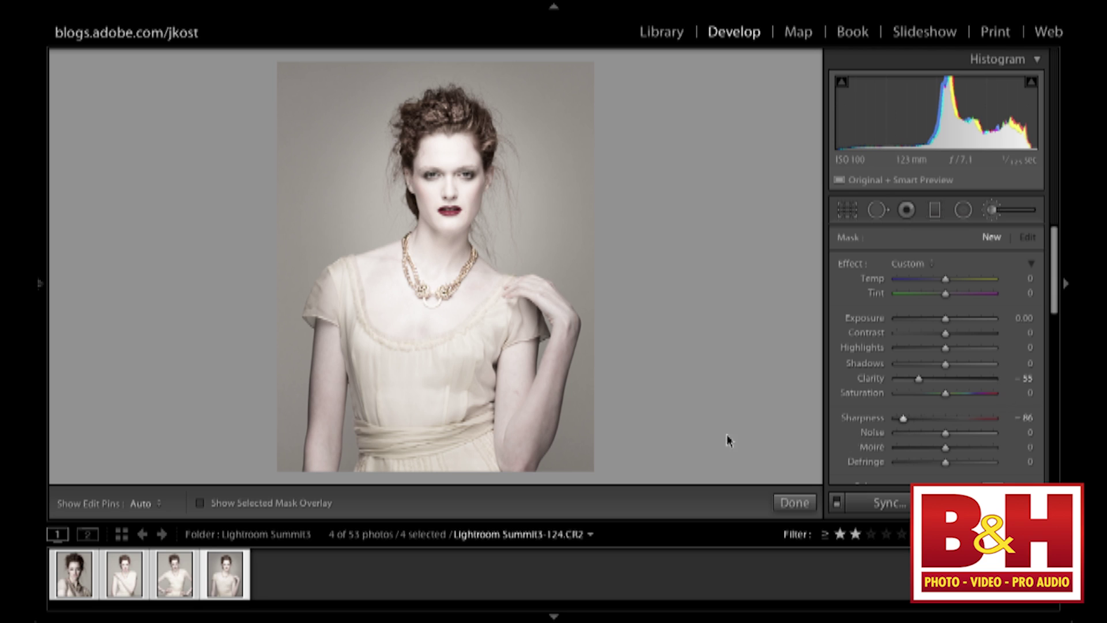
pyautogui.press('h')
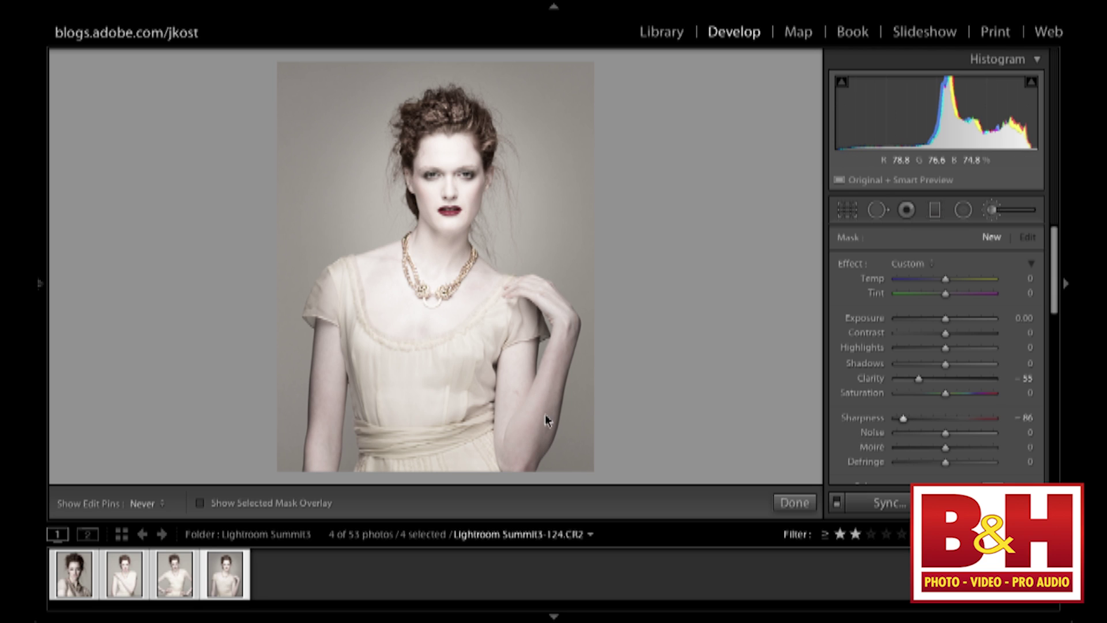
pyautogui.click(523, 468)
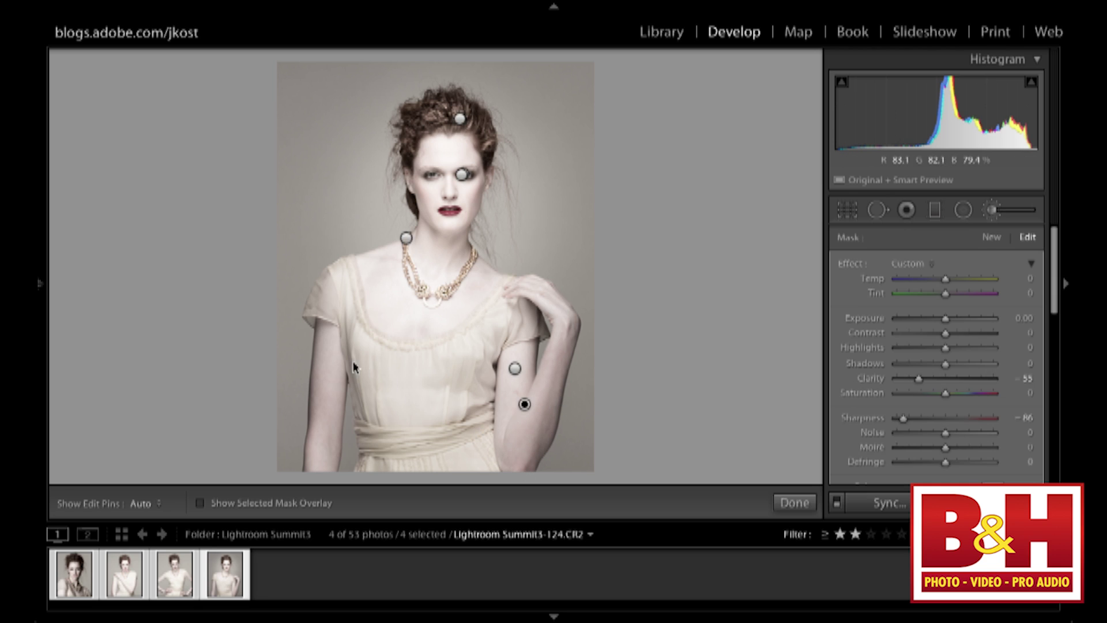
pyautogui.press('h')
# Compare the portrait's before and after versions side by side, with the edit pins and side panels hidden
pyautogui.scroll(-5, 980, 412)
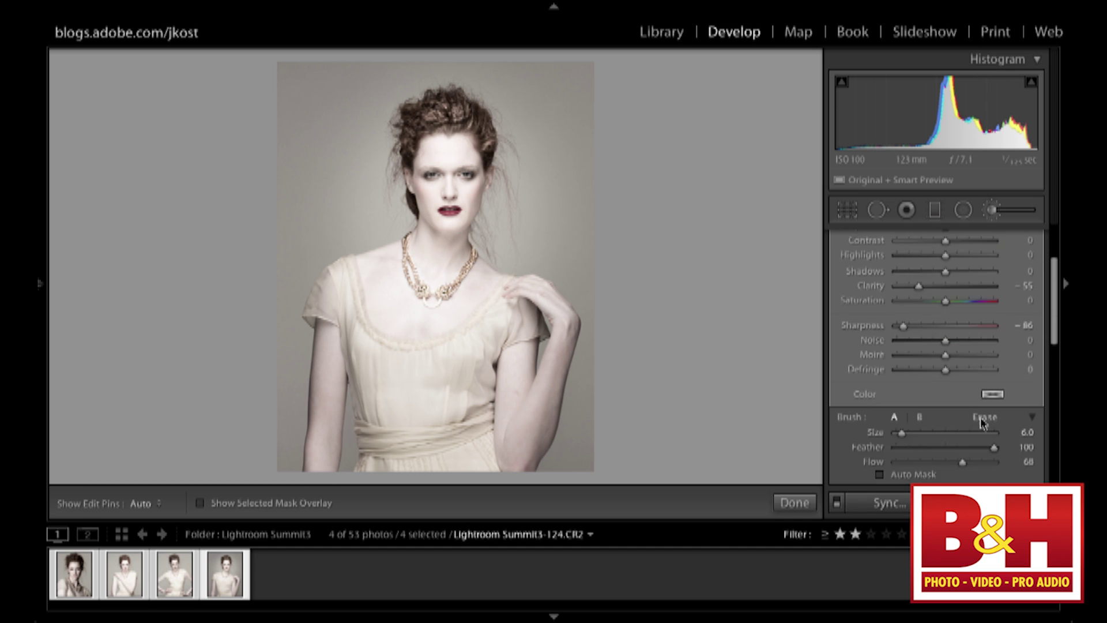
pyautogui.scroll(-5, 982, 413)
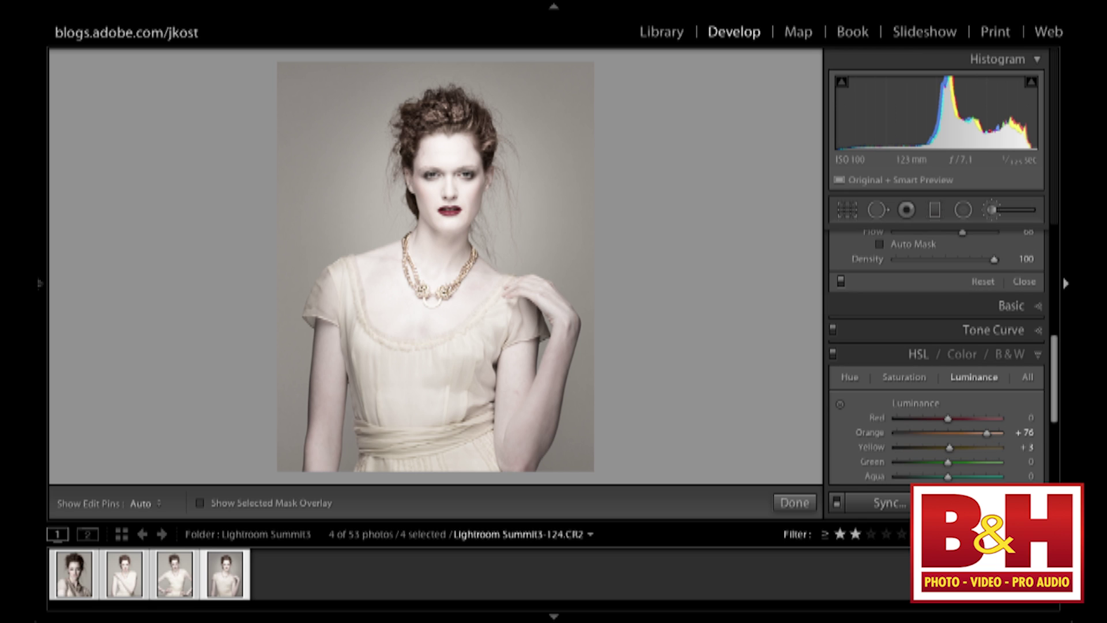
pyautogui.press('y')
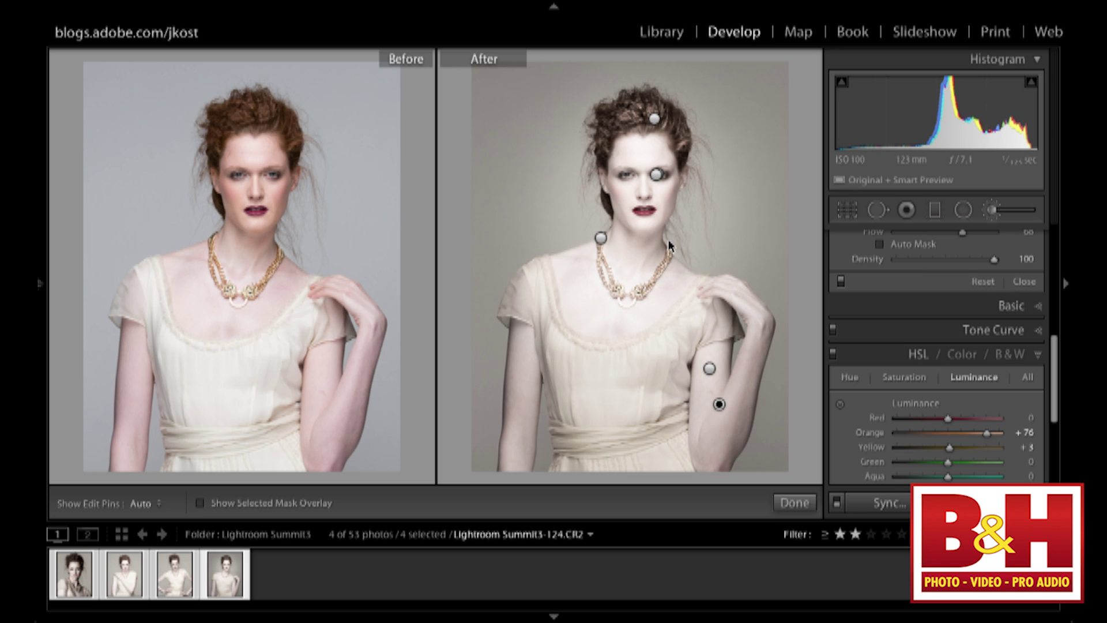
pyautogui.press('h')
pyautogui.click(963, 210)
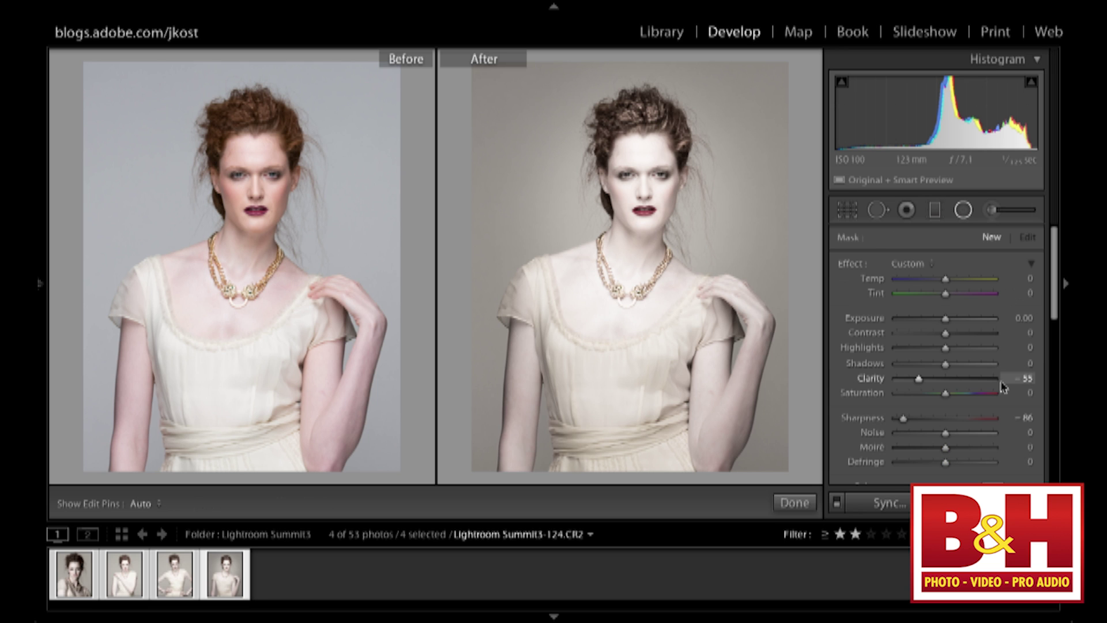
pyautogui.press('F7')
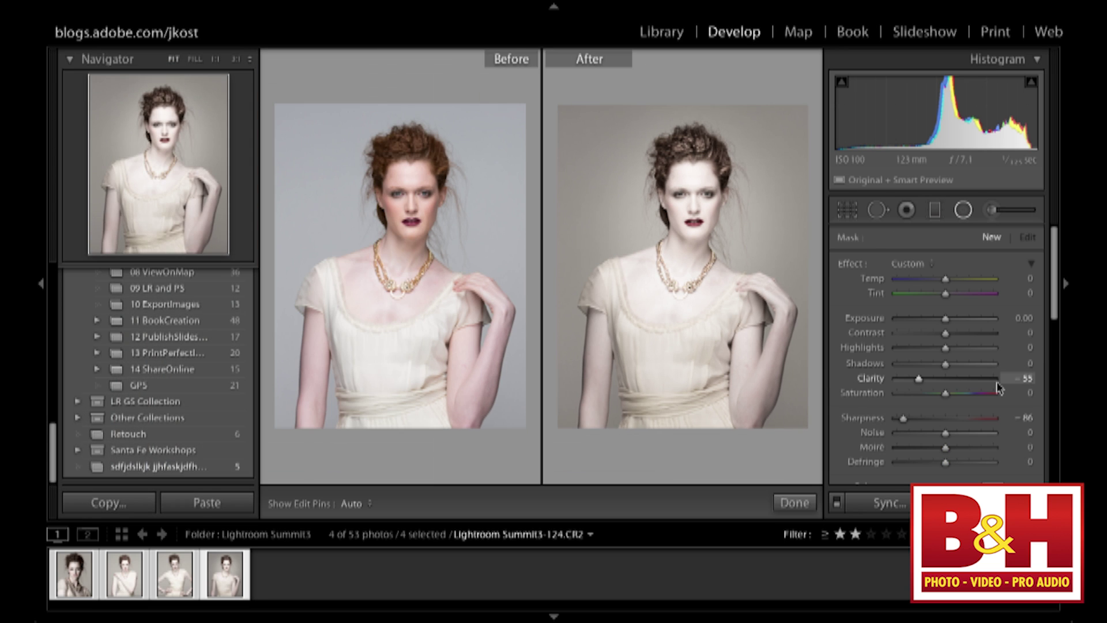
pyautogui.press('Tab')
pyautogui.hotkey('shift', 'Tab')
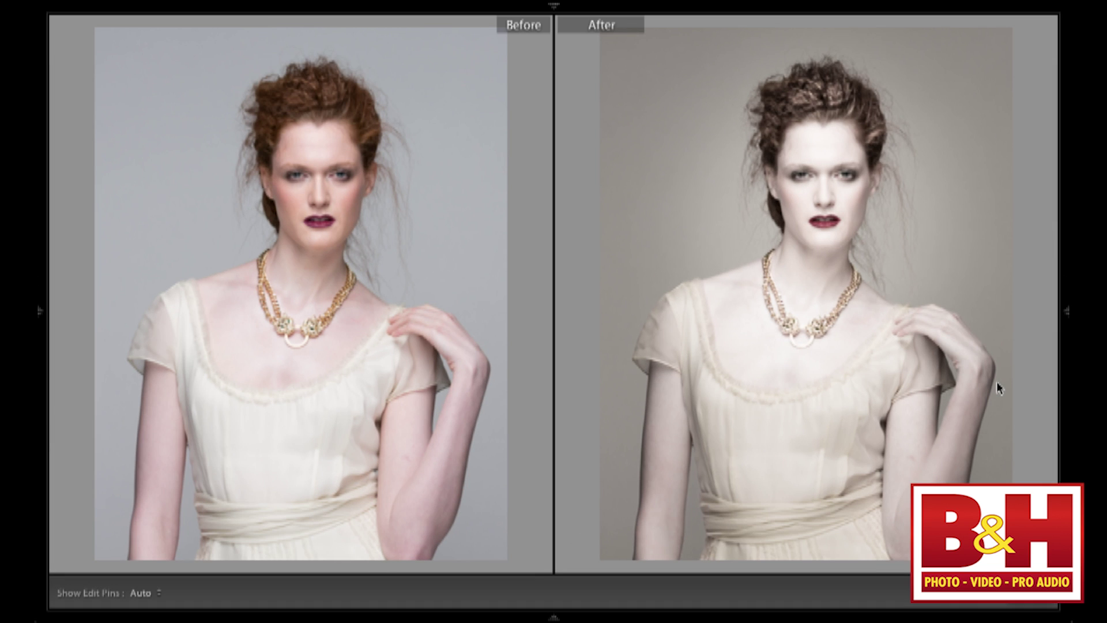
pyautogui.moveTo(404, 620)
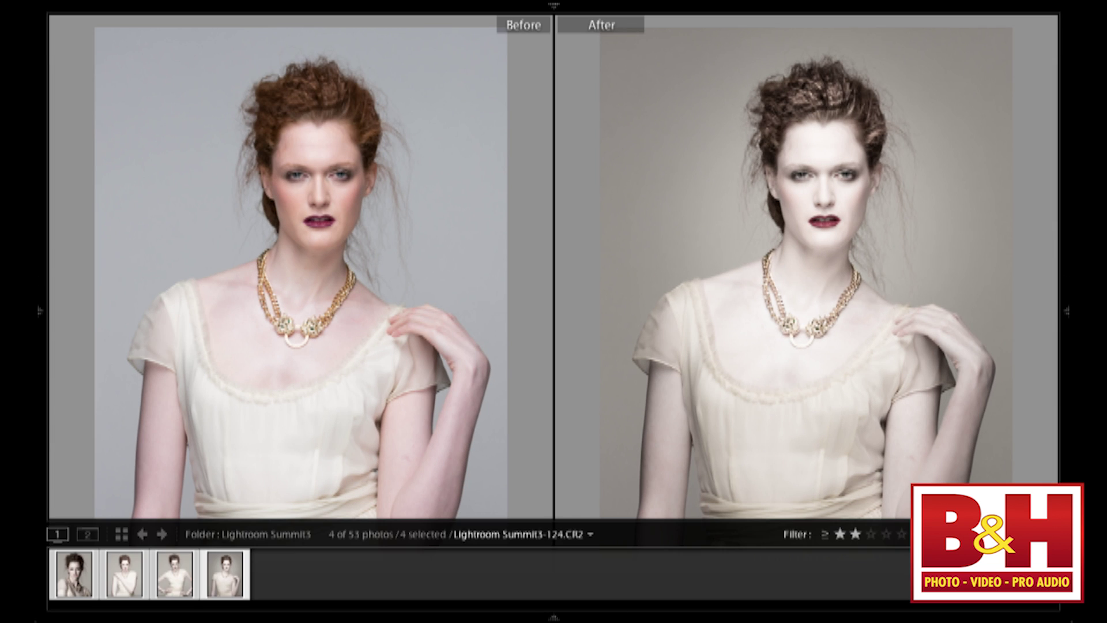